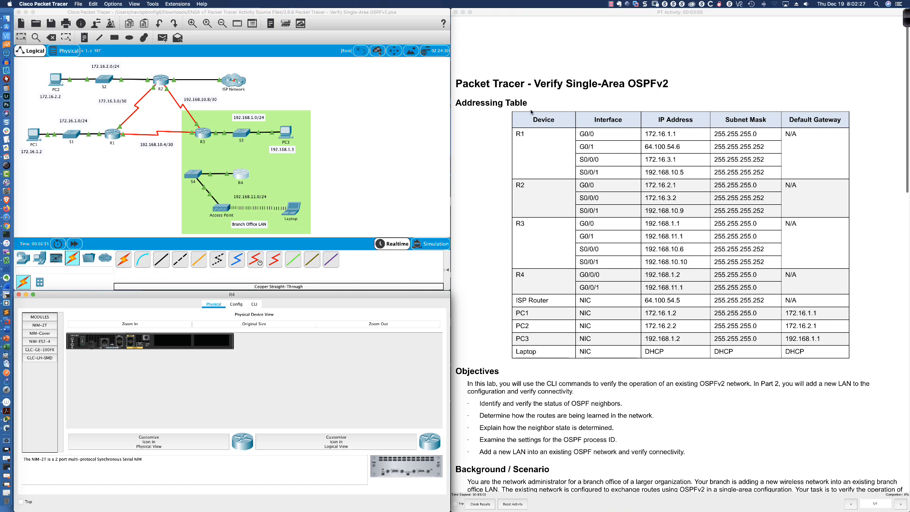
# - Review the topology, the addressing table, the objectives and scenario, and the Part 1 instructions for verifying the existing OSPFv2 network
pyautogui.click(141, 156)
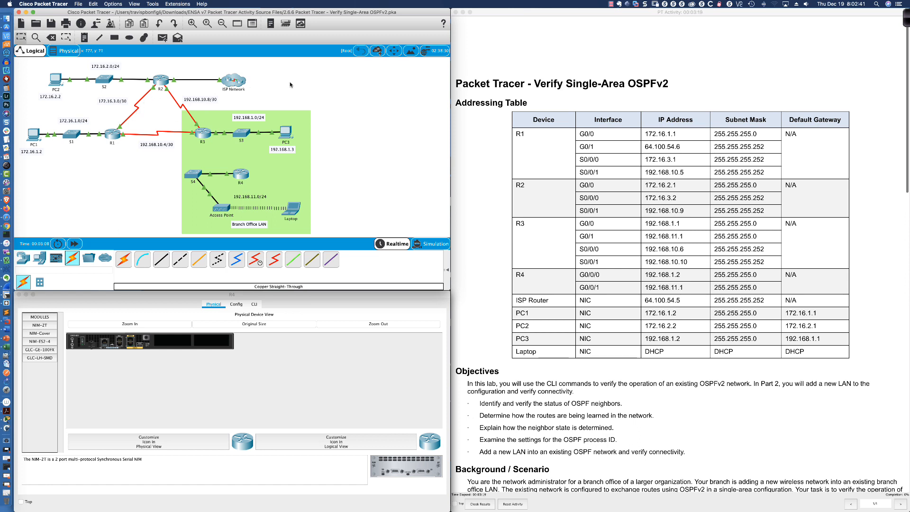
pyautogui.scroll(-1, 267, 185)
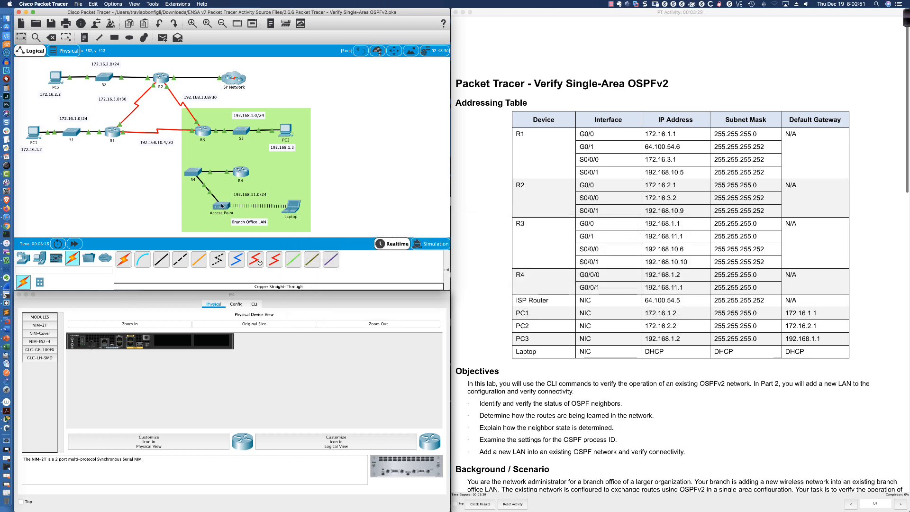
pyautogui.moveTo(222, 205)
pyautogui.scroll(-3, 480, 193)
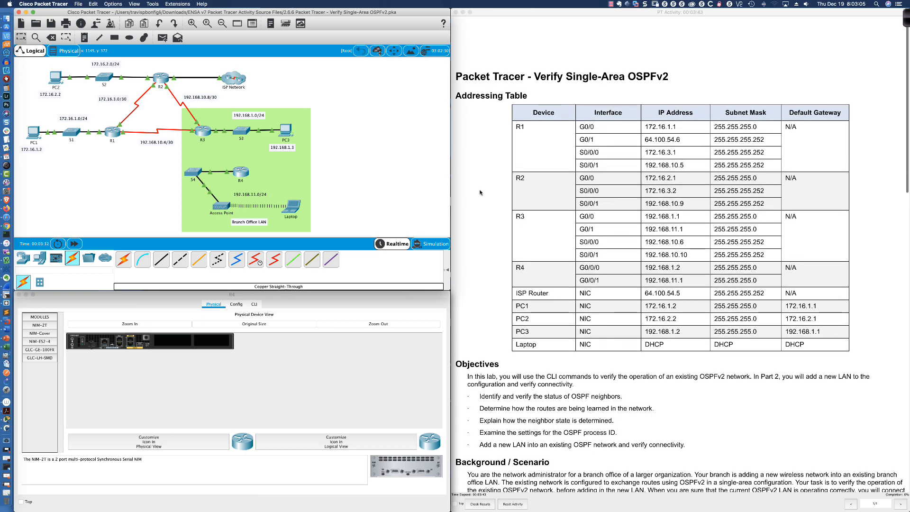
pyautogui.scroll(-1, 480, 192)
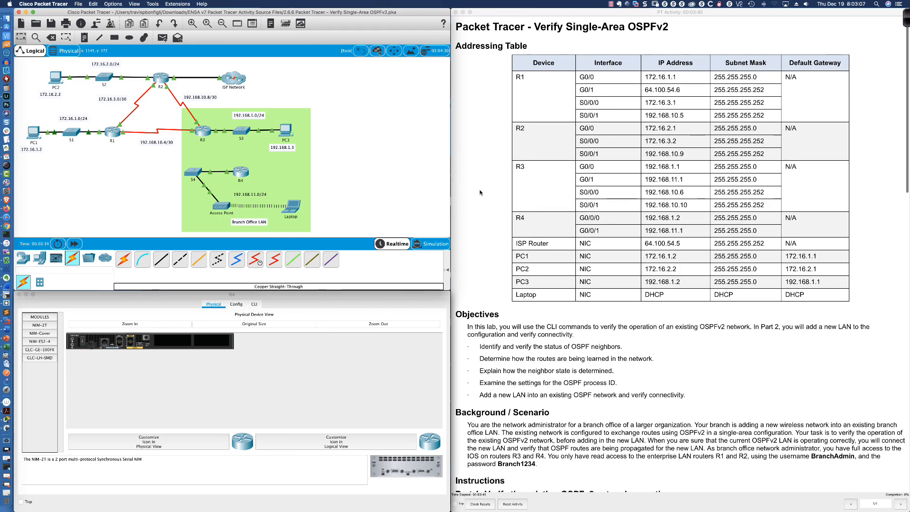
pyautogui.scroll(-15, 480, 192)
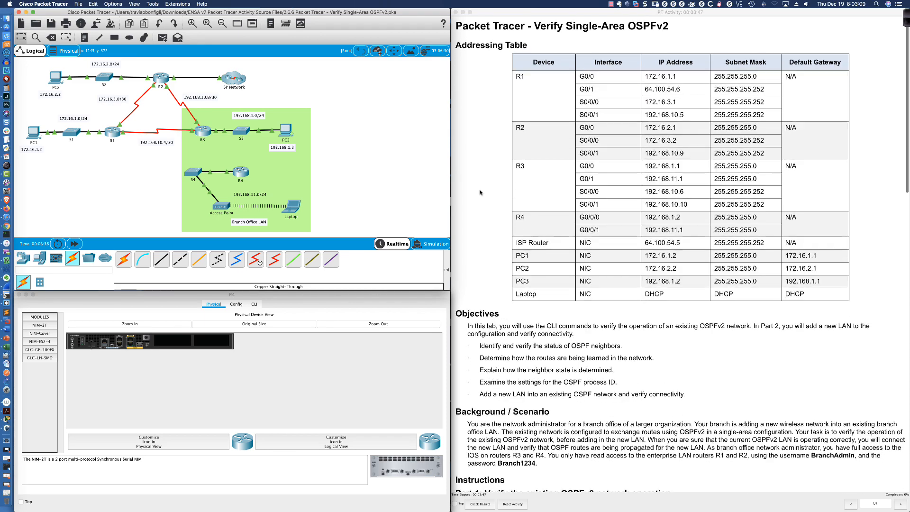
pyautogui.scroll(-15, 480, 192)
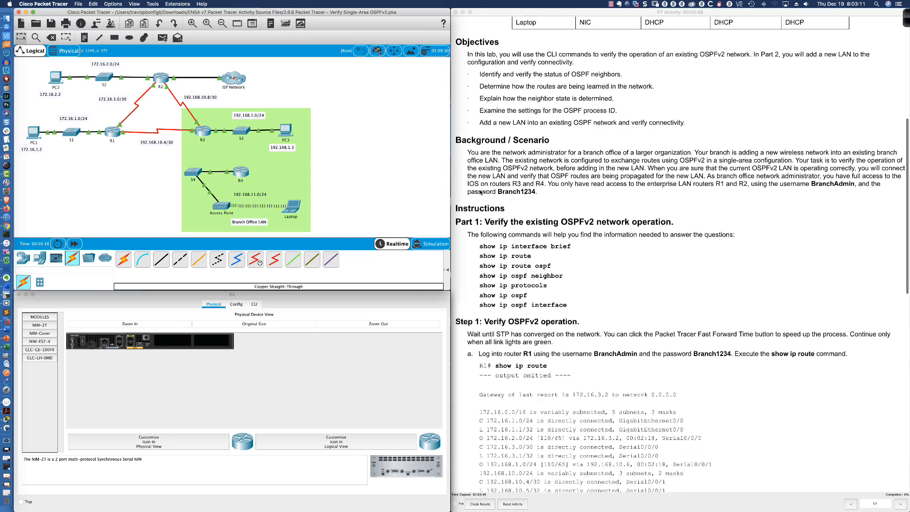
pyautogui.scroll(-1, 480, 193)
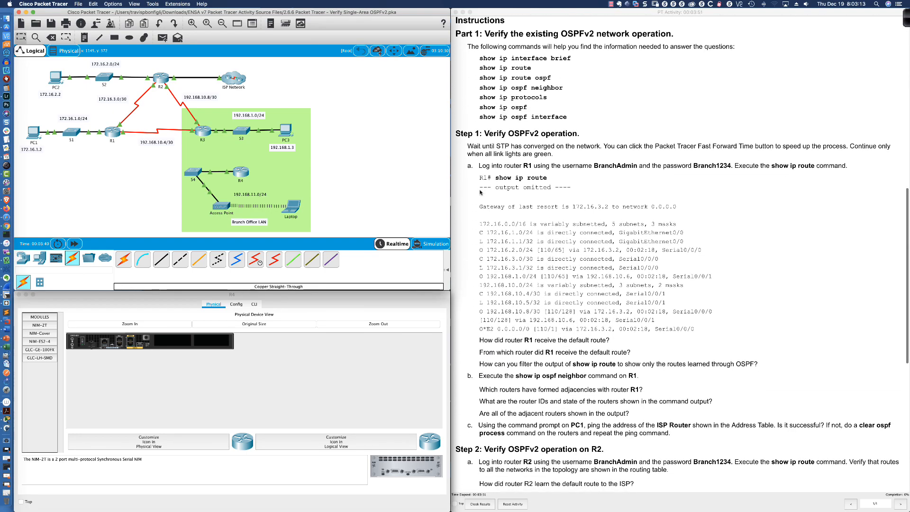
pyautogui.scroll(1, 480, 192)
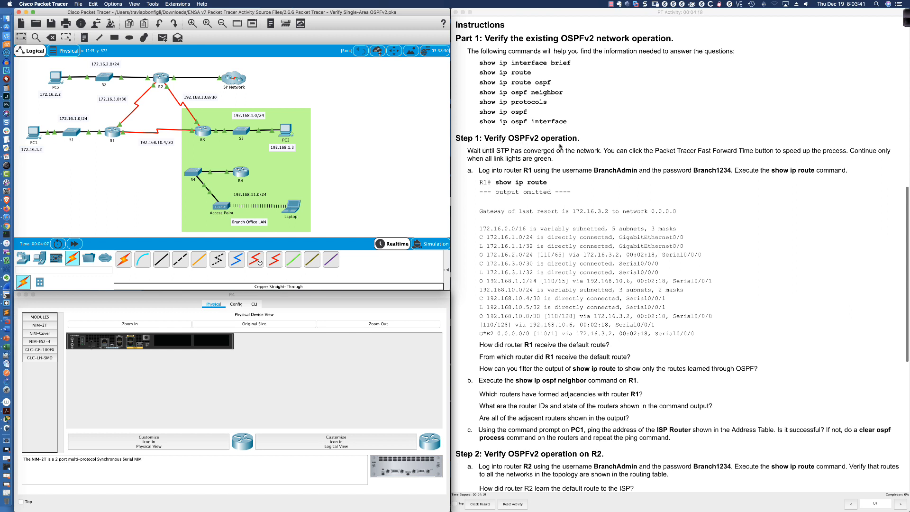
# - Open router R1's command line and log in with the username BranchAdmin and the account password
pyautogui.click(113, 132)
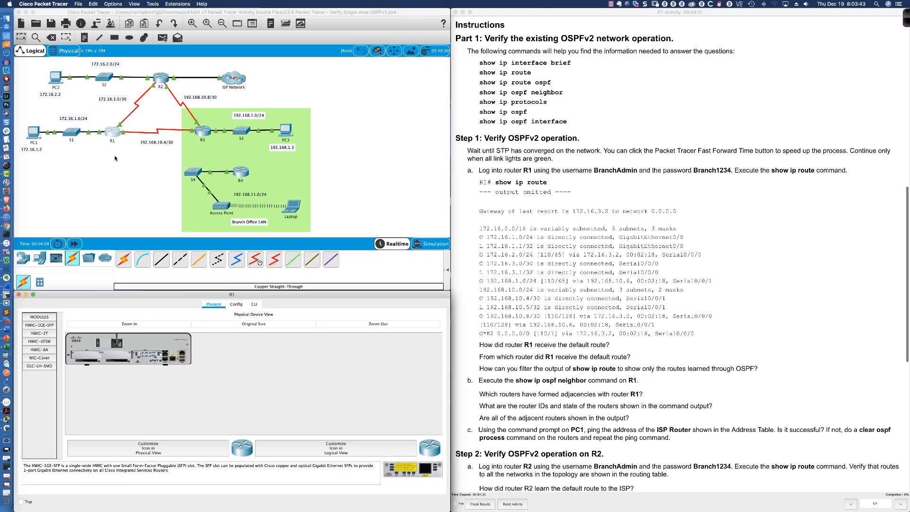
pyautogui.click(254, 304)
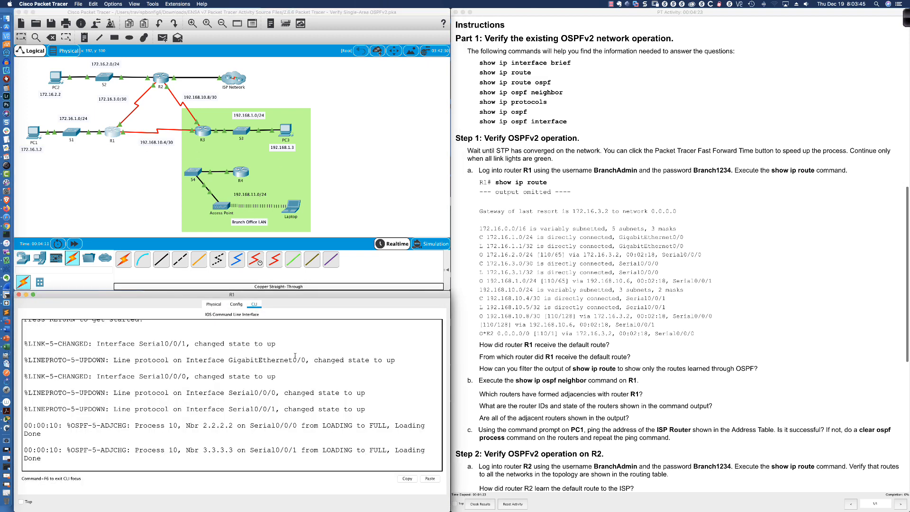
pyautogui.press('Return')
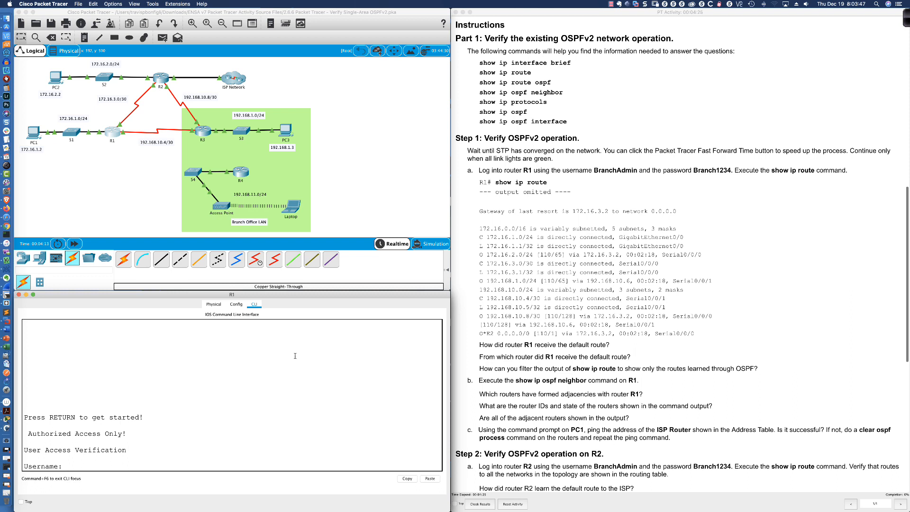
pyautogui.write('BranchAdmin')
pyautogui.press('Return')
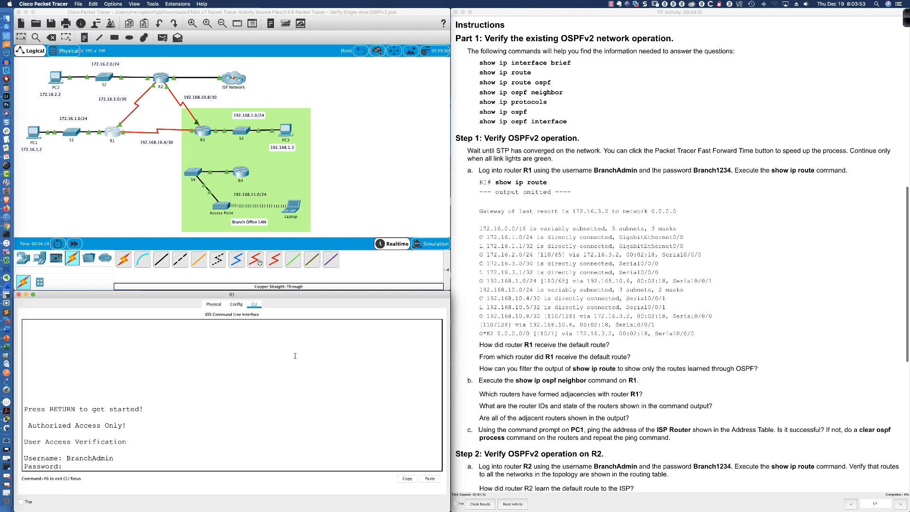
pyautogui.write('Branch1234')
pyautogui.press('Return')
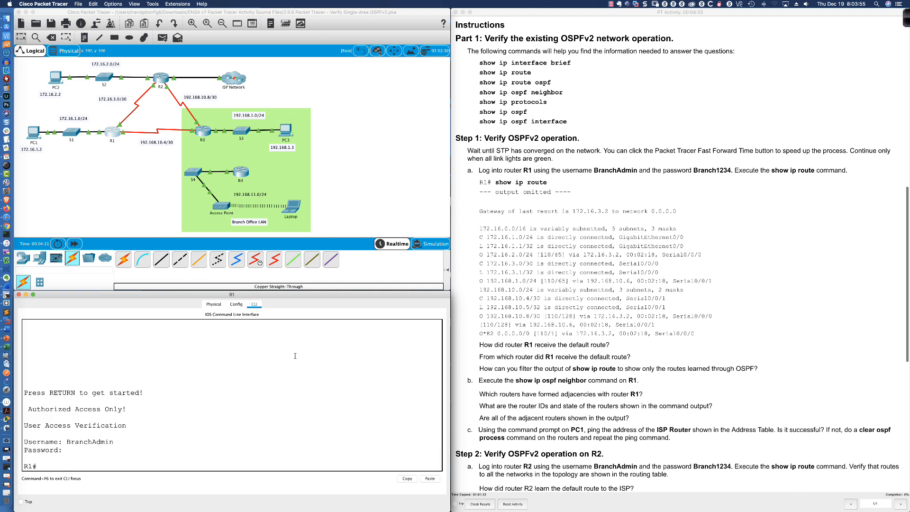
# - Display R1's full IP routing table and highlight the O*E2 default route entry
pyautogui.press('Return')
pyautogui.press('Return')
pyautogui.press('Return')
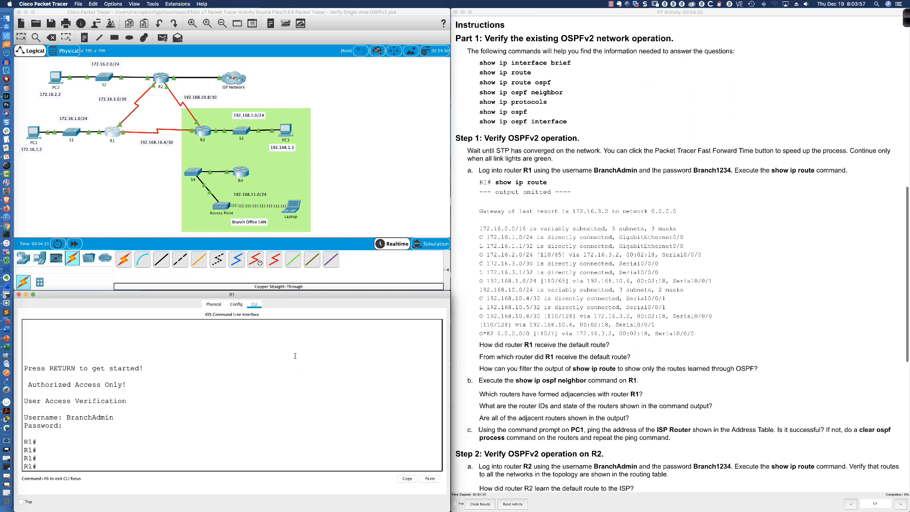
pyautogui.write('sh ip rou')
pyautogui.press('Return')
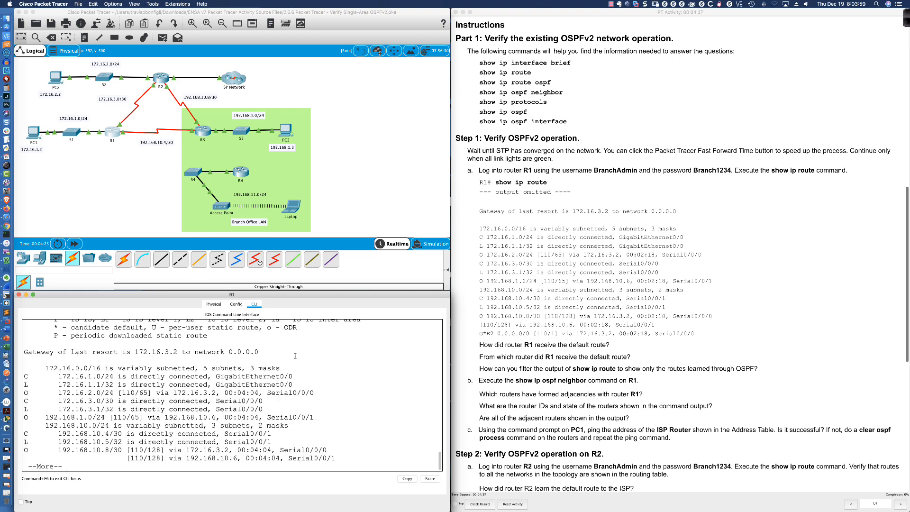
pyautogui.press('Return')
pyautogui.press('Return')
pyautogui.press('Return')
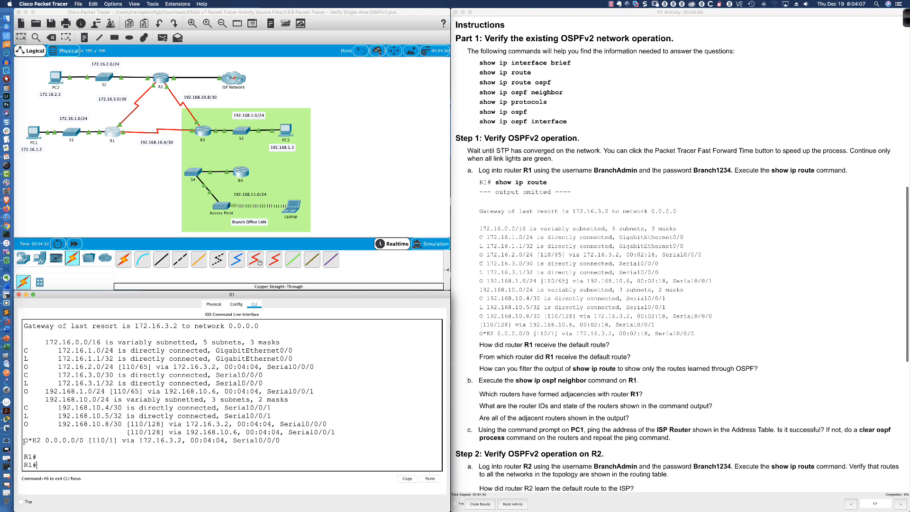
pyautogui.moveTo(25, 441); pyautogui.dragTo(282, 438)
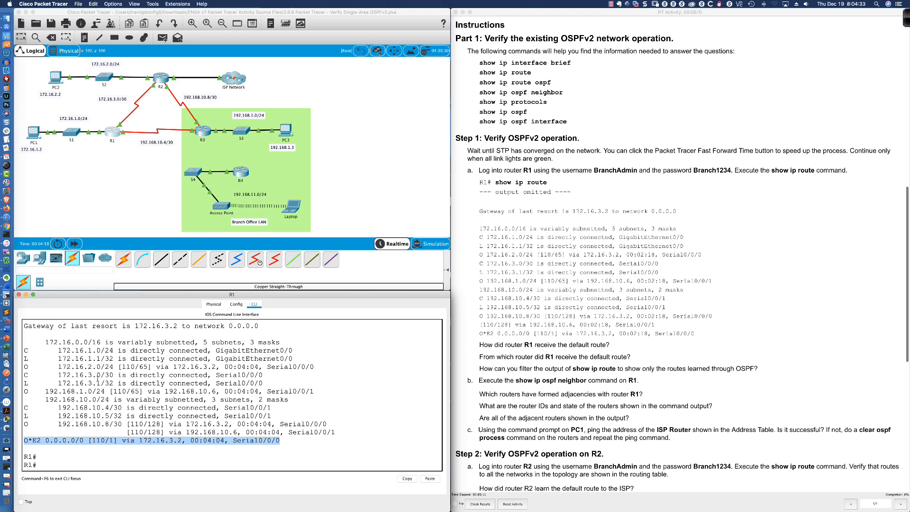
pyautogui.click(362, 383)
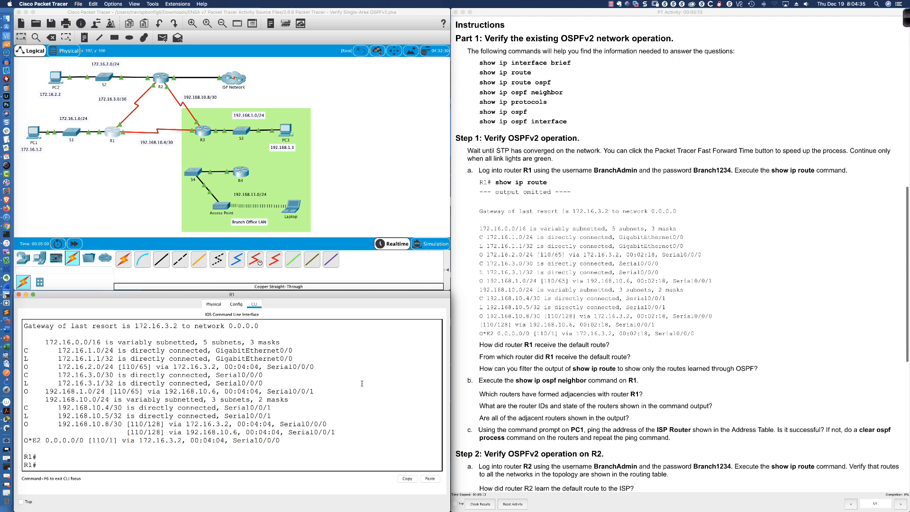
# - Run sh ip route ospf on R1 to list only the routes learned through OSPF
pyautogui.press('Return')
pyautogui.press('Return')
pyautogui.write('sh ip route ospf')
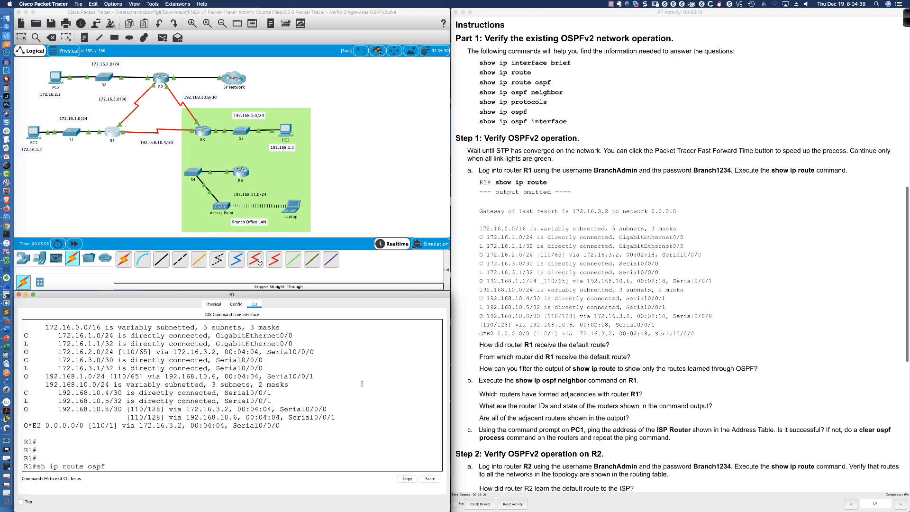
pyautogui.press('Return')
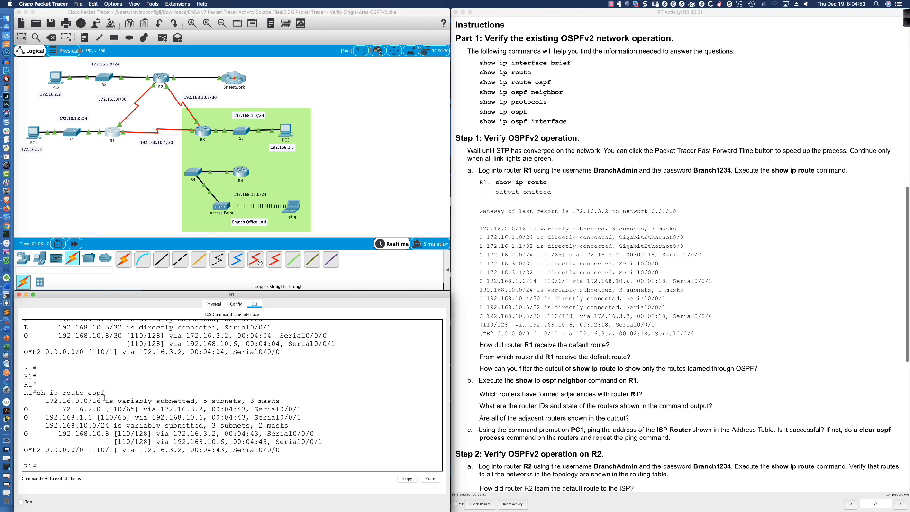
# - Outline the 192.168.11.0/24 network label in red with the screen annotation tool, and clear the markings
pyautogui.click(906, 18)
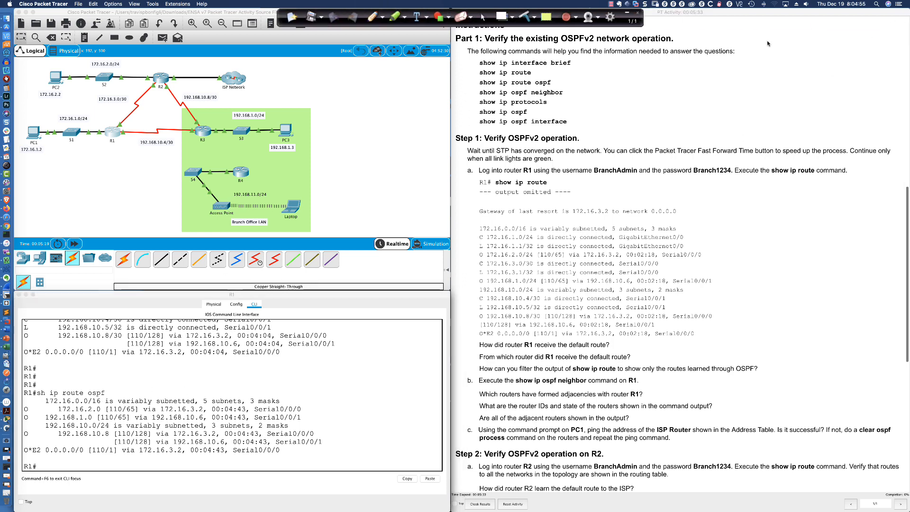
pyautogui.click(375, 14)
pyautogui.moveTo(264, 188)
pyautogui.mouseDown()
pyautogui.moveTo(271, 199)
pyautogui.moveTo(231, 196)
pyautogui.moveTo(270, 190)
pyautogui.mouseUp()
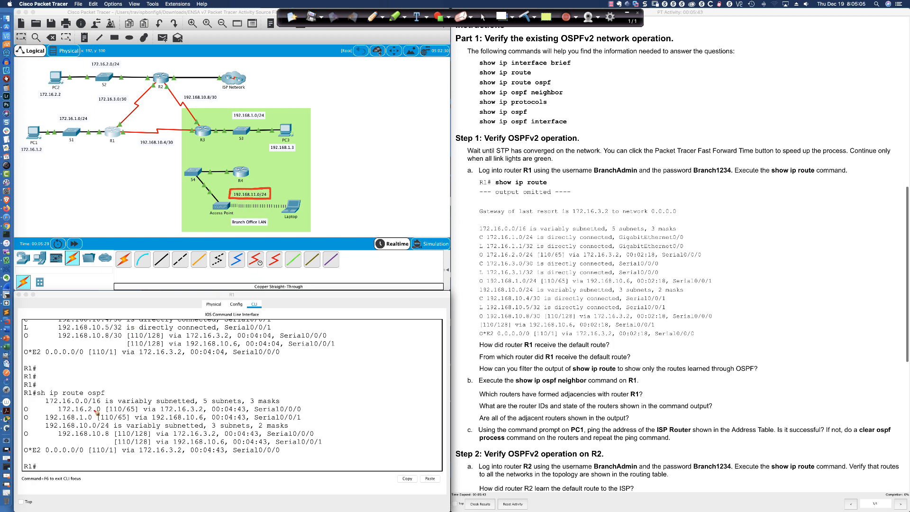
pyautogui.moveTo(125, 378); pyautogui.dragTo(118, 397)
pyautogui.moveTo(283, 184); pyautogui.dragTo(277, 190)
pyautogui.click(484, 17)
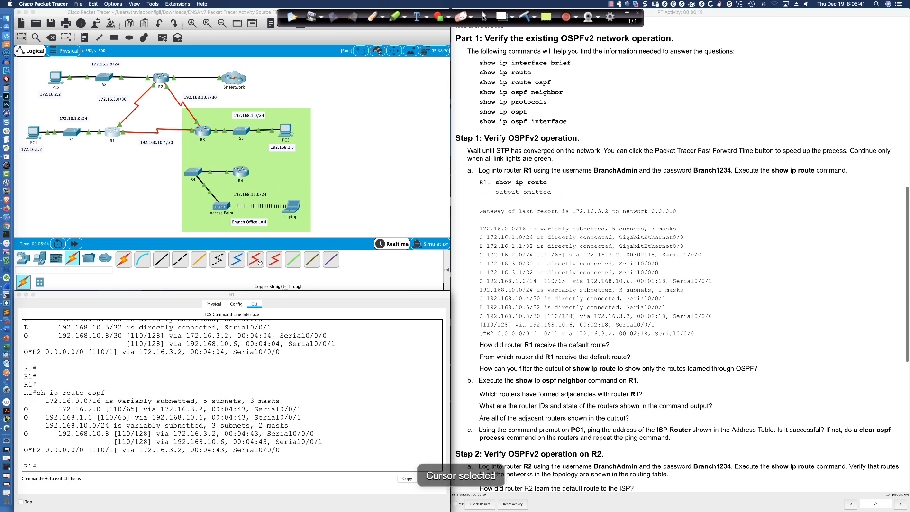
# - Open router R2's command line and log in with the username BranchAdmin and the account password
pyautogui.scroll(-1, 534, 142)
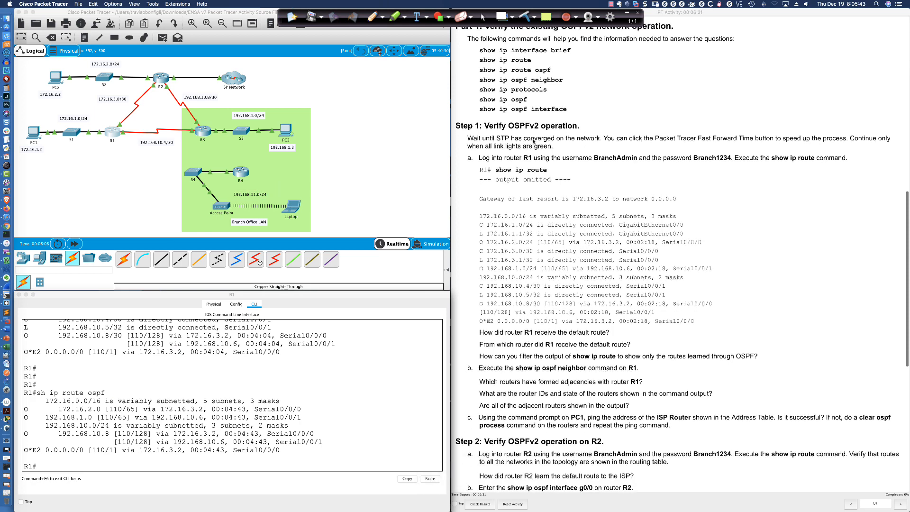
pyautogui.scroll(-6, 534, 142)
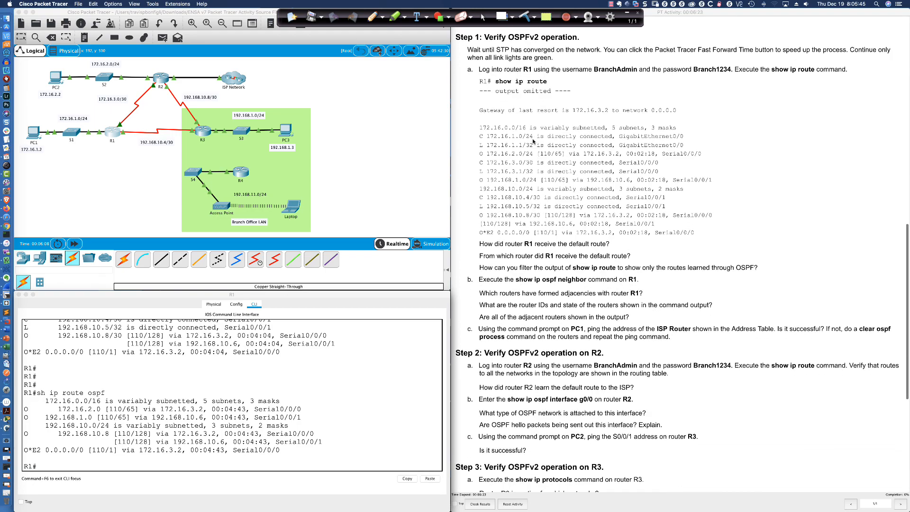
pyautogui.scroll(-3, 534, 141)
pyautogui.scroll(-5, 534, 142)
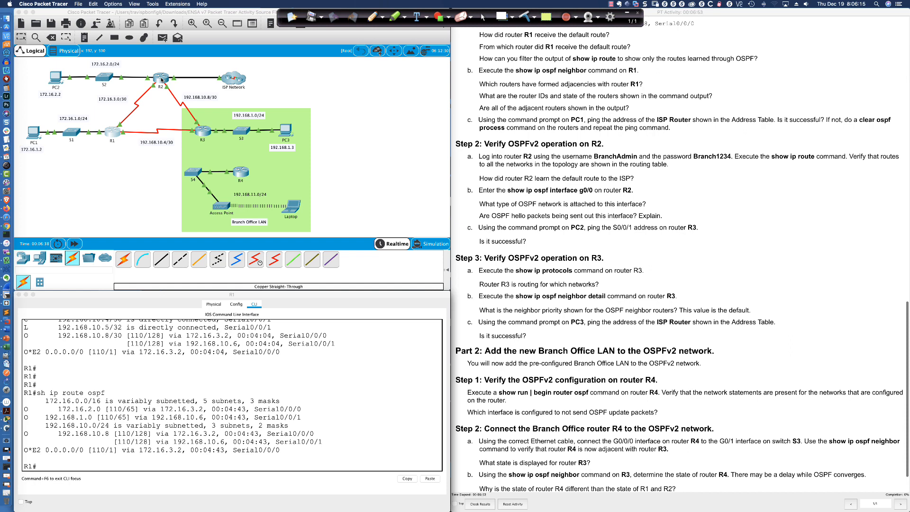
pyautogui.click(161, 80)
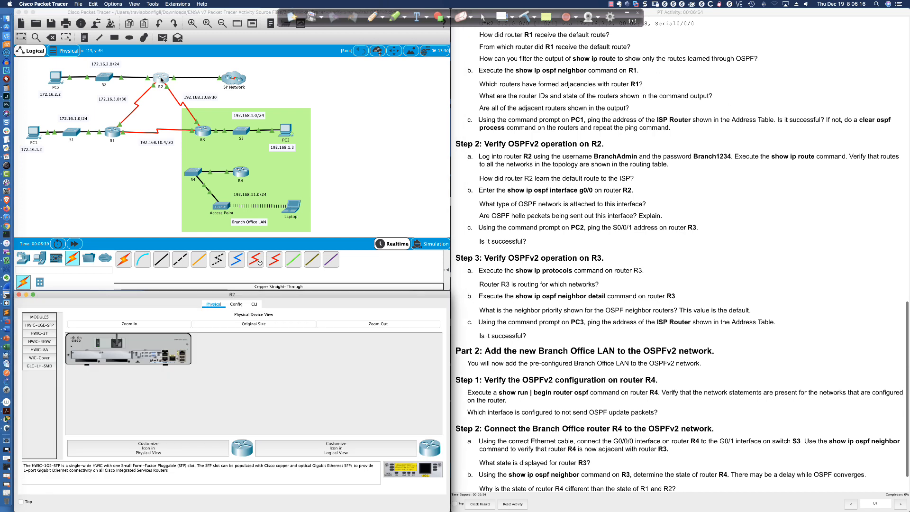
pyautogui.click(253, 304)
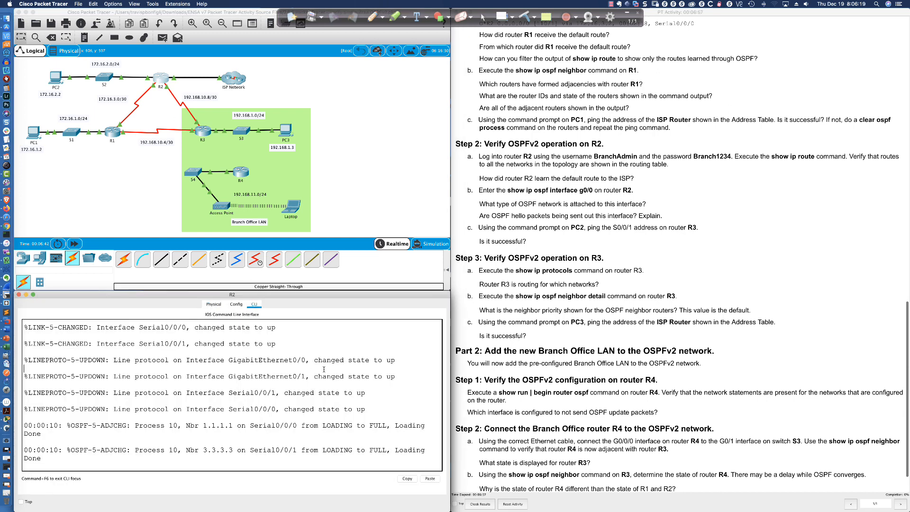
pyautogui.press('Return')
pyautogui.press('Return')
pyautogui.press('Return')
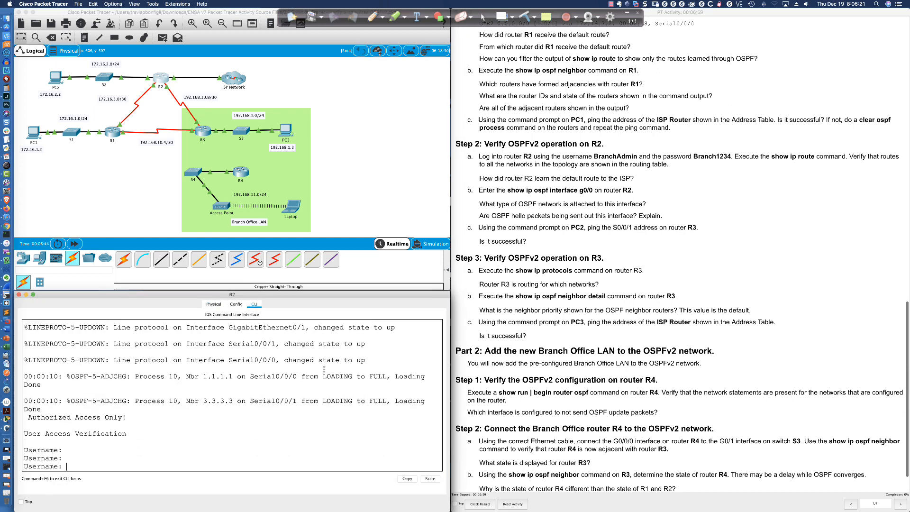
pyautogui.write('BranchAdmin')
pyautogui.press('Return')
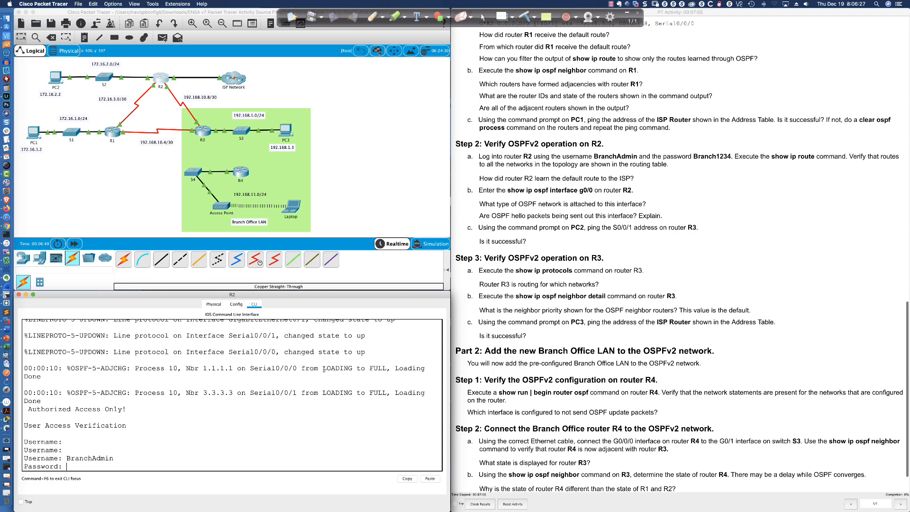
pyautogui.press('Return')
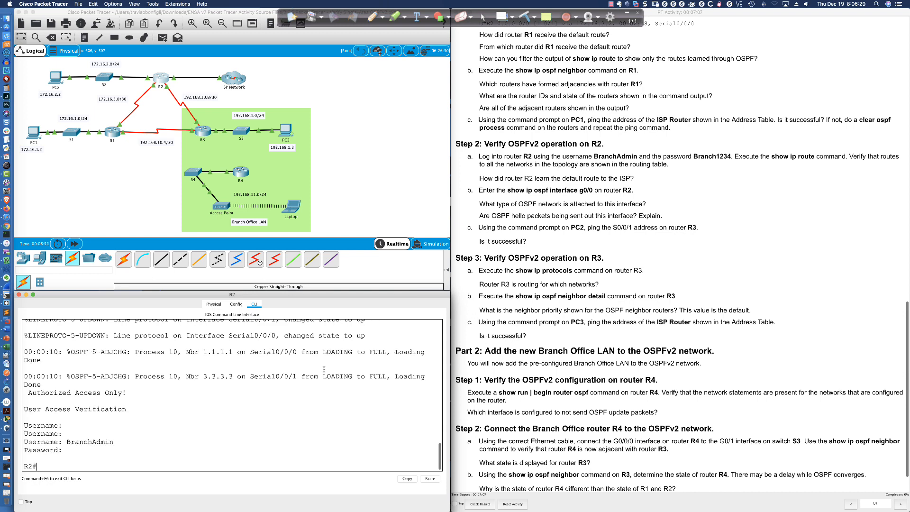
# - Run sh ip ospf on R2 and examine the OSPF process details from the beginning of the output
pyautogui.press('Return')
pyautogui.press('Return')
pyautogui.press('Return')
pyautogui.write('sh ip ospf')
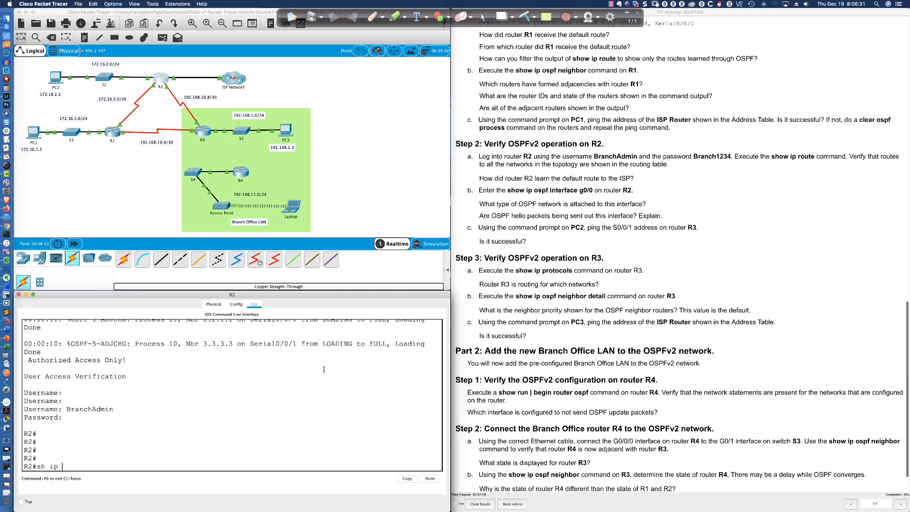
pyautogui.press('Return')
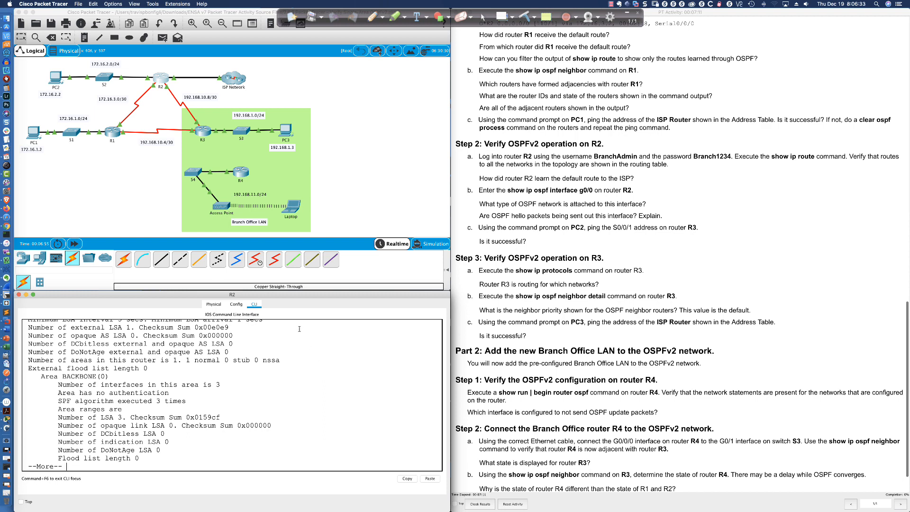
pyautogui.scroll(5, 300, 329)
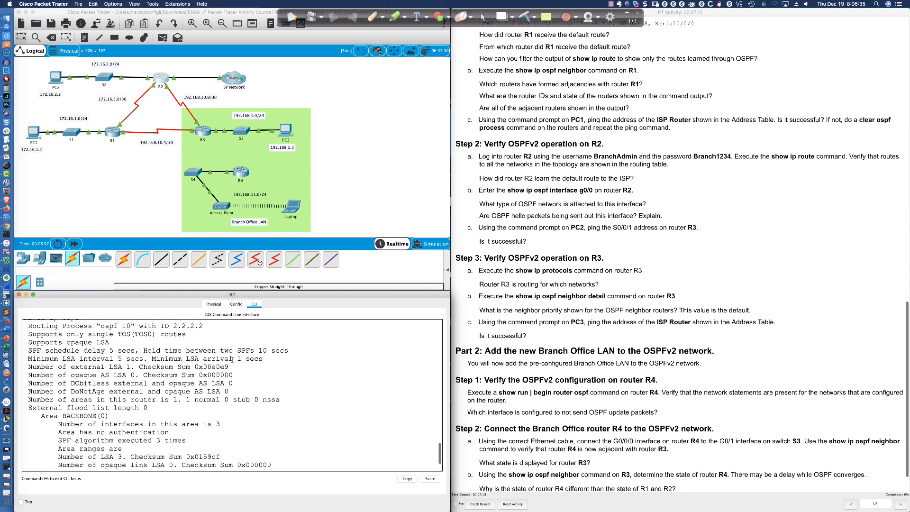
pyautogui.scroll(3, 232, 359)
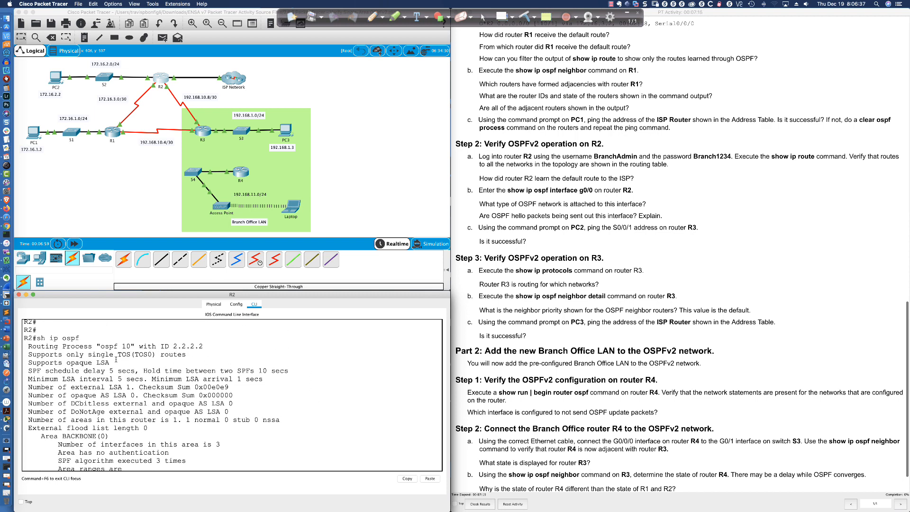
# - Page through the rest of R2's OSPF process output, including the backbone area details, until the prompt returns
pyautogui.scroll(-3, 116, 359)
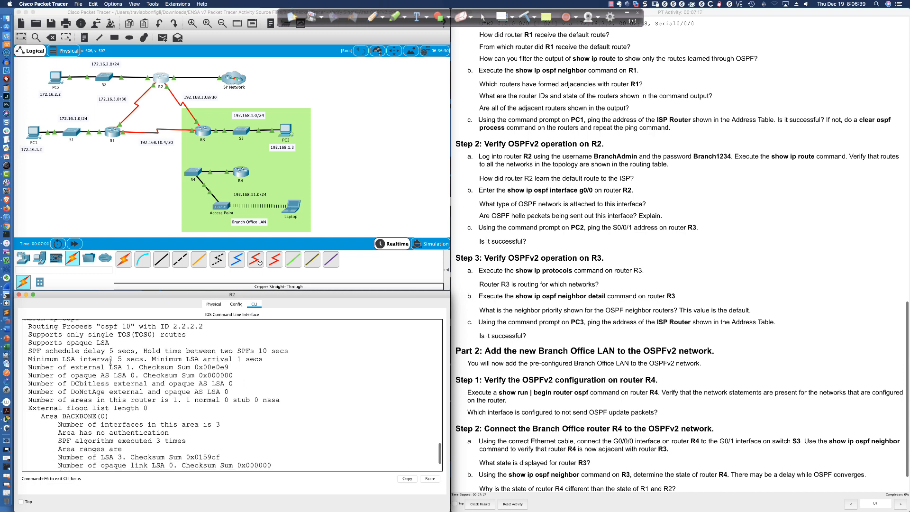
pyautogui.scroll(-5, 111, 362)
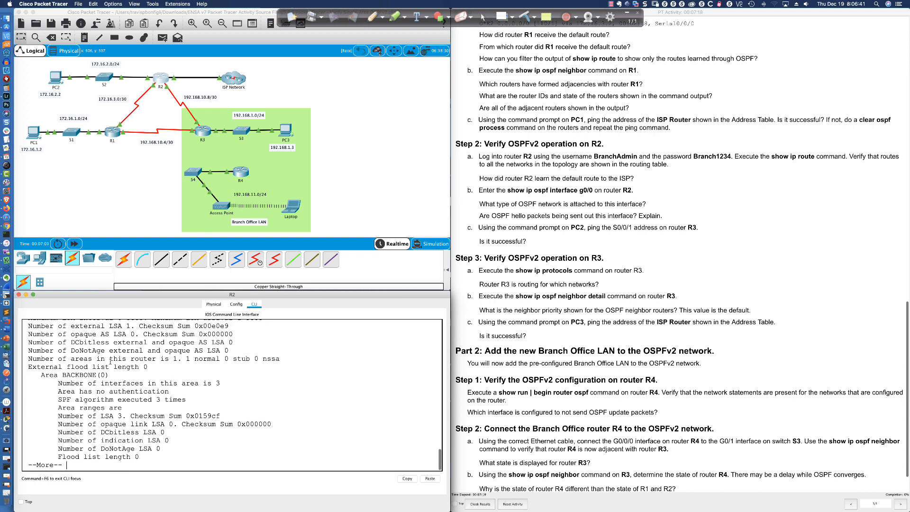
pyautogui.press('space')
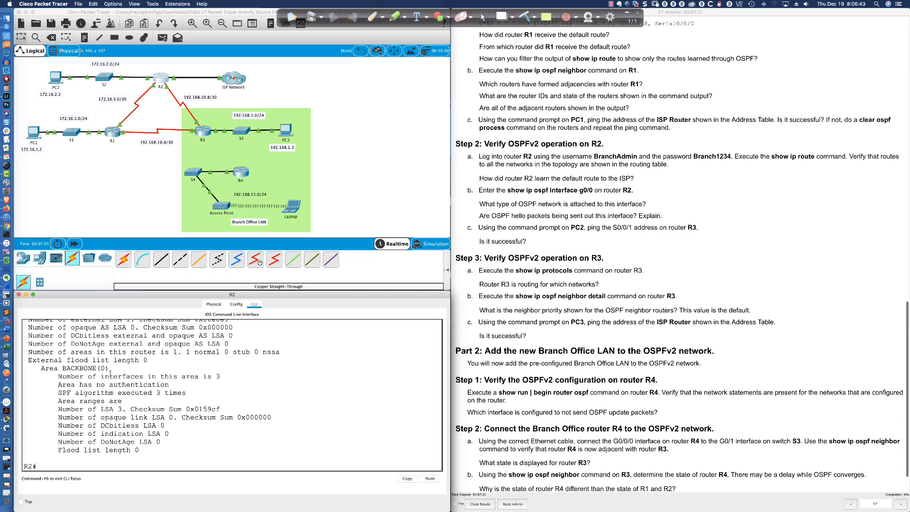
# - Run sh ip proto on R2 and highlight the autonomous system boundary router and external route redistribution lines
pyautogui.write('sh ip proto')
pyautogui.press('Return')
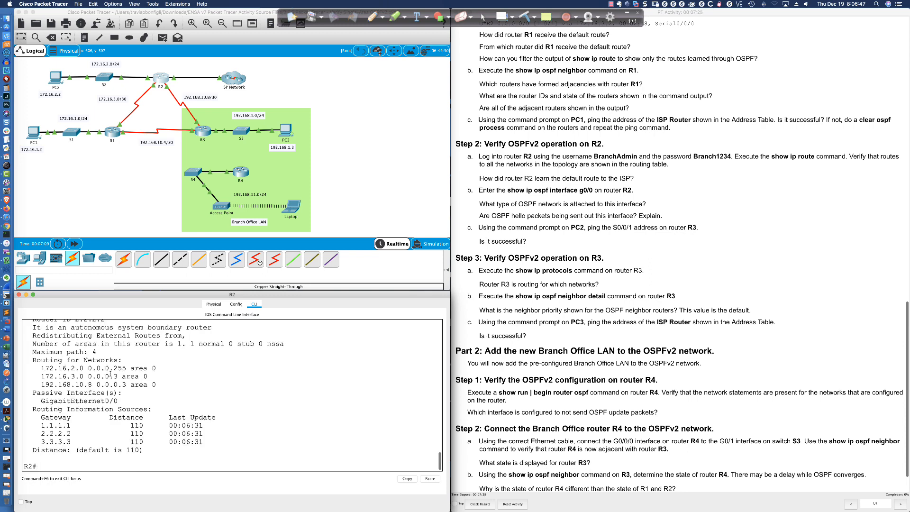
pyautogui.scroll(3, 107, 371)
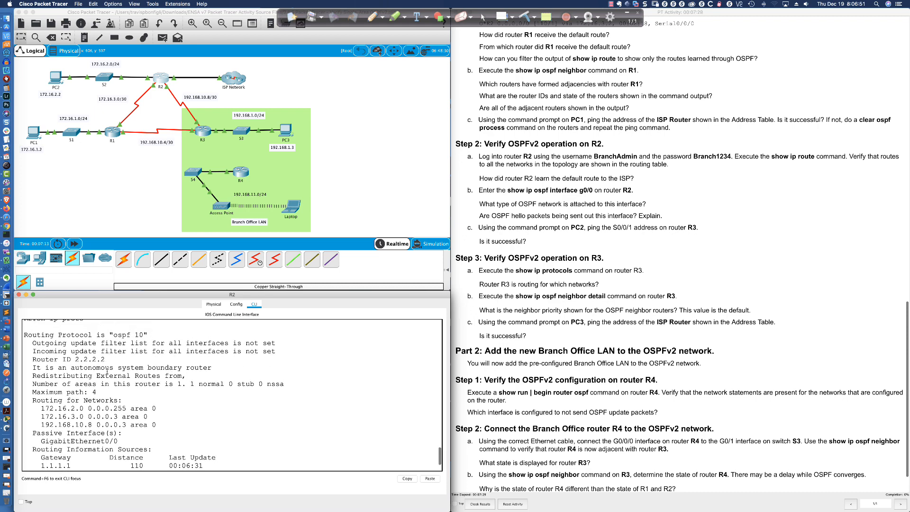
pyautogui.scroll(3, 107, 371)
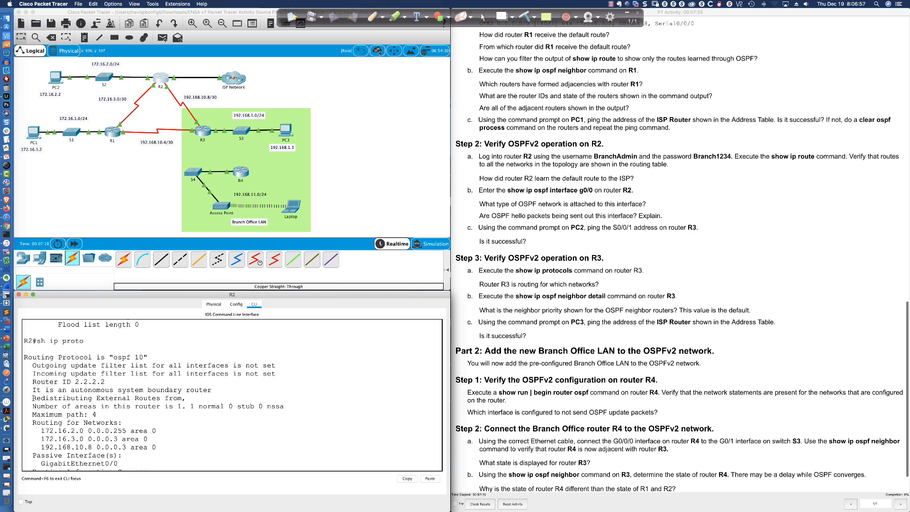
pyautogui.moveTo(32, 390); pyautogui.dragTo(212, 389)
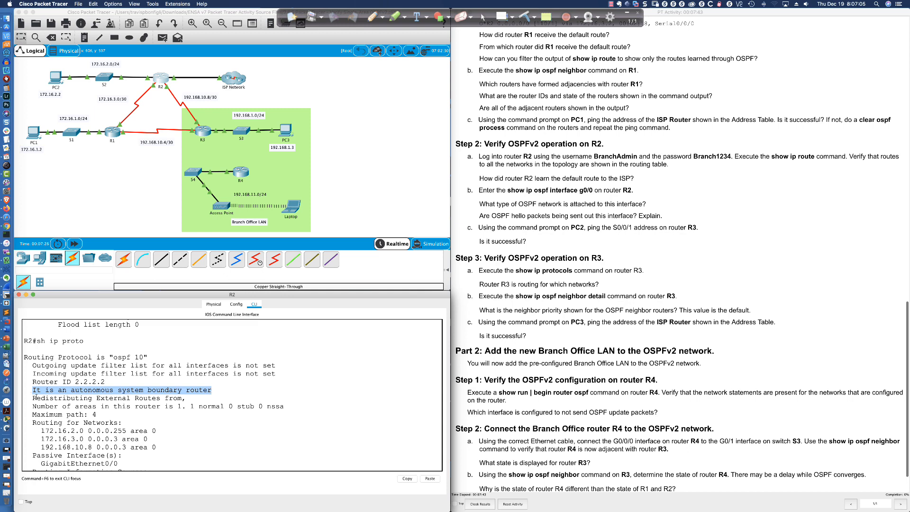
pyautogui.moveTo(32, 398); pyautogui.dragTo(187, 398)
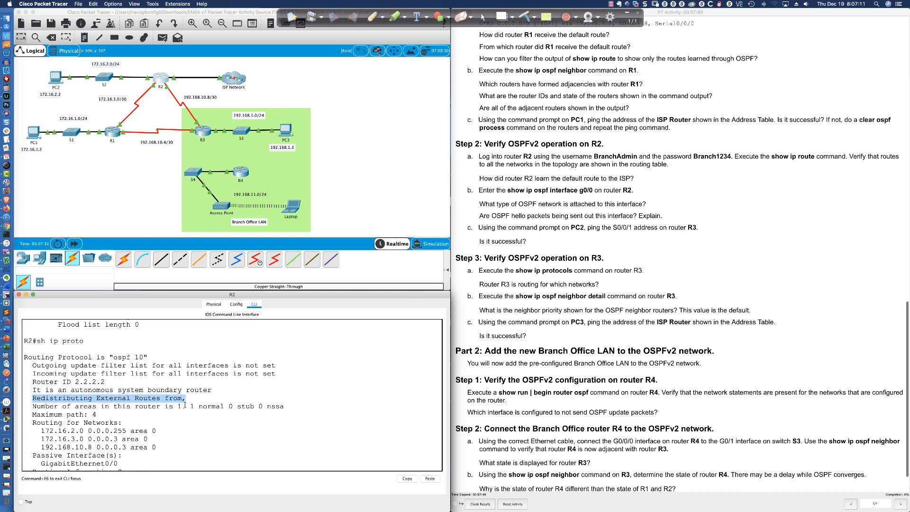
pyautogui.click(291, 385)
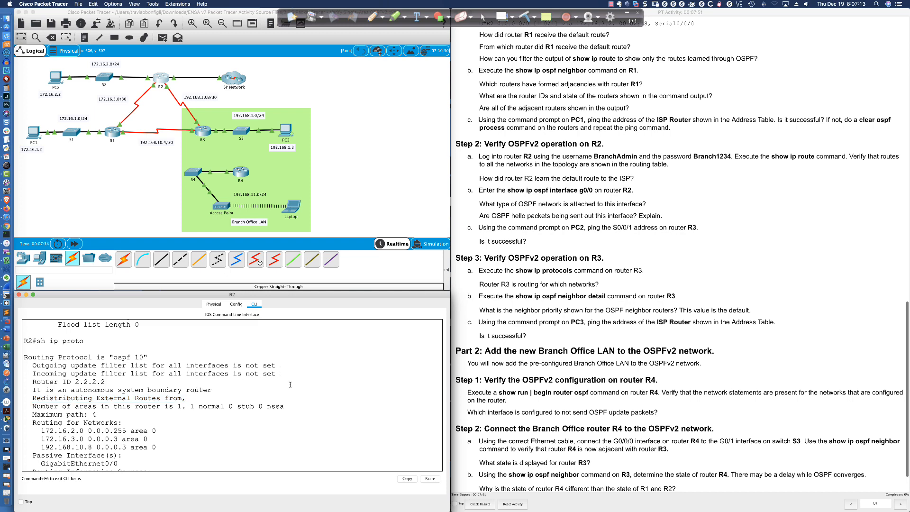
# - Try to display R2's running configuration with sh run
pyautogui.scroll(-5, 290, 384)
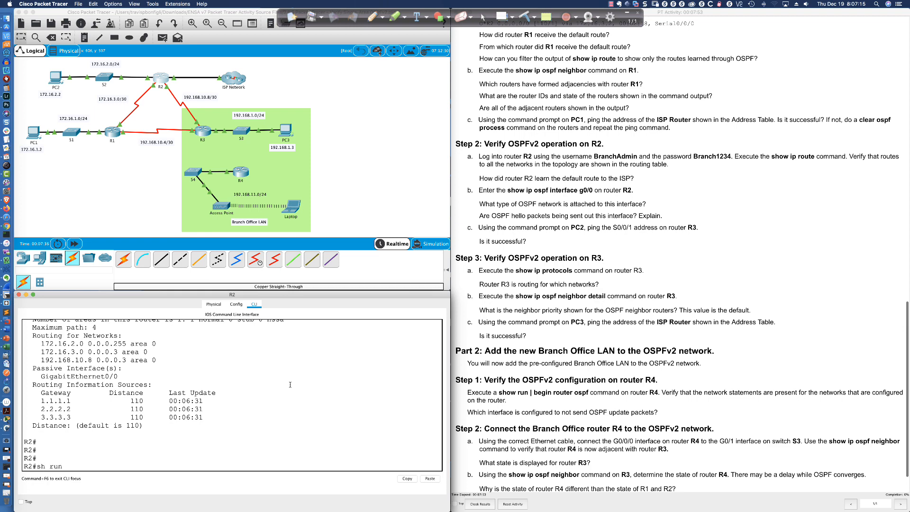
pyautogui.scroll(-2, 290, 385)
pyautogui.write('sh run')
pyautogui.press('Return')
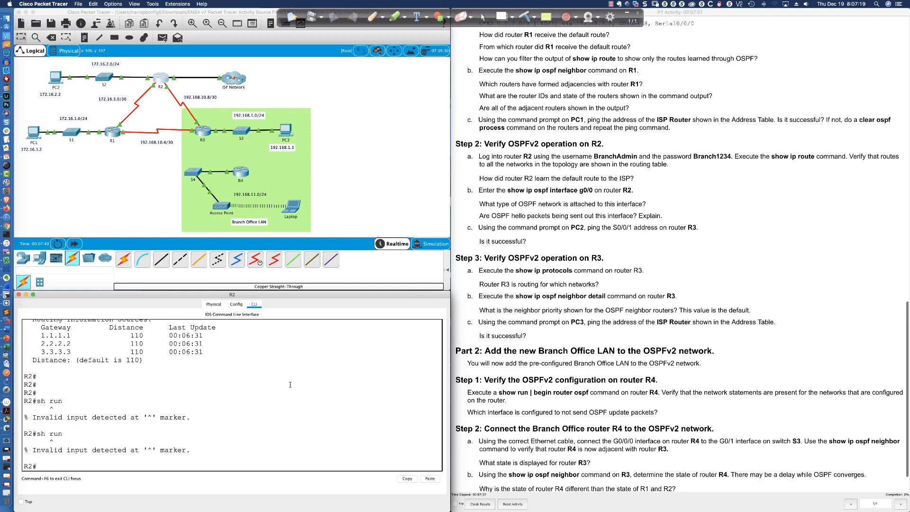
pyautogui.press('Return')
pyautogui.press('Return')
pyautogui.press('Return')
pyautogui.press('Return')
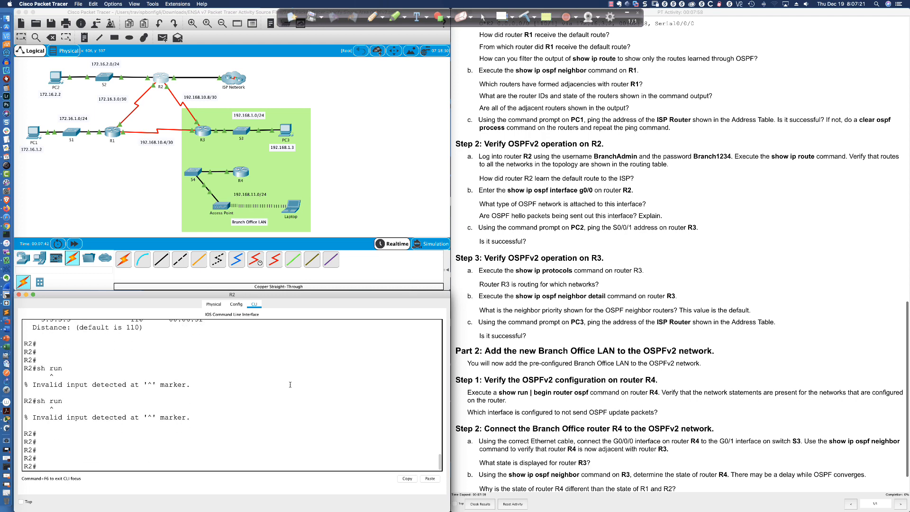
# - Try to autocomplete the sh run command on R2, and trim the entry back to sh
pyautogui.write('sh run')
pyautogui.press('Tab')
pyautogui.write('n')
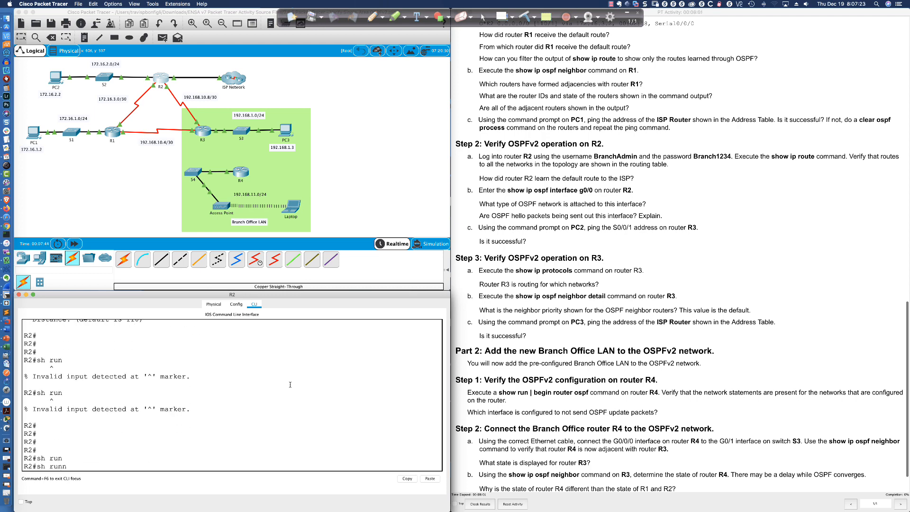
pyautogui.press('Tab')
pyautogui.press('BackSpace')
pyautogui.press('BackSpace')
pyautogui.press('BackSpace')
pyautogui.press('BackSpace')
pyautogui.press('Return')
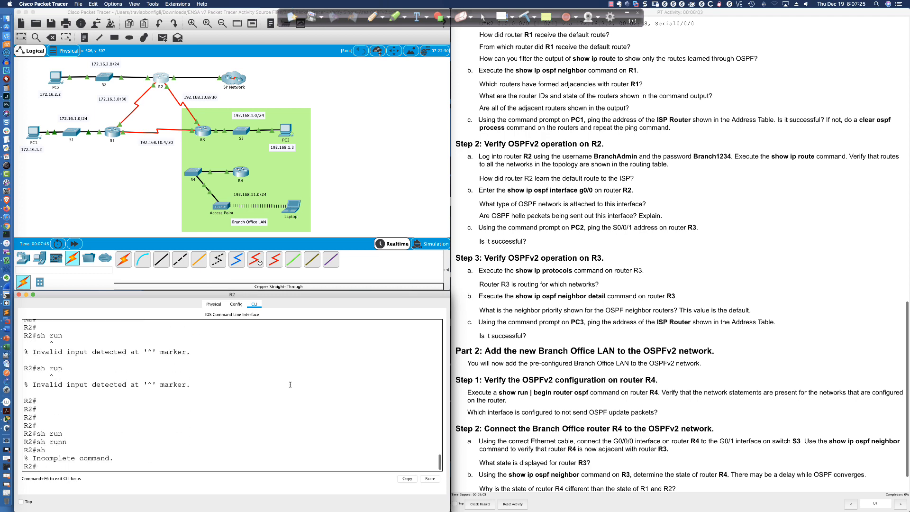
# - Run sh ip route on R2, page through the full routing table, and highlight the next-hop address of the static default route
pyautogui.write('sh run')
pyautogui.press('BackSpace')
pyautogui.press('BackSpace')
pyautogui.press('BackSpace')
pyautogui.press('BackSpace')
pyautogui.write('ip route')
pyautogui.press('Return')
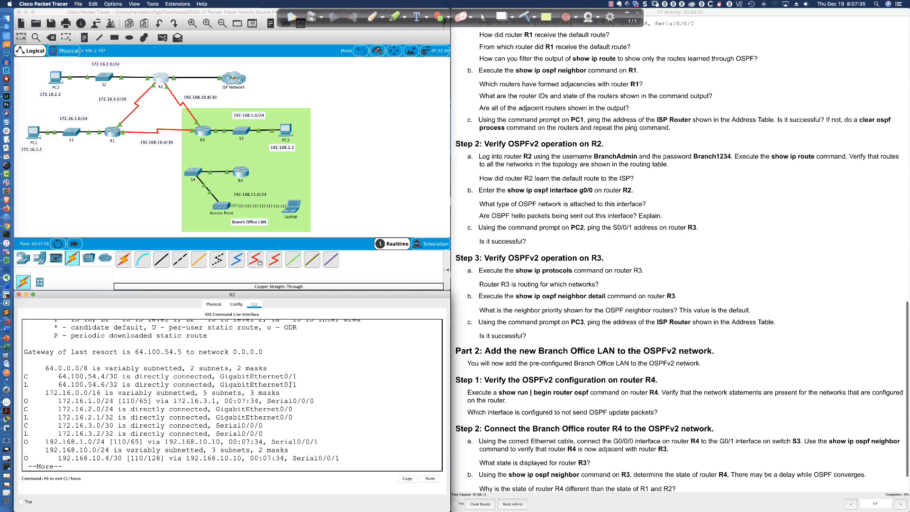
pyautogui.press('space')
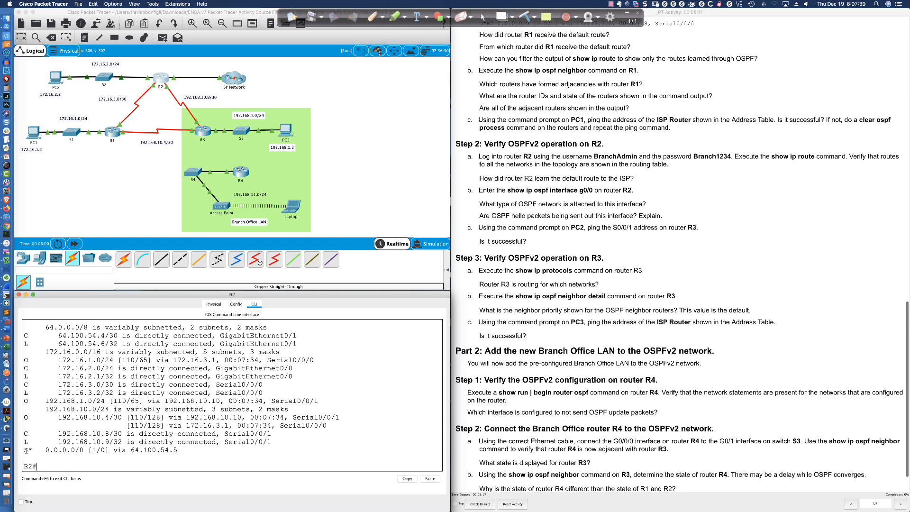
pyautogui.moveTo(23, 450); pyautogui.dragTo(178, 451)
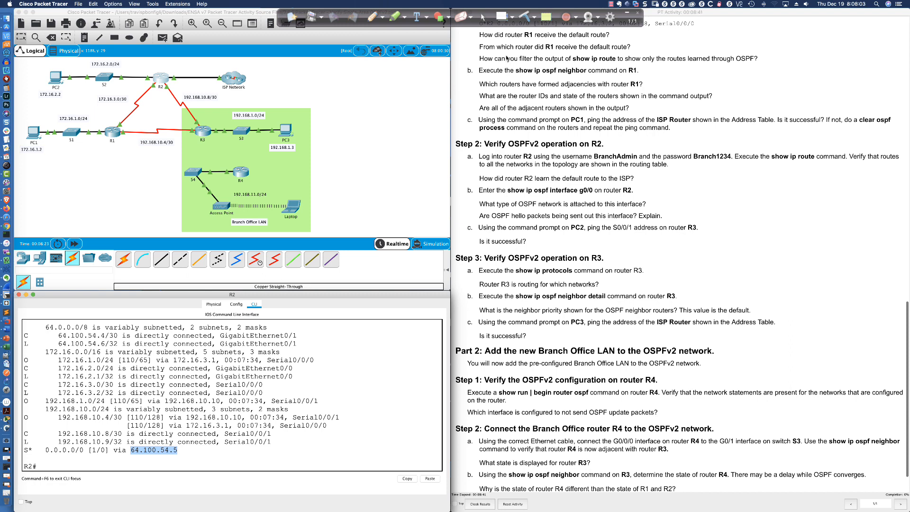
# - Try to show R2's OSPF configuration with sh run | sec router ospf, and retry with plain sh run
pyautogui.scroll(-1, 511, 57)
pyautogui.scroll(-1, 511, 57)
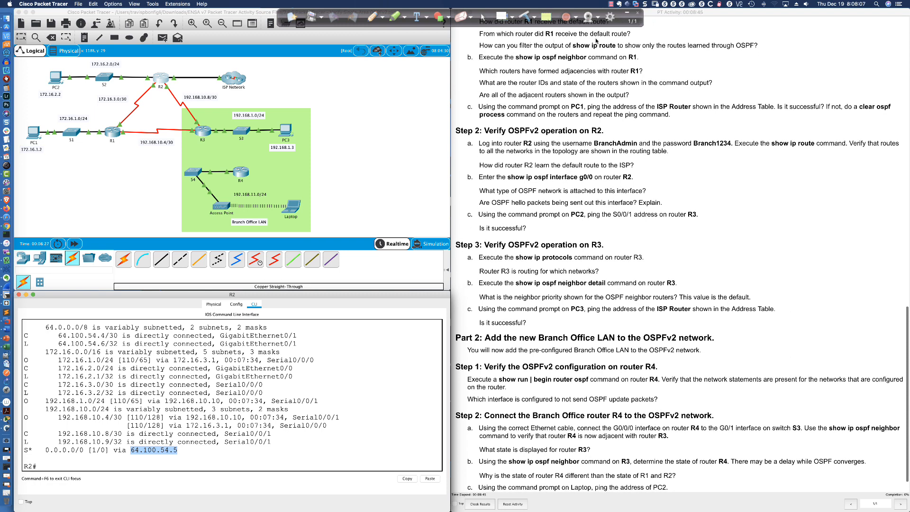
pyautogui.click(352, 393)
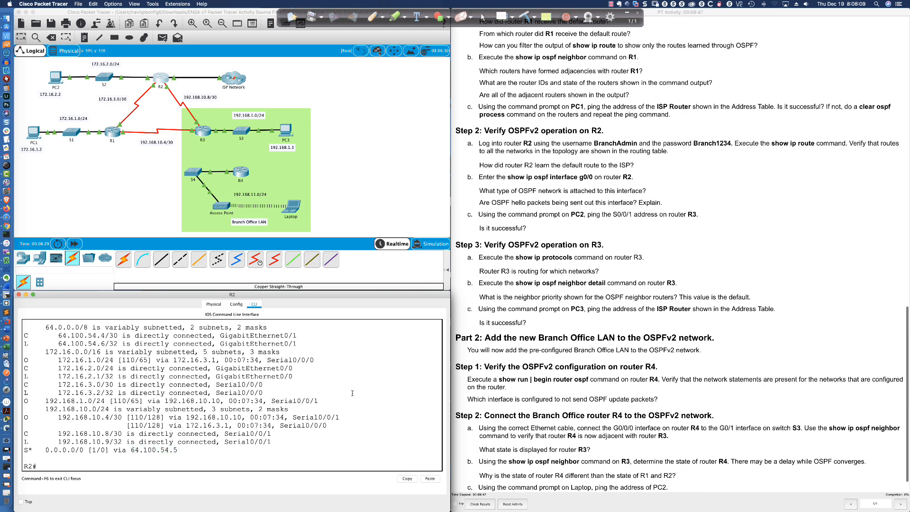
pyautogui.press('Return')
pyautogui.press('Return')
pyautogui.press('Return')
pyautogui.write('sh run')
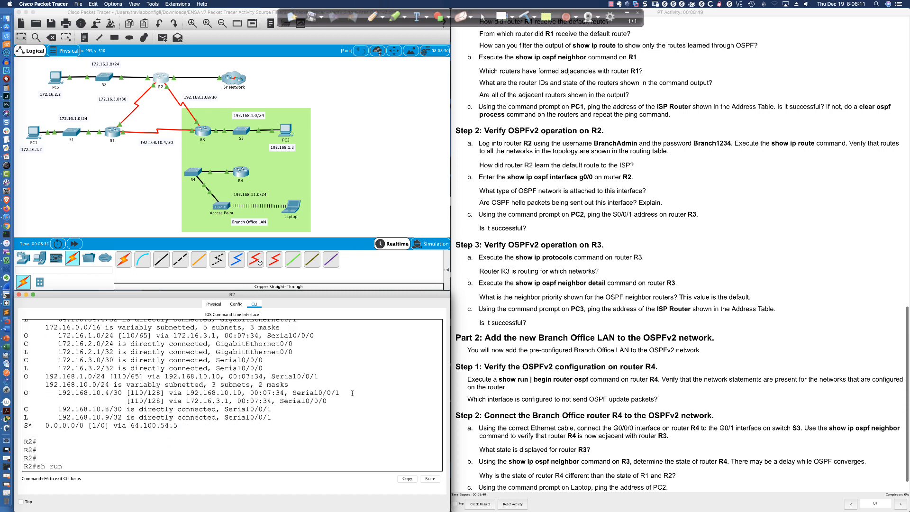
pyautogui.write(' | sec router ospf')
pyautogui.press('Return')
pyautogui.write('sh r')
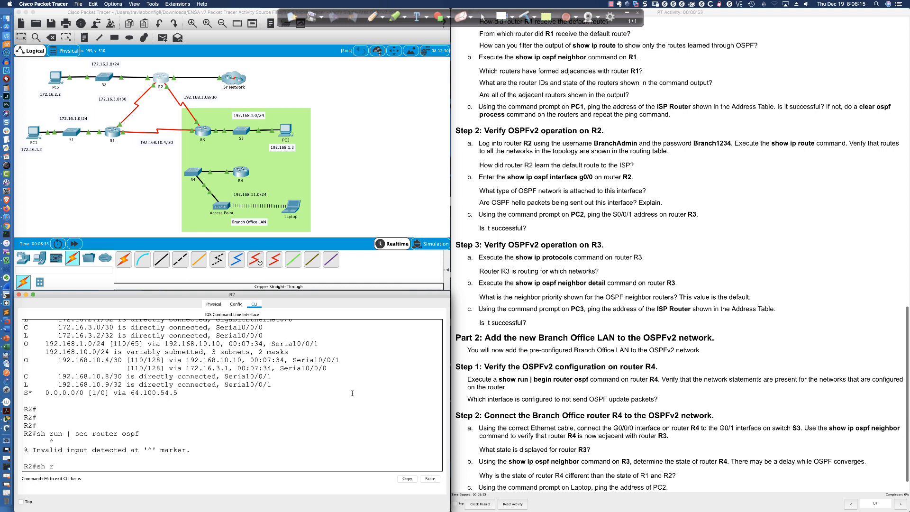
pyautogui.write('un')
pyautogui.press('Return')
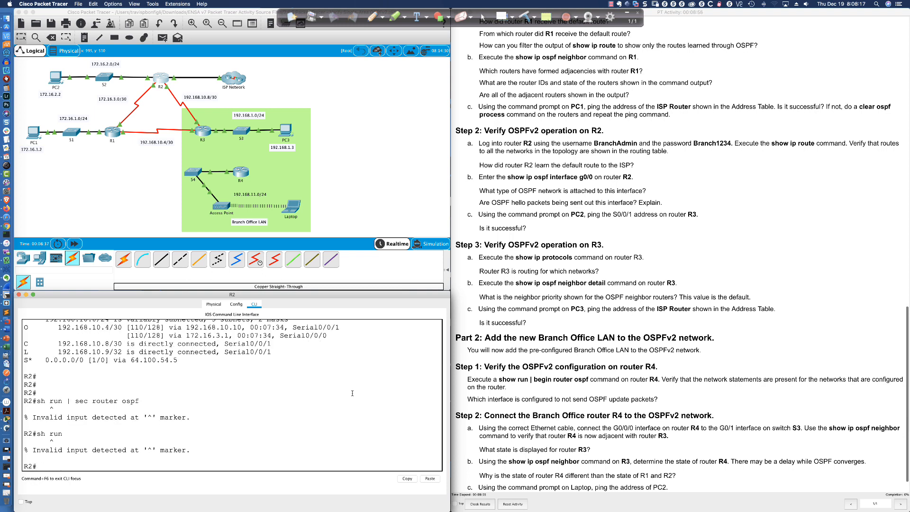
pyautogui.scroll(5, 348, 384)
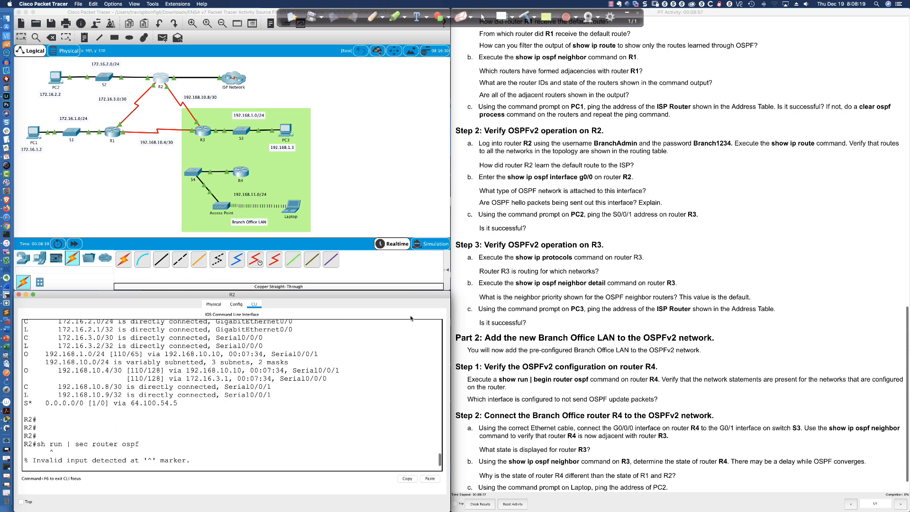
pyautogui.scroll(-5, 344, 373)
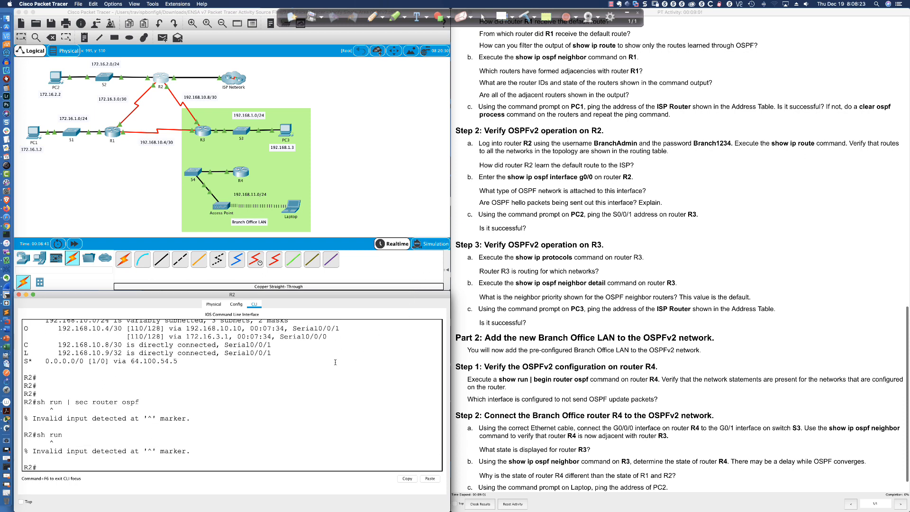
# - Switch to R1's command line and highlight the next-hop address and exit interface of the O*E2 default route
pyautogui.click(110, 133)
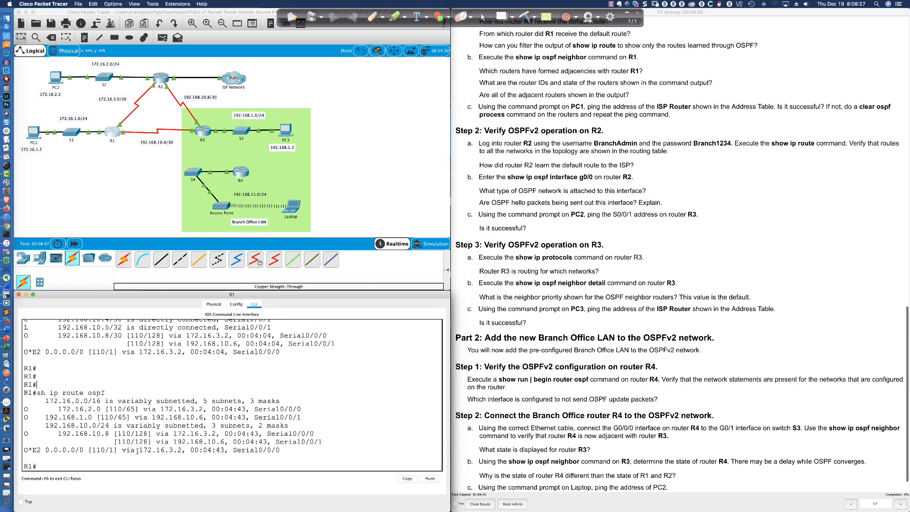
pyautogui.moveTo(139, 452); pyautogui.dragTo(184, 451)
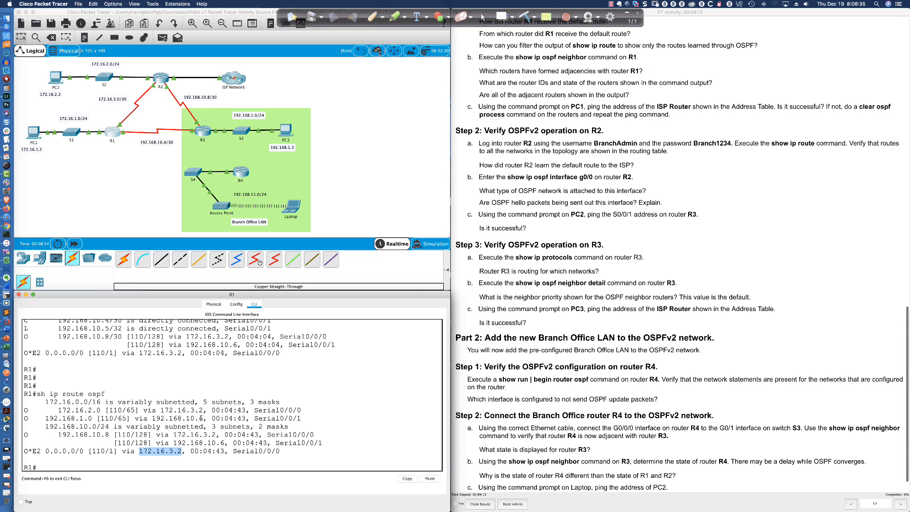
pyautogui.moveTo(233, 451); pyautogui.dragTo(281, 451)
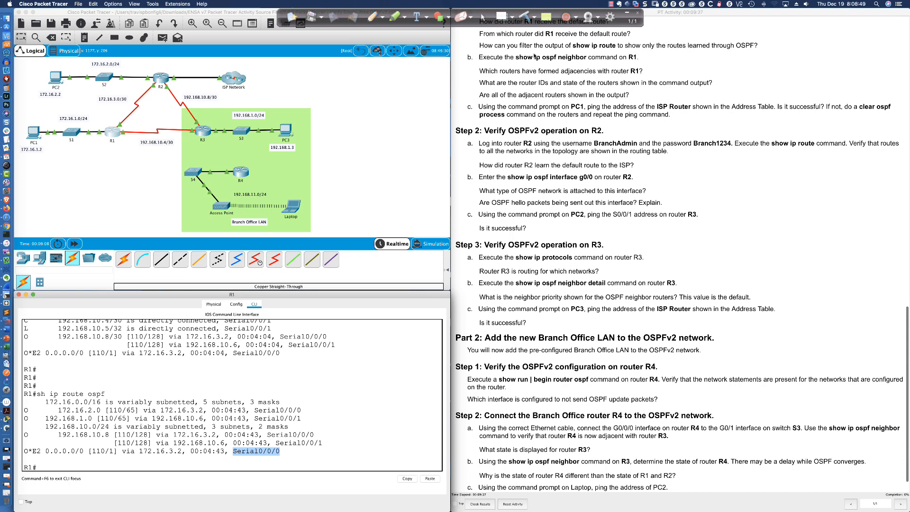
pyautogui.scroll(-1, 534, 57)
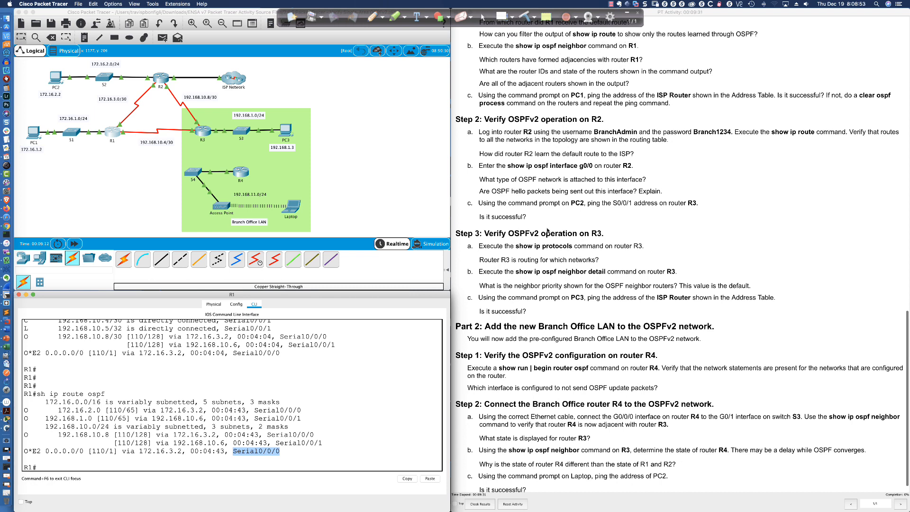
# - Run sh ip route ospf on R1 again to list only its OSPF-learned routes
pyautogui.click(395, 348)
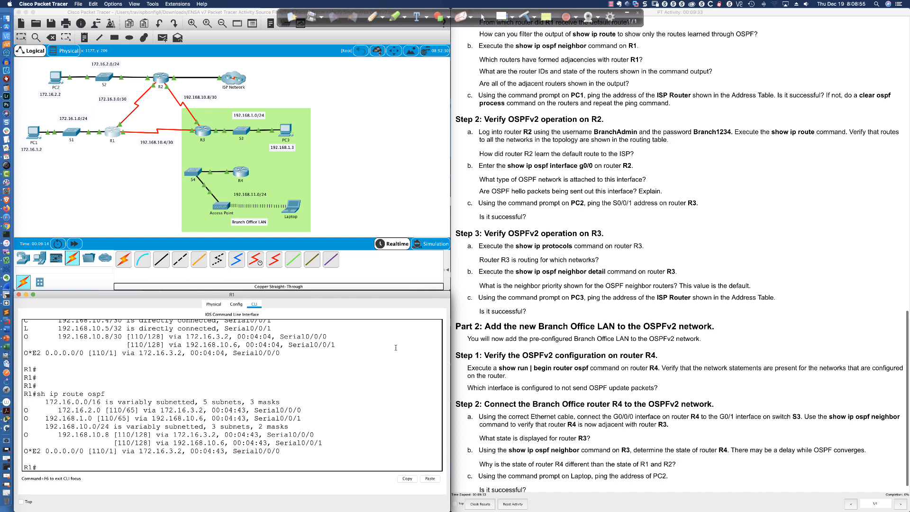
pyautogui.press('Return')
pyautogui.press('Return')
pyautogui.press('Return')
pyautogui.write('sh ip rout')
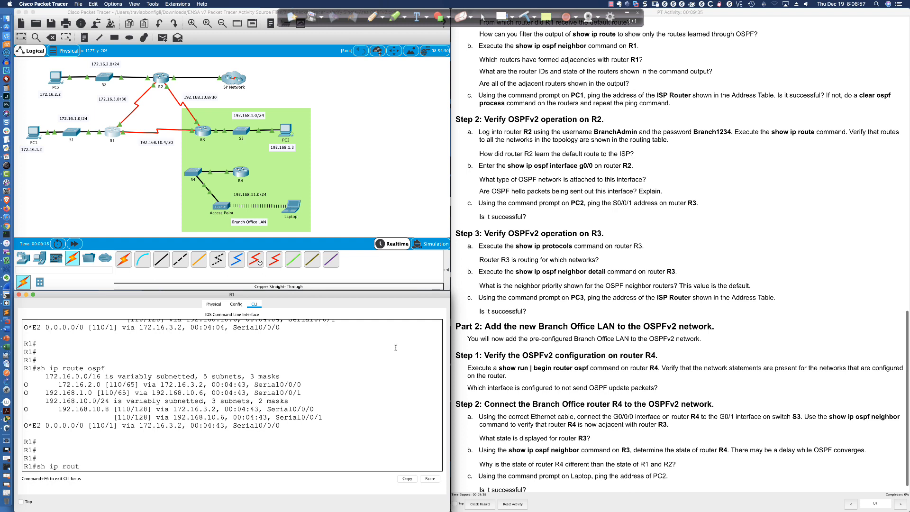
pyautogui.write('e ospf')
pyautogui.press('Return')
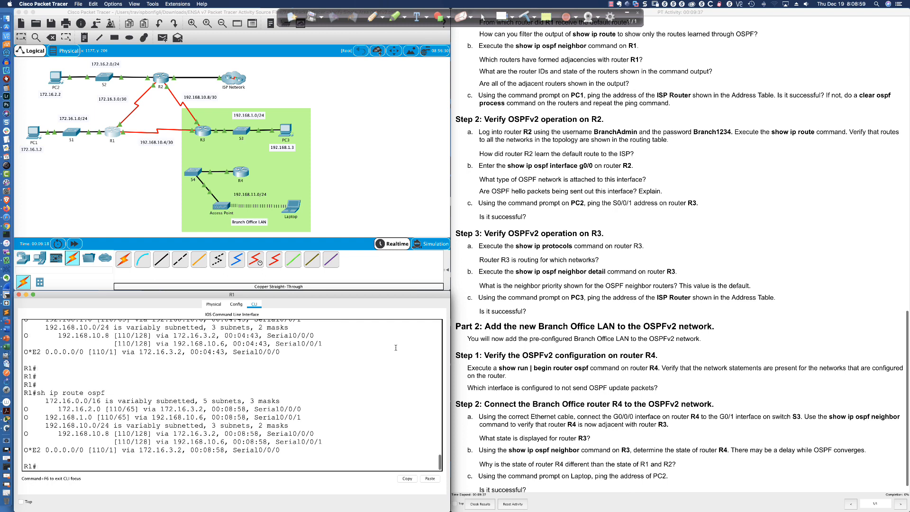
# - Display the options available for the sh ip route command on R1 using the ? help
pyautogui.press('Up')
pyautogui.press('BackSpace')
pyautogui.press('BackSpace')
pyautogui.press('BackSpace')
pyautogui.write('?')
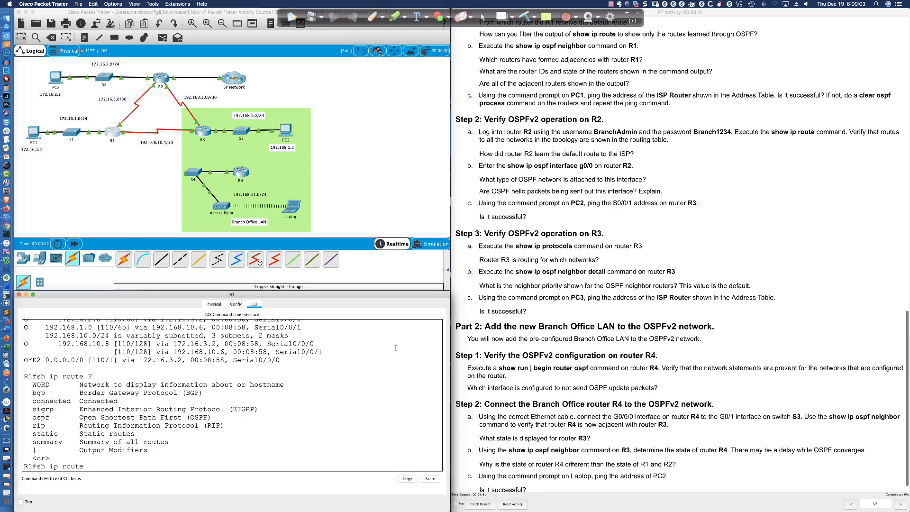
# - Filter R1's routing table by protocol with sh ip route bgp and sh ip route eigrp
pyautogui.write('bgp')
pyautogui.press('Return')
pyautogui.press('Up')
pyautogui.press('BackSpace')
pyautogui.press('BackSpace')
pyautogui.press('BackSpace')
pyautogui.press('BackSpace')
pyautogui.press('BackSpace')
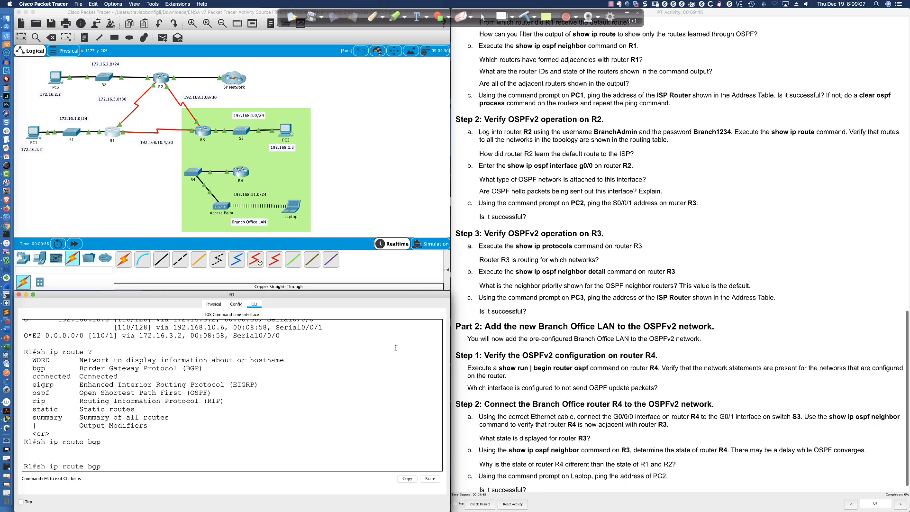
pyautogui.write('eigrp')
pyautogui.press('Return')
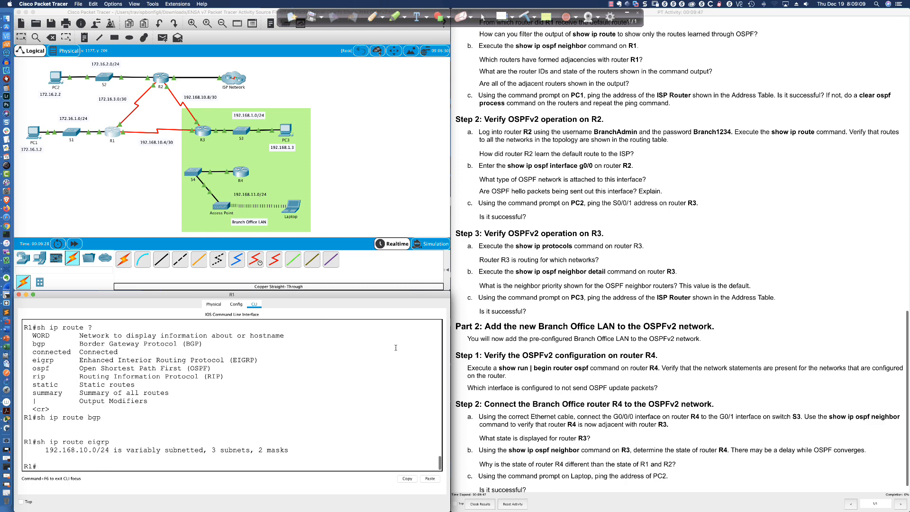
# - Run sh ip route rip on R1 to list only the routes learned through RIP
pyautogui.press('Up')
pyautogui.press('BackSpace')
pyautogui.press('BackSpace')
pyautogui.press('BackSpace')
pyautogui.press('BackSpace')
pyautogui.press('BackSpace')
pyautogui.write('rip')
pyautogui.press('Return')
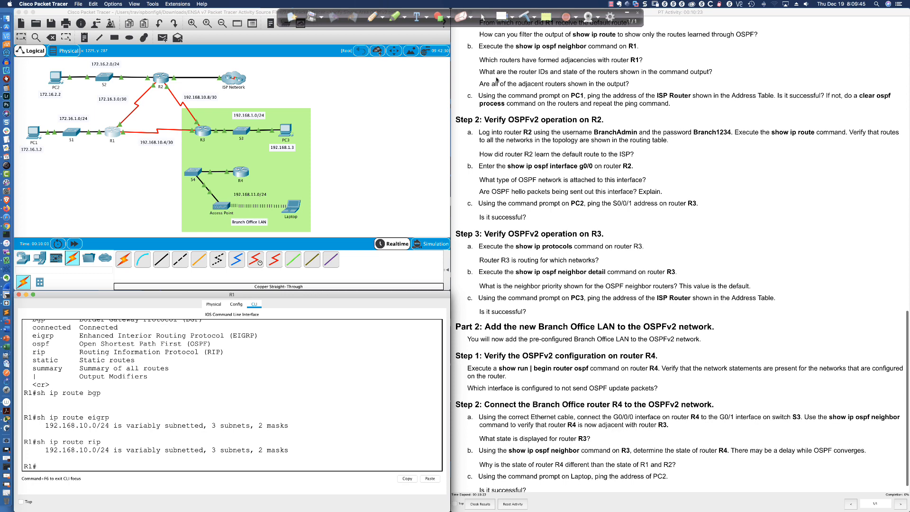
# - Run sh ip ospf neigh on R1 and examine the neighbor IDs, interfaces and priorities
pyautogui.scroll(-1, 497, 80)
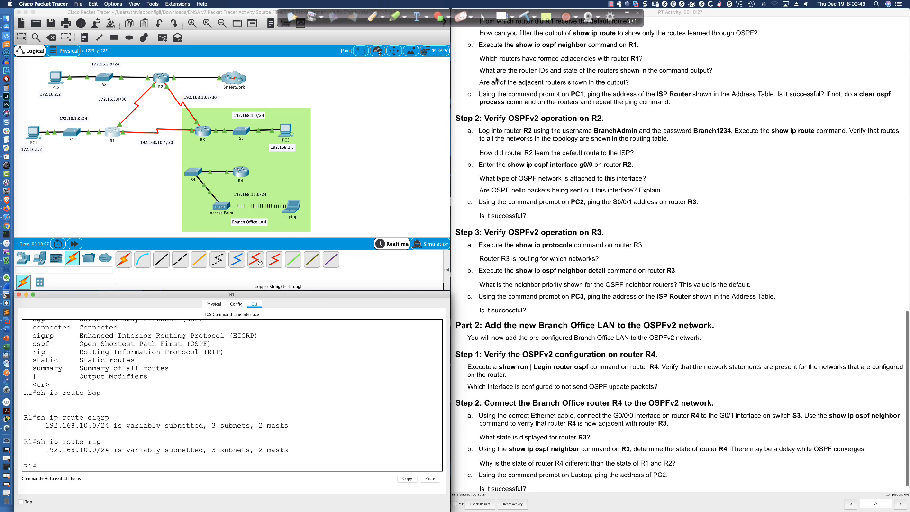
pyautogui.scroll(-2, 497, 79)
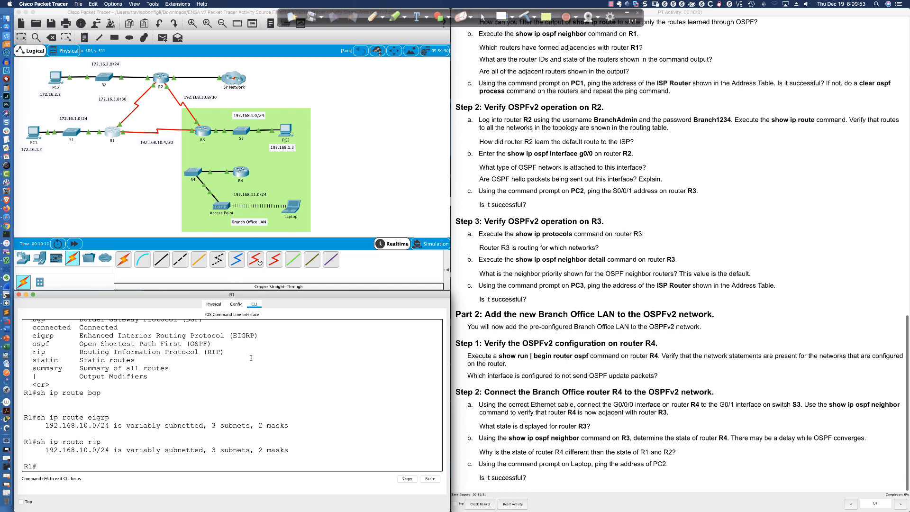
pyautogui.press('Return')
pyautogui.press('Return')
pyautogui.press('Return')
pyautogui.press('Return')
pyautogui.write('sh ip osp')
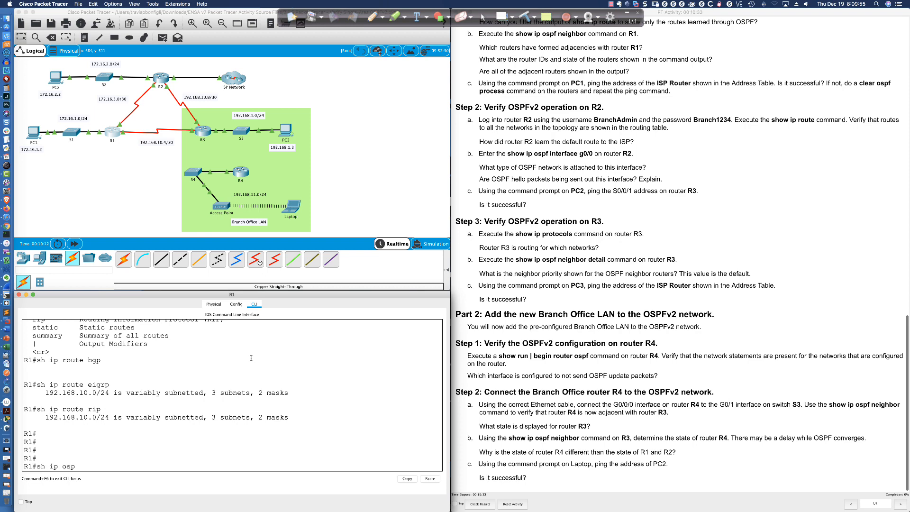
pyautogui.write('f neigh')
pyautogui.press('Return')
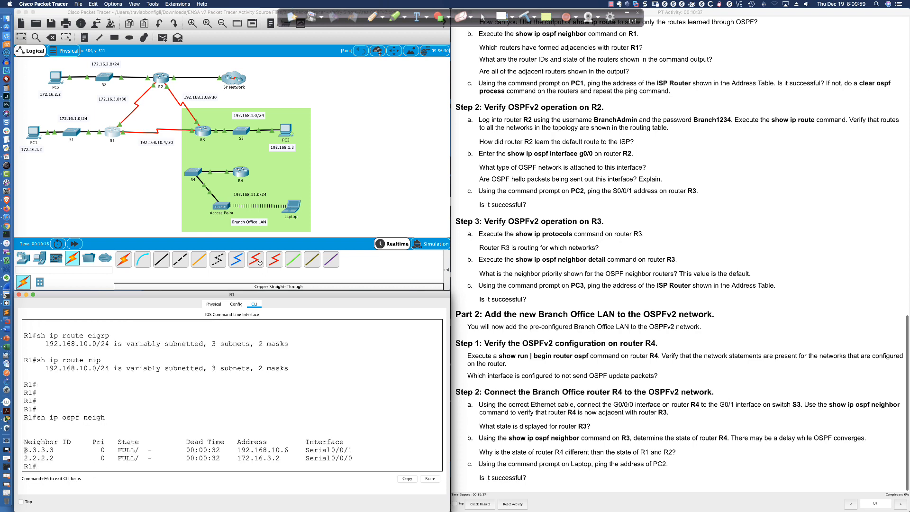
pyautogui.moveTo(24, 450); pyautogui.dragTo(361, 457)
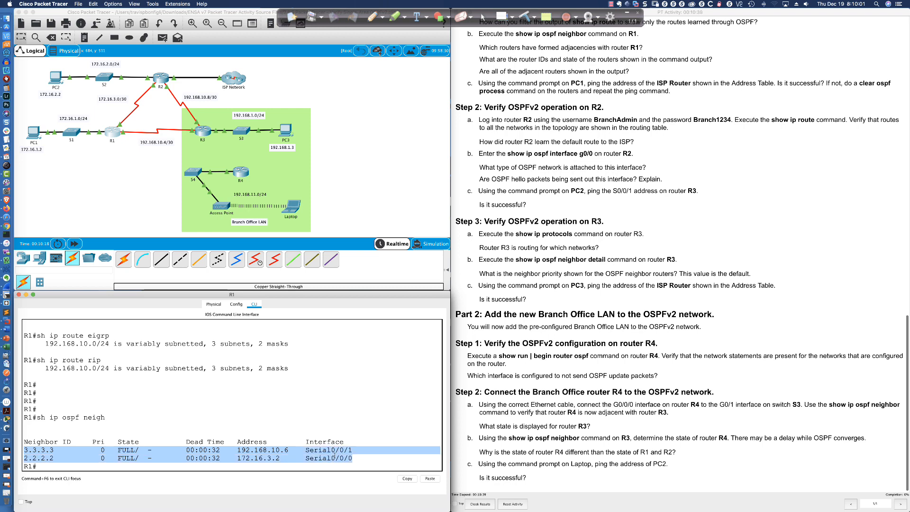
pyautogui.click(47, 450)
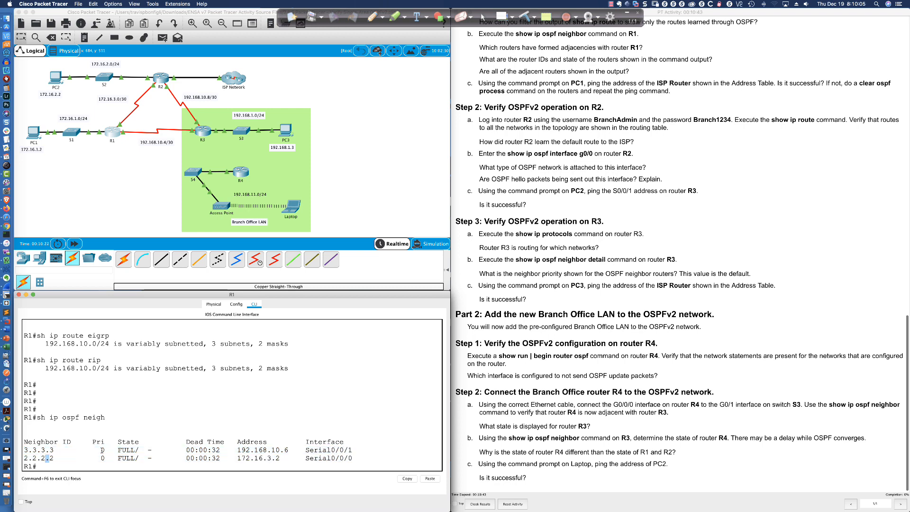
pyautogui.moveTo(102, 450); pyautogui.dragTo(106, 450)
# - Run sh ip ospf inter on R1 and page through to the end of the output
pyautogui.click(183, 395)
pyautogui.press('Return')
pyautogui.press('Return')
pyautogui.write('sh ')
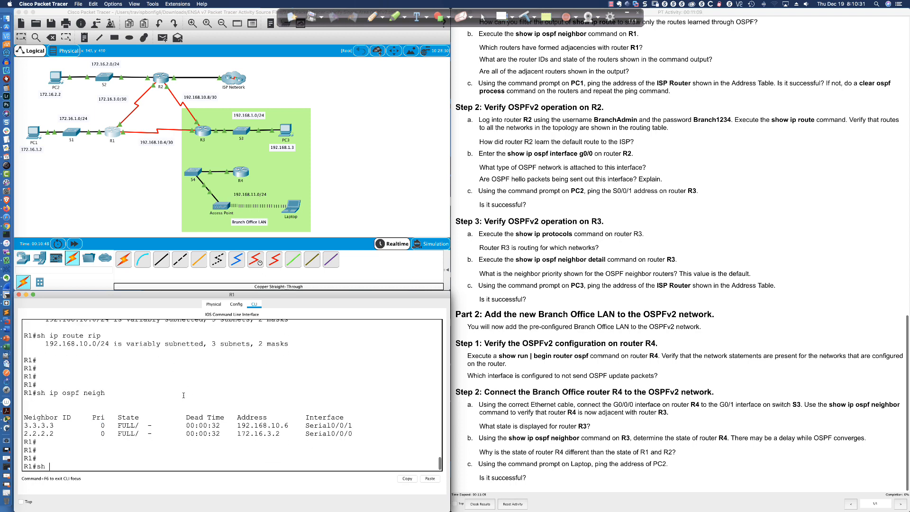
pyautogui.write('ipospf inter')
pyautogui.press('Return')
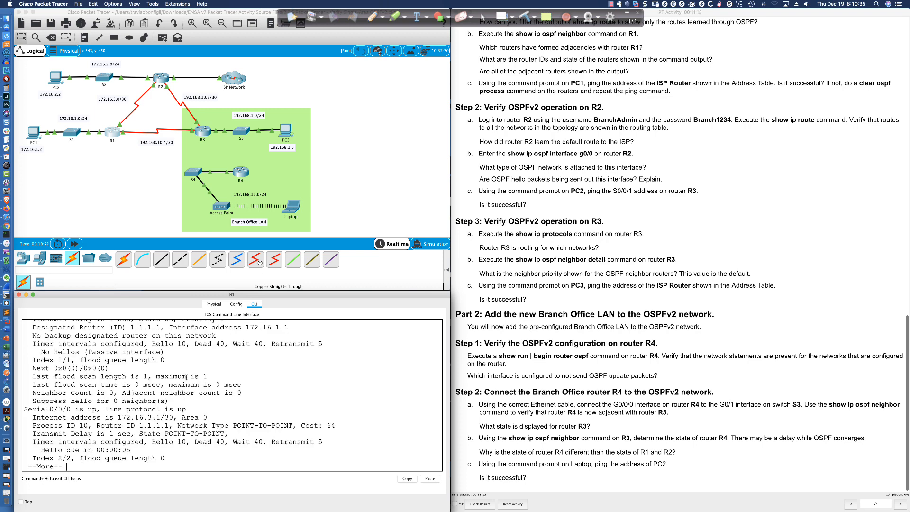
pyautogui.press('space')
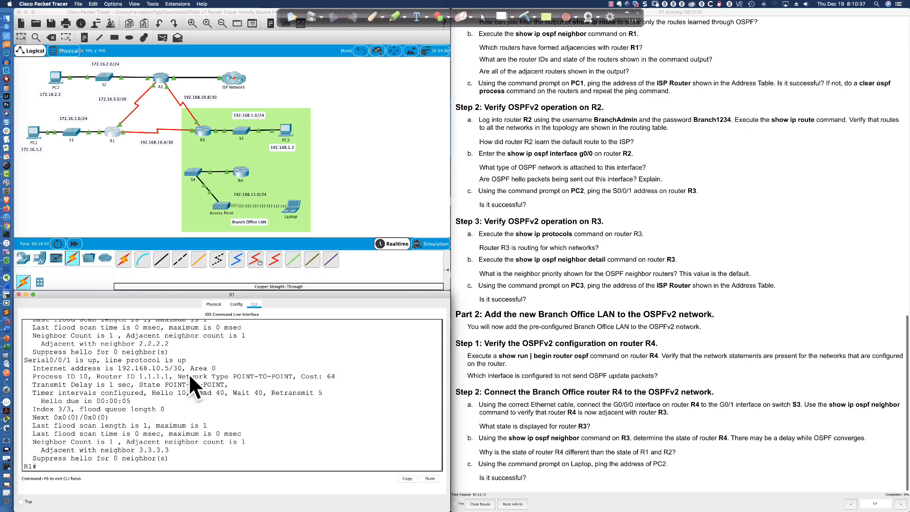
# - Examine the network type and the hello, dead and wait timers of R1's serial interfaces in the OSPF interface output
pyautogui.moveTo(178, 377); pyautogui.dragTo(293, 377)
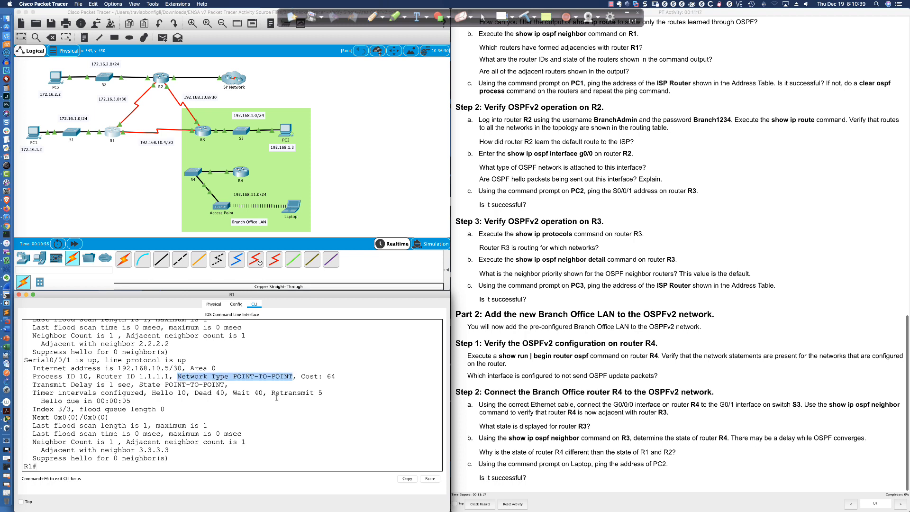
pyautogui.scroll(5, 277, 398)
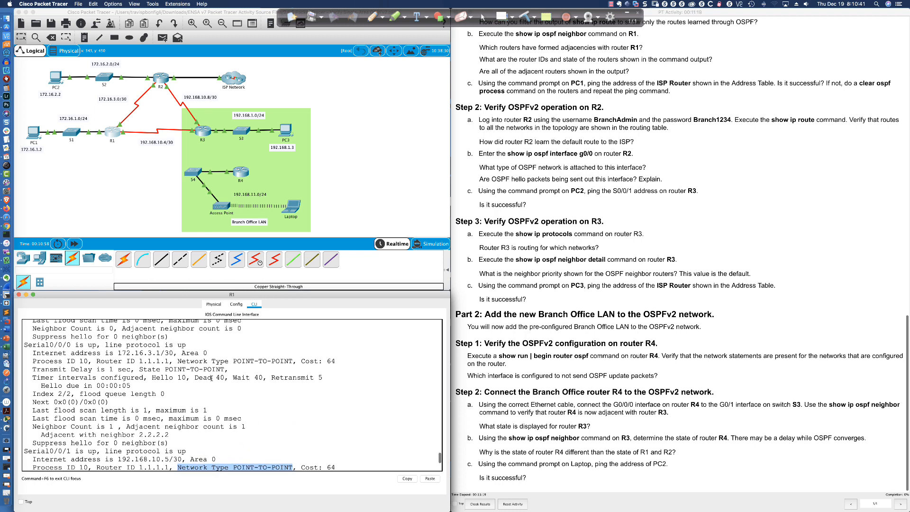
pyautogui.click(212, 361)
pyautogui.moveTo(211, 362); pyautogui.dragTo(291, 363)
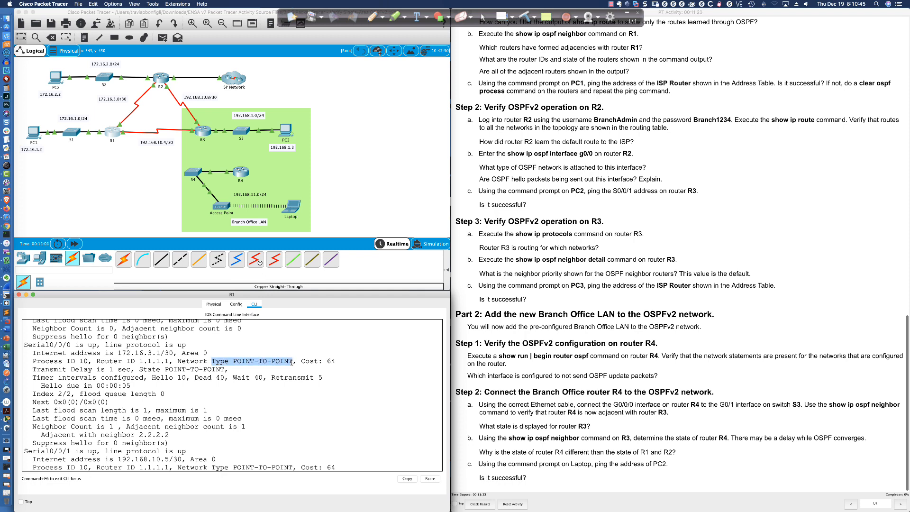
pyautogui.scroll(-2, 226, 391)
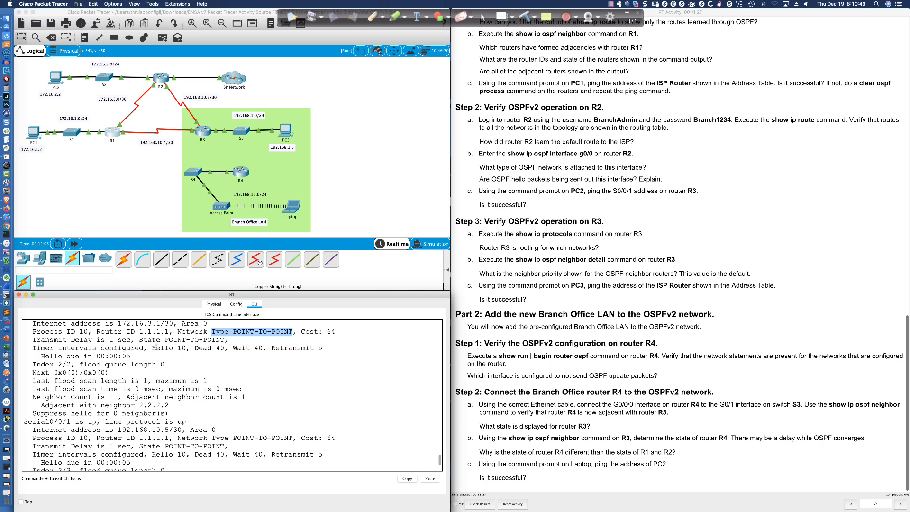
pyautogui.moveTo(152, 348); pyautogui.dragTo(264, 348)
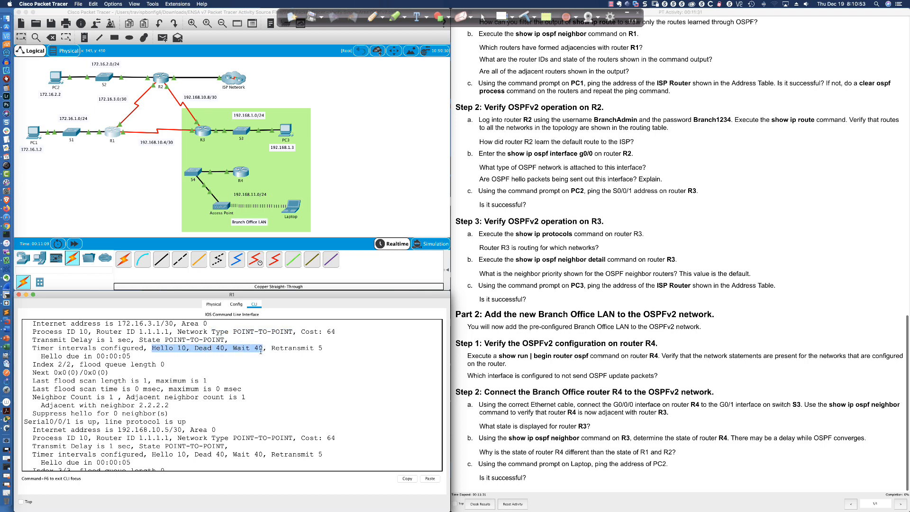
pyautogui.scroll(-3, 249, 350)
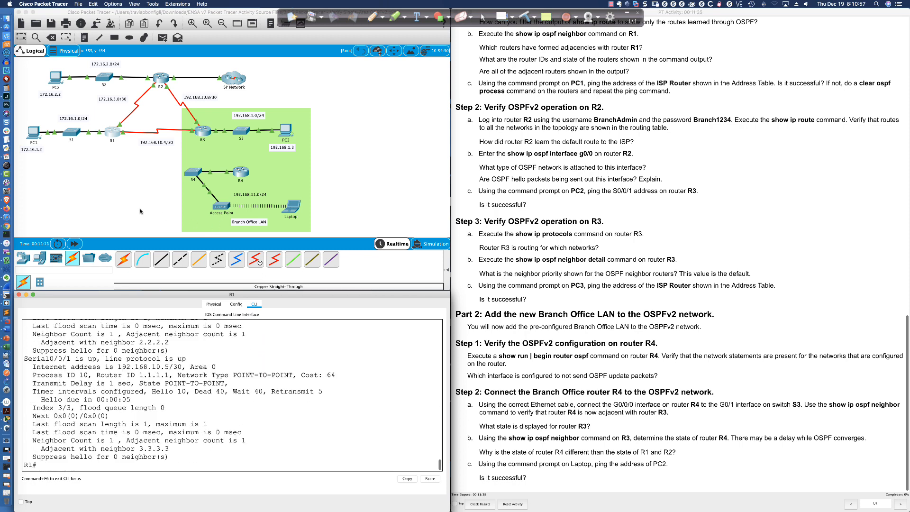
# - Run sh ip ospf neigh on R1 again and check each neighbor's priority, state and router ID against the activity questions
pyautogui.write('sh ip ospf neigh')
pyautogui.press('Return')
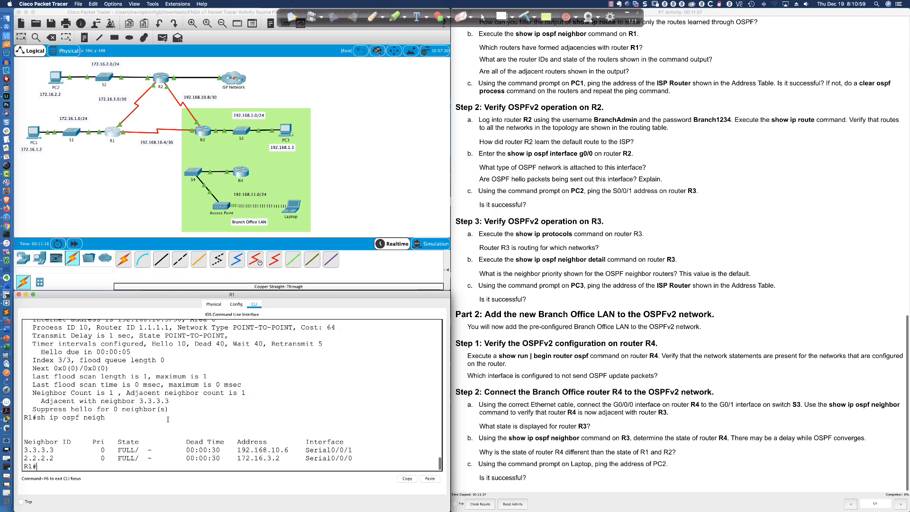
pyautogui.doubleClick(103, 450)
pyautogui.moveTo(140, 450); pyautogui.dragTo(159, 450)
pyautogui.hscroll(-1, 153, 178)
pyautogui.scroll(-1, 471, 221)
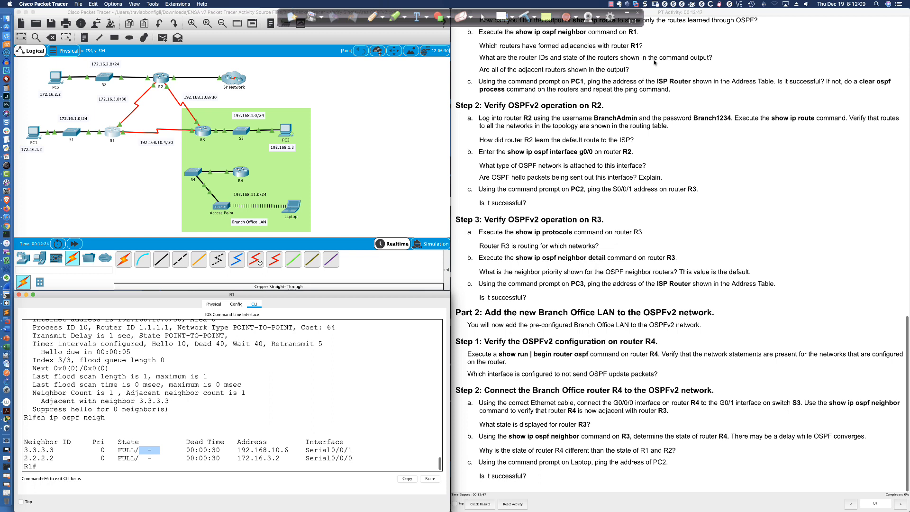
pyautogui.click(38, 449)
pyautogui.tripleClick(45, 457)
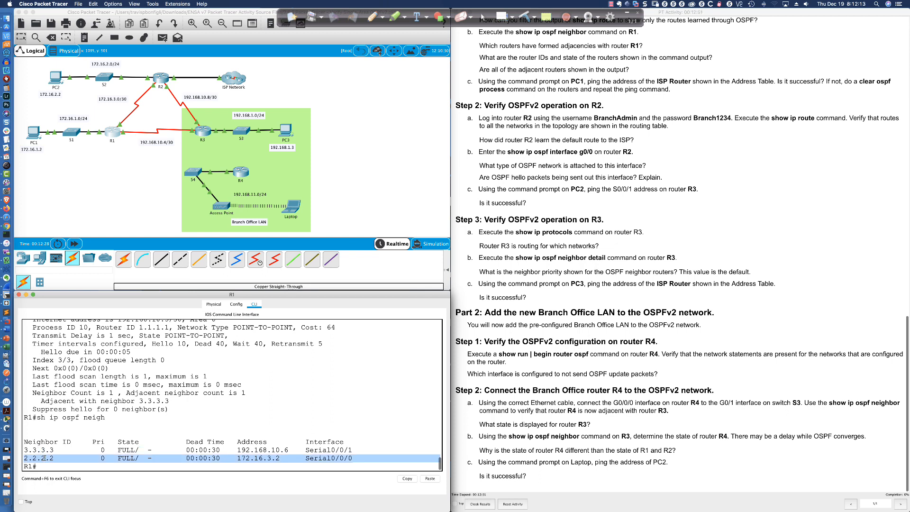
pyautogui.click(66, 453)
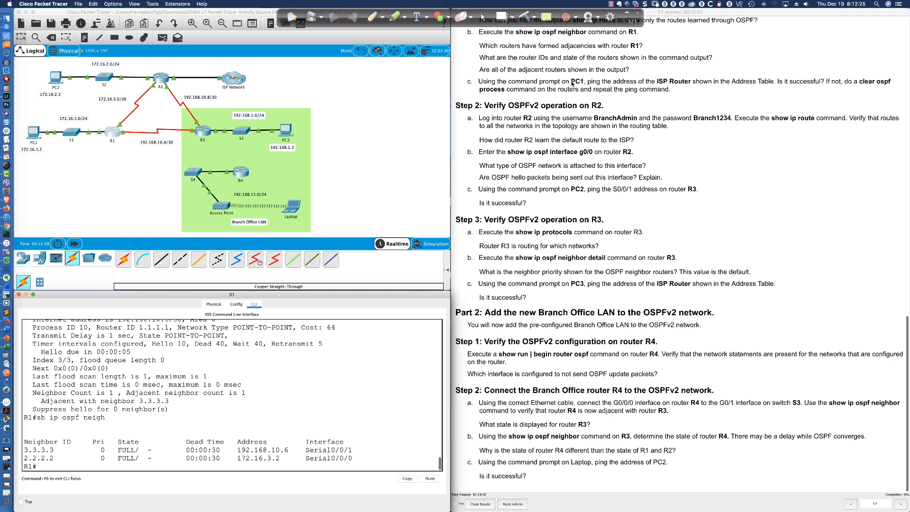
# - Open the command prompt on PC1, with its window placed clear of the instructions
pyautogui.click(27, 135)
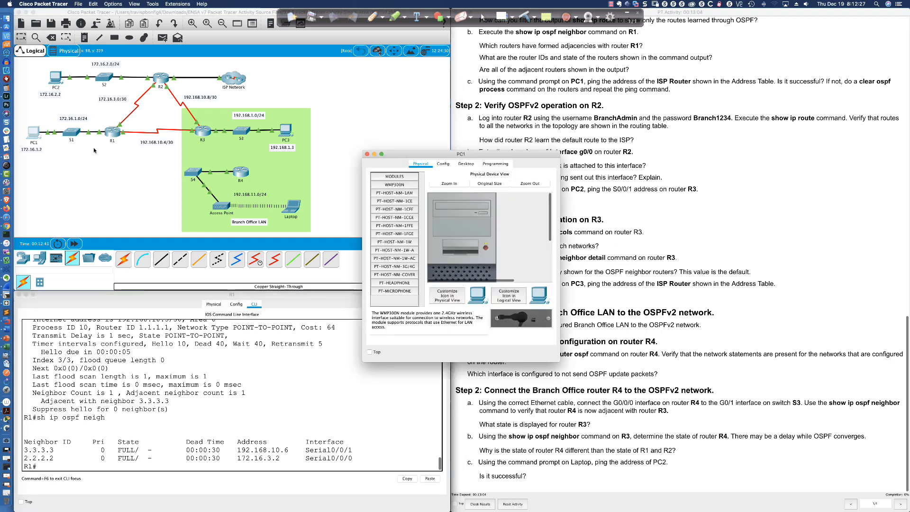
pyautogui.moveTo(446, 152); pyautogui.dragTo(190, 270)
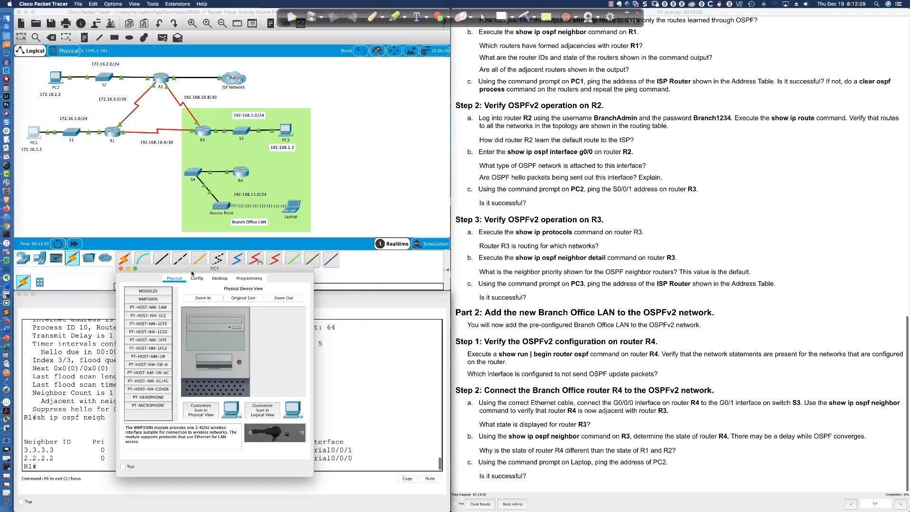
pyautogui.click(219, 278)
pyautogui.click(265, 310)
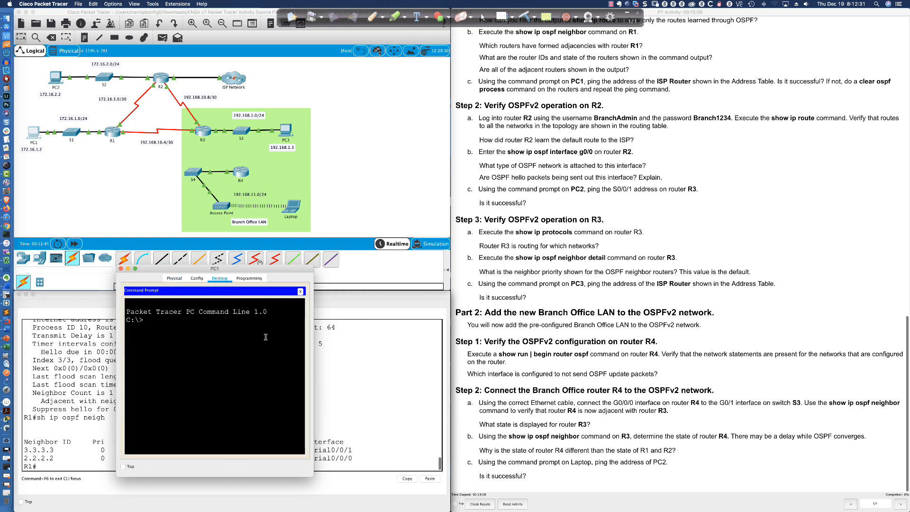
# - Begin a ping command on PC1 and look up the ISP Router's IP address in the activity's Address Table
pyautogui.write('ping')
pyautogui.scroll(5, 523, 111)
pyautogui.scroll(15, 523, 111)
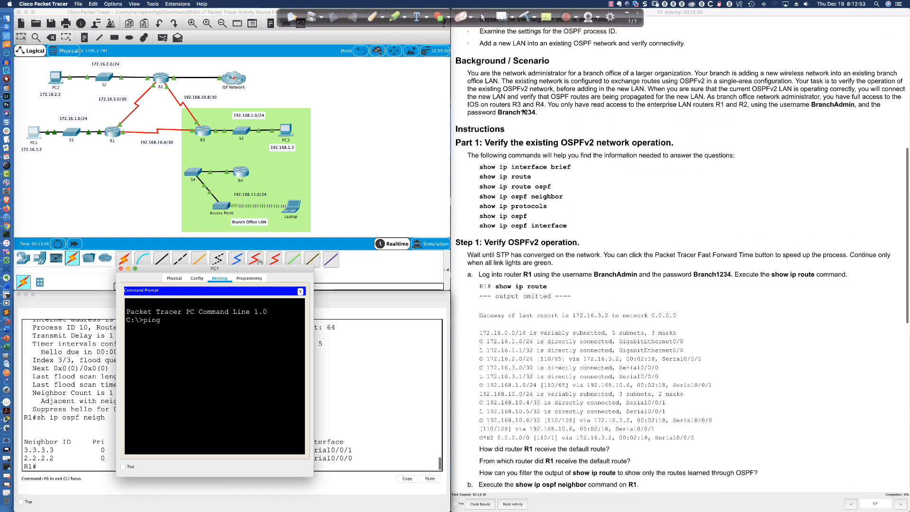
pyautogui.scroll(4, 523, 111)
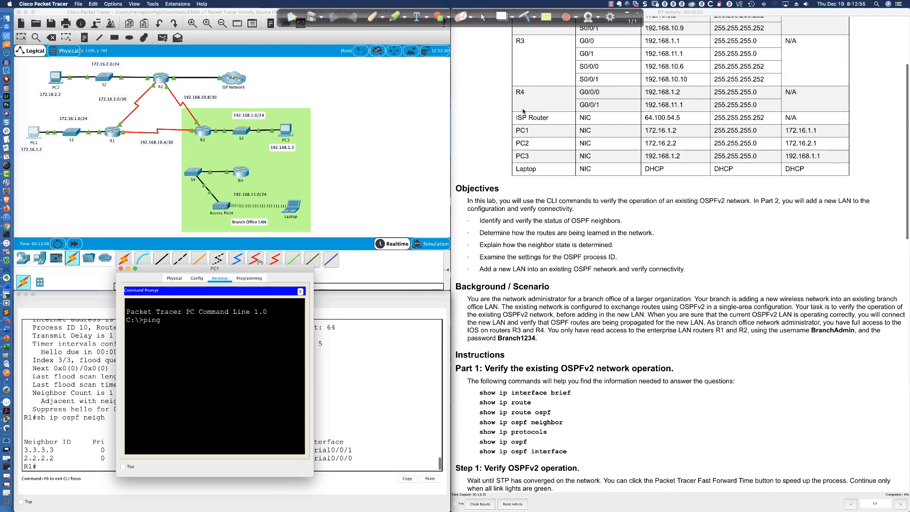
pyautogui.scroll(-1, 523, 111)
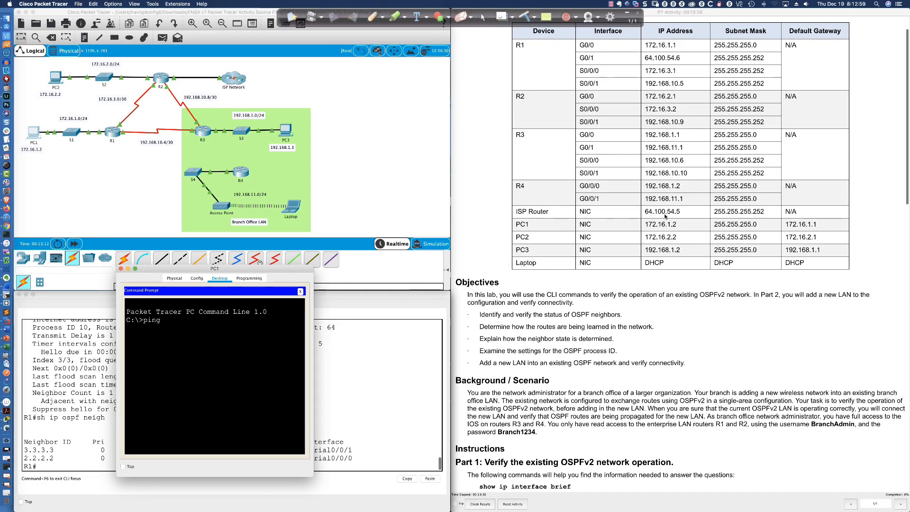
pyautogui.scroll(-3, 557, 208)
pyautogui.scroll(-20, 558, 208)
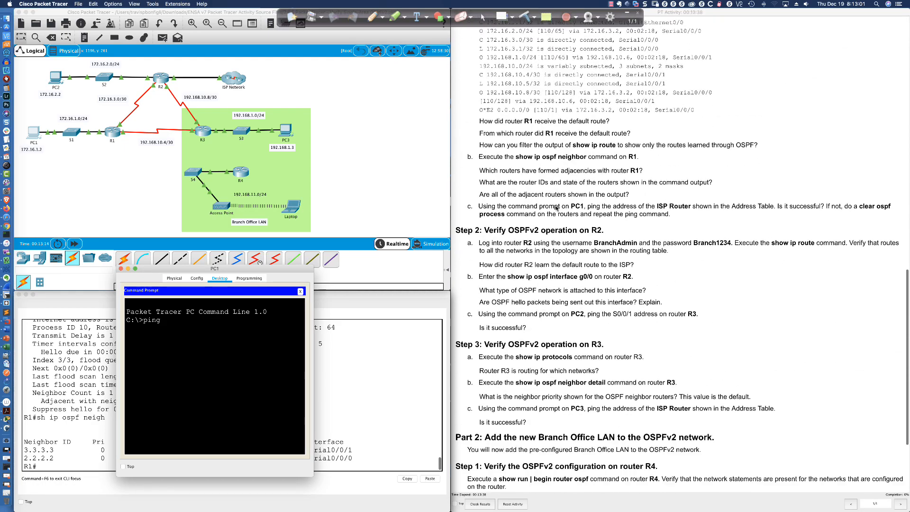
pyautogui.scroll(1, 556, 209)
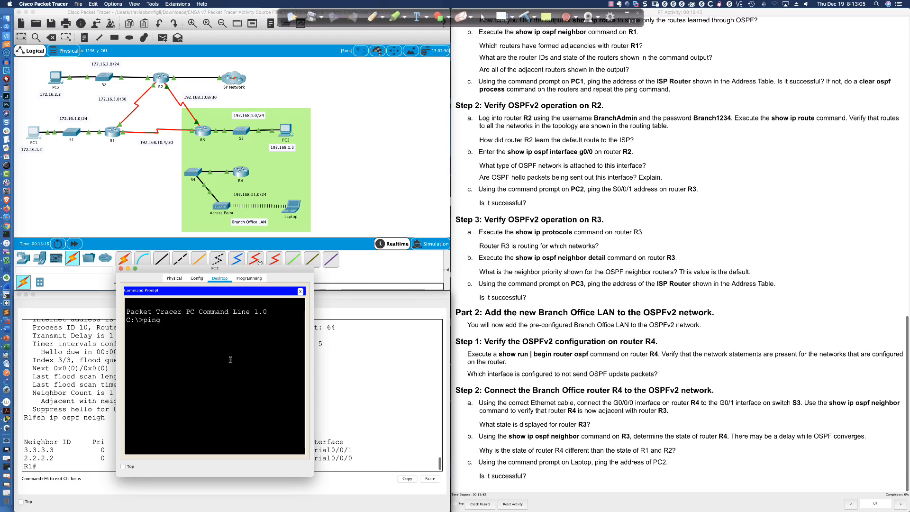
# - Ping the ISP Router at 64.100.54.5 from PC1, correcting the missing space in the command
pyautogui.write('64.100.54.5')
pyautogui.press('Return')
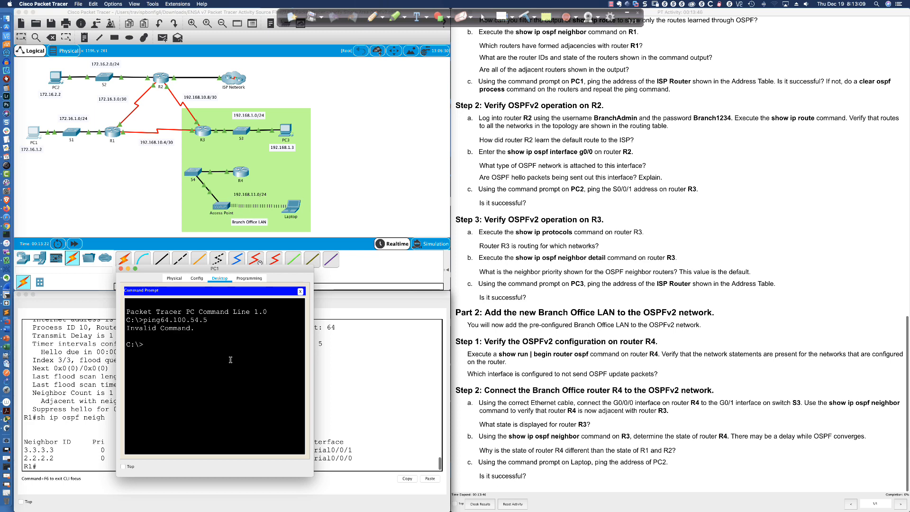
pyautogui.press('Up')
pyautogui.press('Left')
pyautogui.press('Left')
pyautogui.press('Left')
pyautogui.press('Left')
pyautogui.press('Return')
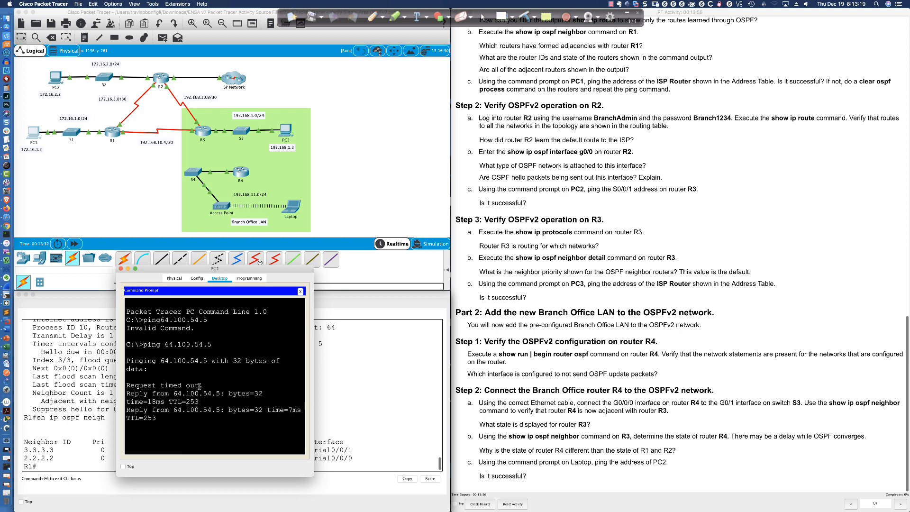
# - Widen PC1's window and review the target address, timeout and replies in the ping output
pyautogui.moveTo(202, 386); pyautogui.dragTo(149, 384)
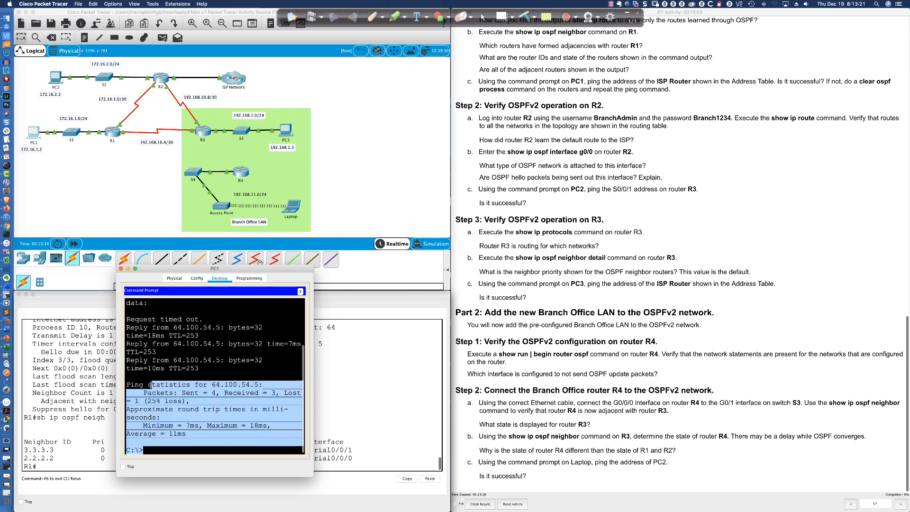
pyautogui.click(150, 385)
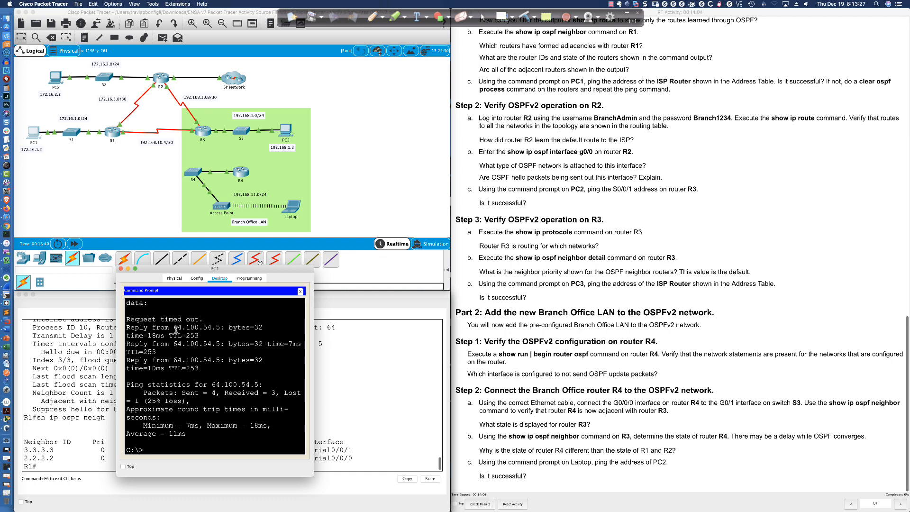
pyautogui.moveTo(313, 364); pyautogui.dragTo(455, 358)
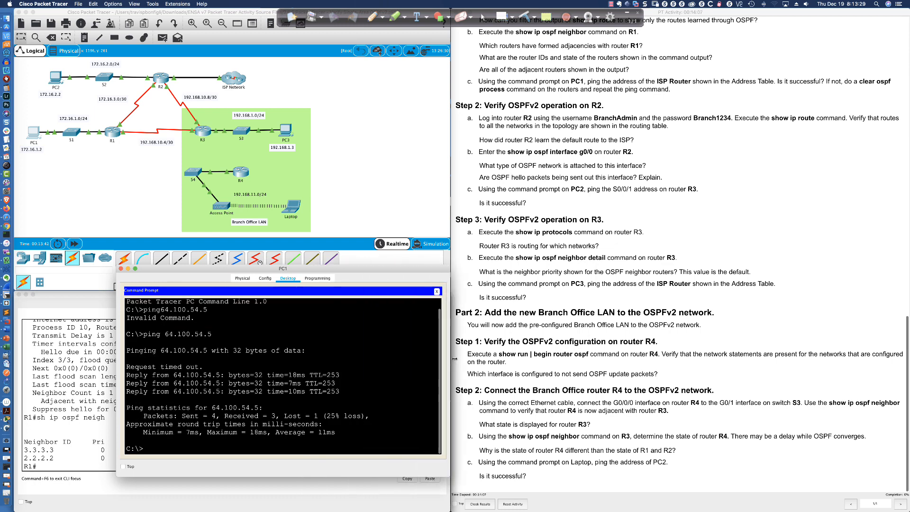
pyautogui.moveTo(212, 334); pyautogui.dragTo(164, 335)
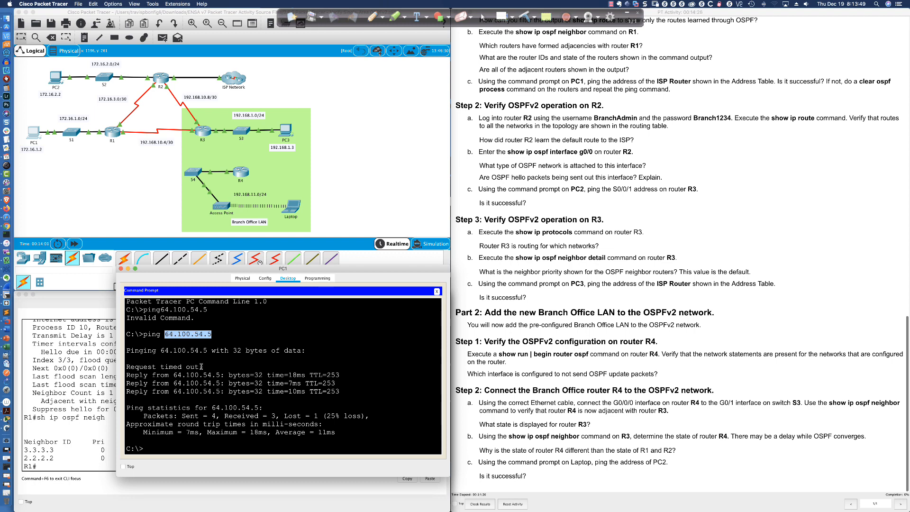
pyautogui.moveTo(202, 367); pyautogui.dragTo(342, 378)
pyautogui.click(160, 380)
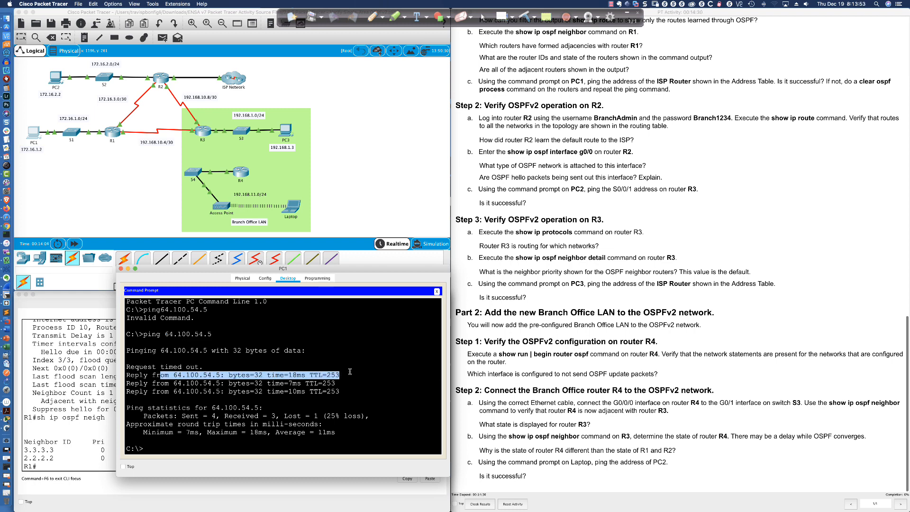
pyautogui.scroll(1, 350, 371)
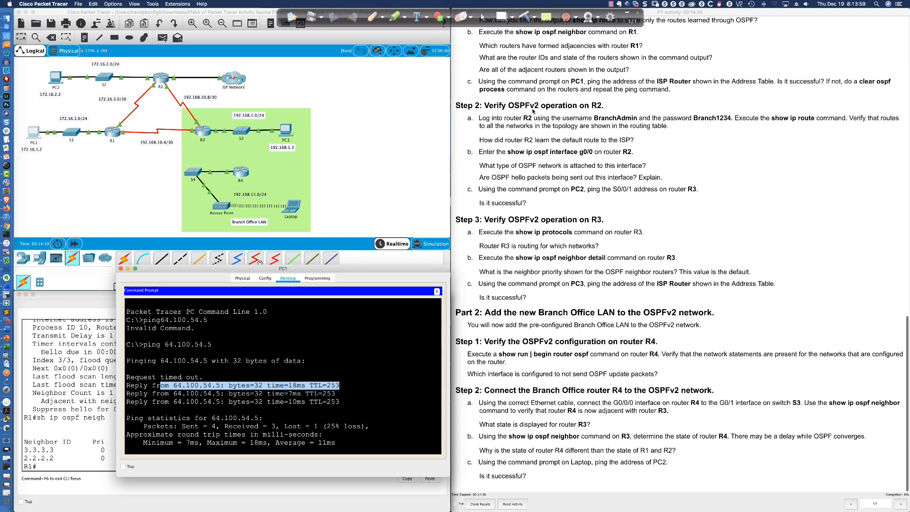
# - Return to router R2's command line and try to display its running configuration with sh run
pyautogui.click(161, 82)
pyautogui.click(160, 81)
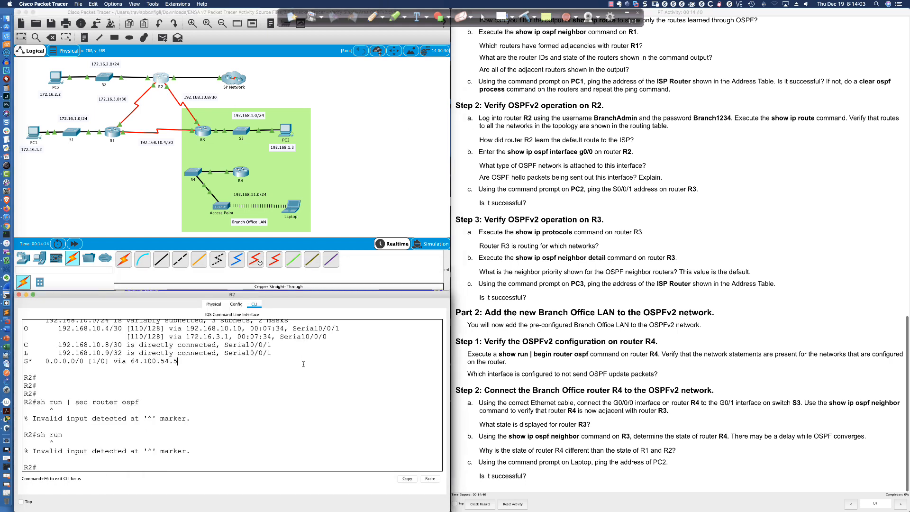
pyautogui.press('Return')
pyautogui.press('Return')
pyautogui.press('Return')
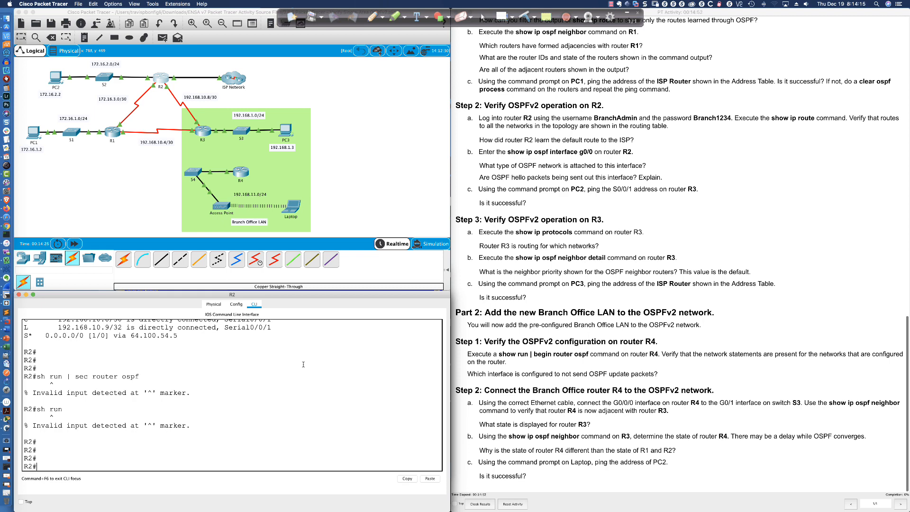
pyautogui.write('sh run')
pyautogui.press('Return')
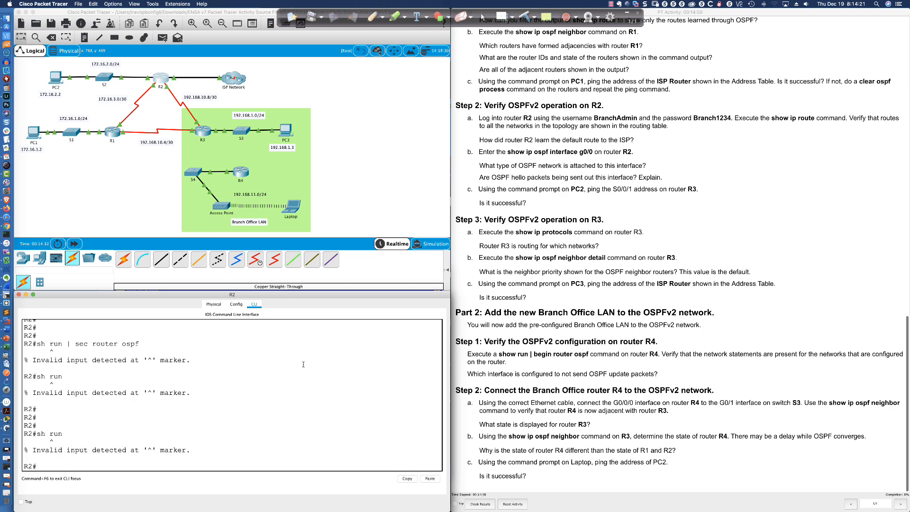
# - Run sh ip route on R2 and examine the default route entry in the routing table
pyautogui.press('Return')
pyautogui.press('Return')
pyautogui.press('Return')
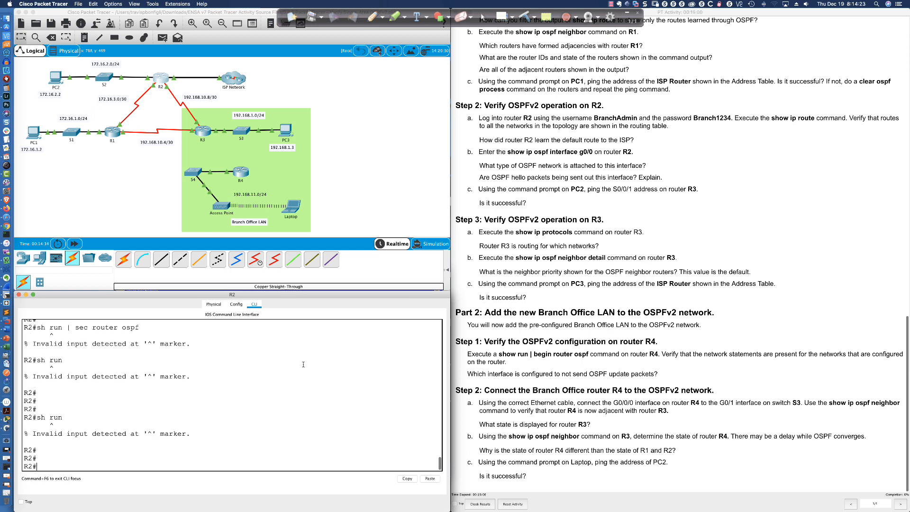
pyautogui.write('sh ip route')
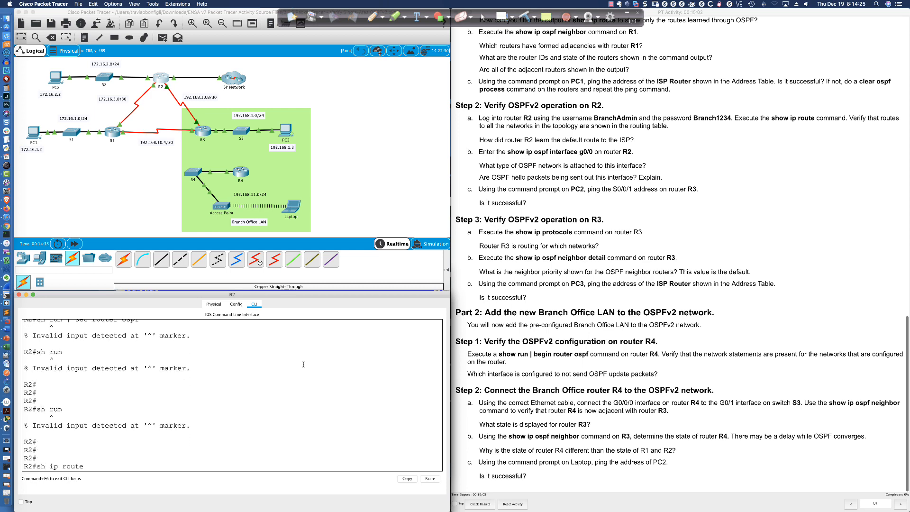
pyautogui.press('Return')
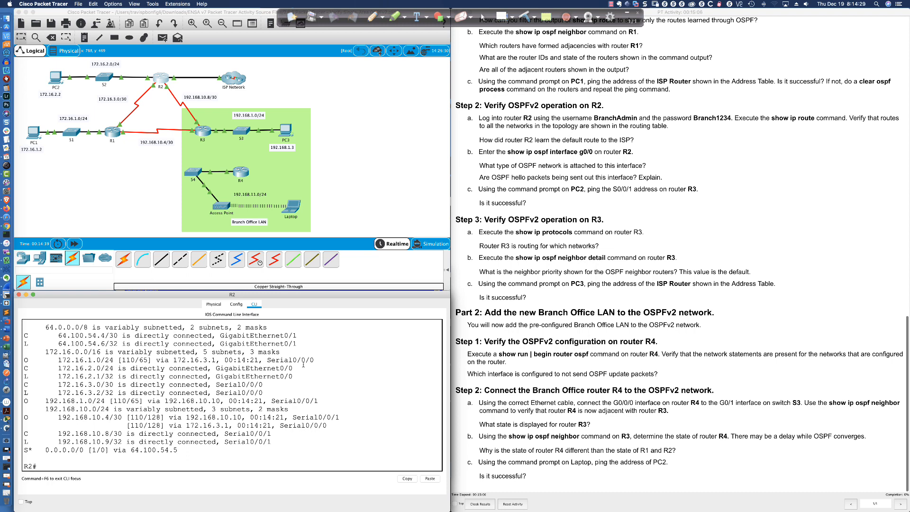
pyautogui.moveTo(178, 449); pyautogui.dragTo(28, 450)
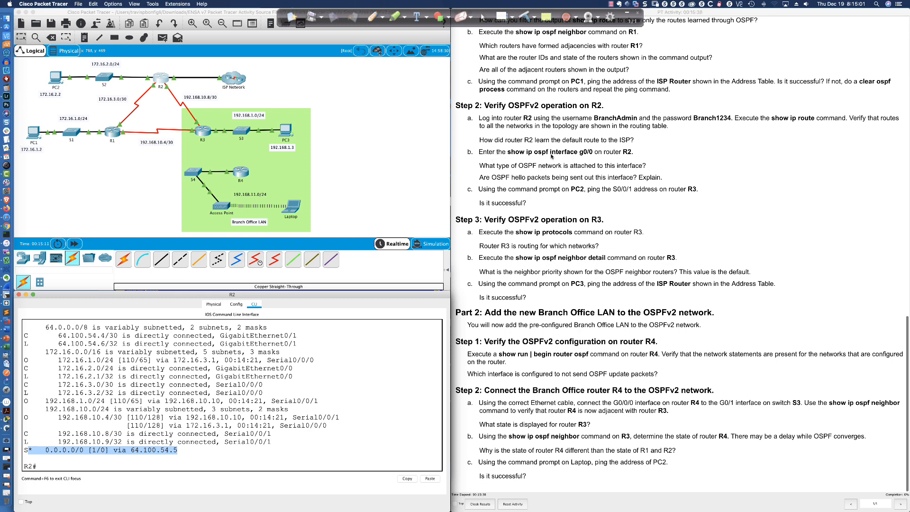
# - Run sh ip ospf int gi0/0 on R2 and examine the network type and the hello status of the interface
pyautogui.click(382, 357)
pyautogui.write('s')
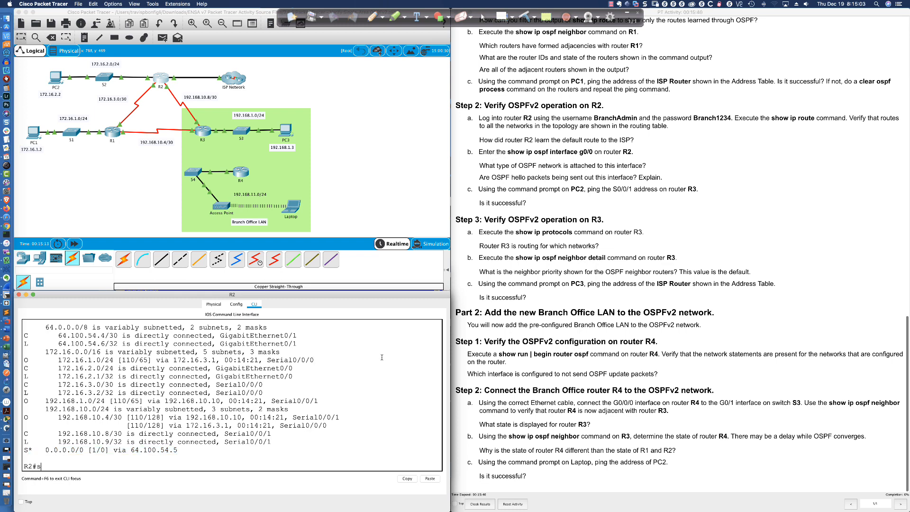
pyautogui.write('h ip ospf int gi0/0')
pyautogui.press('Return')
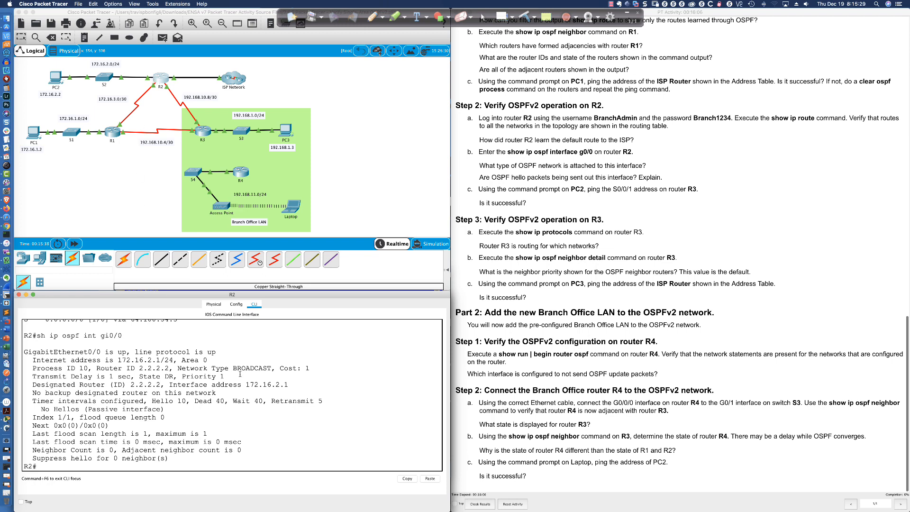
pyautogui.moveTo(229, 369); pyautogui.dragTo(276, 368)
pyautogui.click(114, 409)
pyautogui.moveTo(41, 409); pyautogui.dragTo(165, 409)
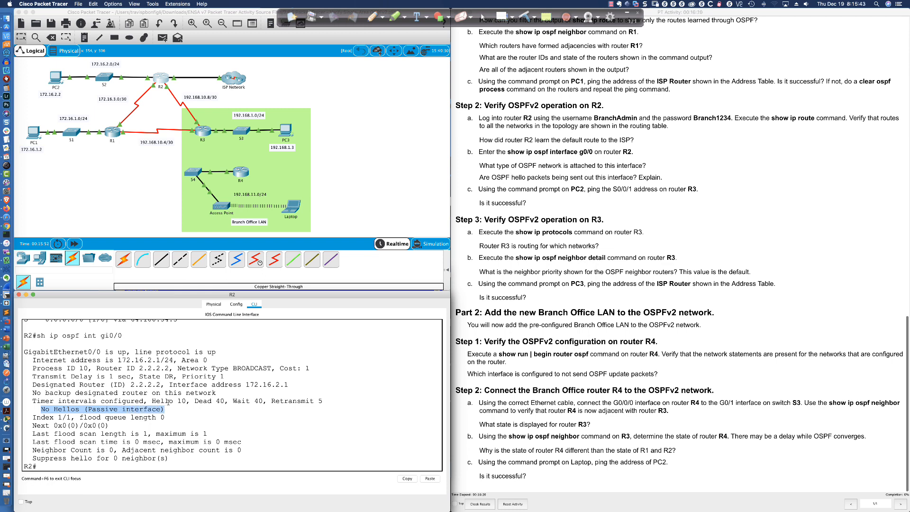
# - Draw red pen arrows on the topology from routers R2, R1, R3 and R4 toward their LAN switches
pyautogui.click(374, 17)
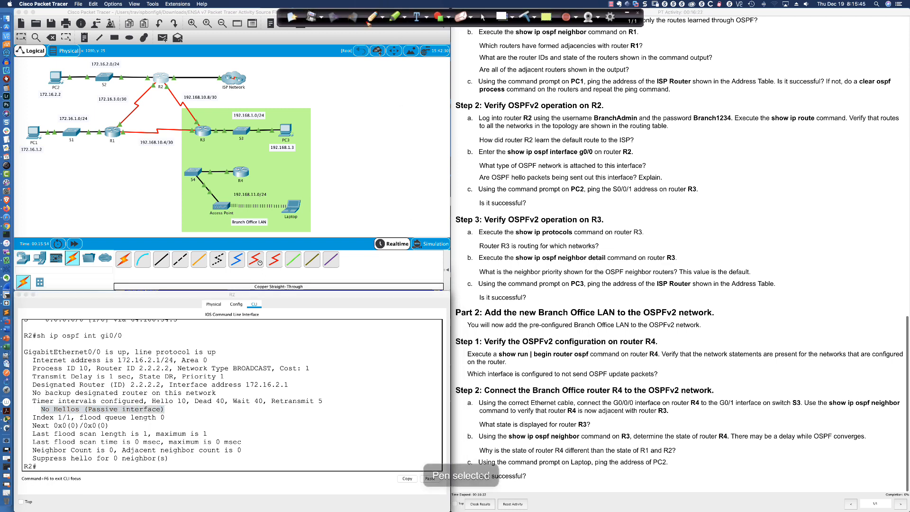
pyautogui.moveTo(148, 70)
pyautogui.mouseDown()
pyautogui.moveTo(127, 66)
pyautogui.moveTo(152, 77)
pyautogui.mouseUp()
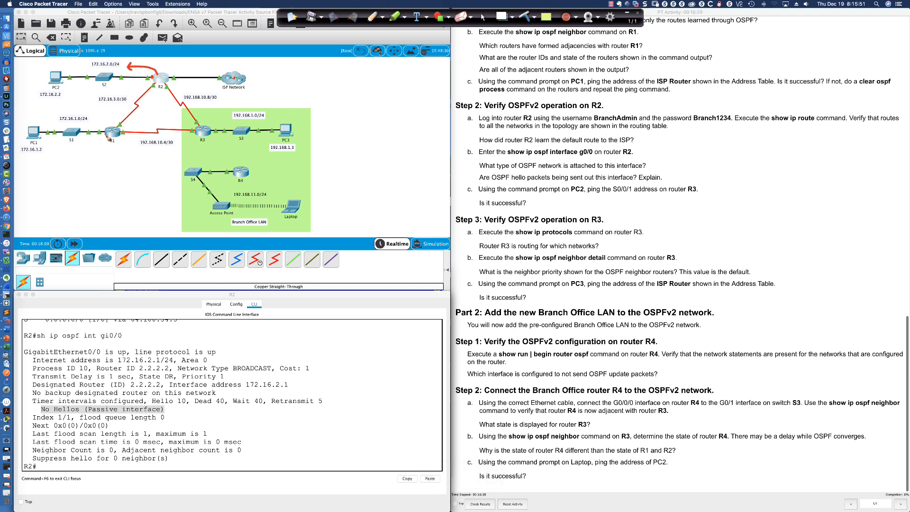
pyautogui.moveTo(114, 137); pyautogui.dragTo(76, 158)
pyautogui.click(104, 131)
pyautogui.moveTo(213, 129); pyautogui.dragTo(237, 127)
pyautogui.click(234, 171)
pyautogui.moveTo(235, 171)
pyautogui.mouseDown()
pyautogui.moveTo(215, 160)
pyautogui.moveTo(214, 169)
pyautogui.mouseUp()
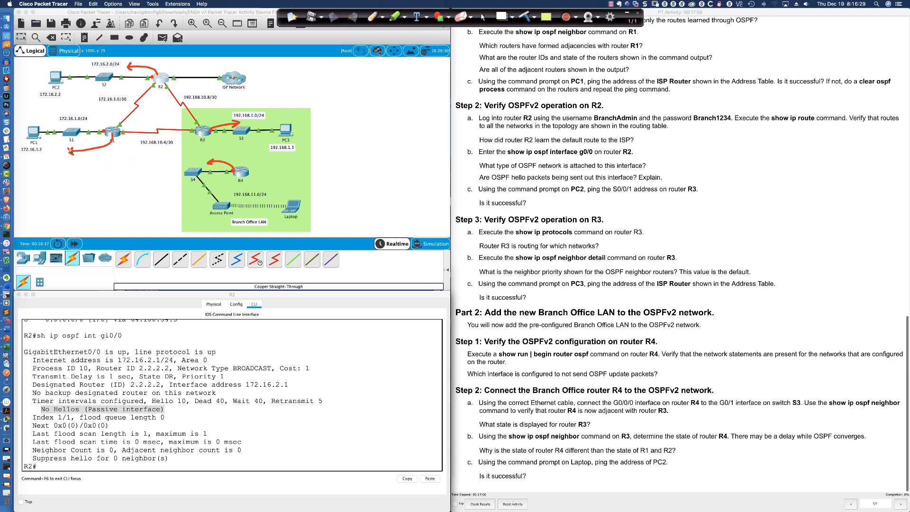
# - Circle PC1 and PC2 and sketch the traffic near them with the pen, clear all annotations and return to the normal pointer
pyautogui.moveTo(33, 122)
pyautogui.mouseDown()
pyautogui.moveTo(23, 142)
pyautogui.moveTo(23, 118)
pyautogui.mouseUp()
pyautogui.moveTo(58, 65)
pyautogui.mouseDown()
pyautogui.moveTo(92, 96)
pyautogui.moveTo(78, 109)
pyautogui.moveTo(94, 100)
pyautogui.moveTo(89, 95)
pyautogui.mouseUp()
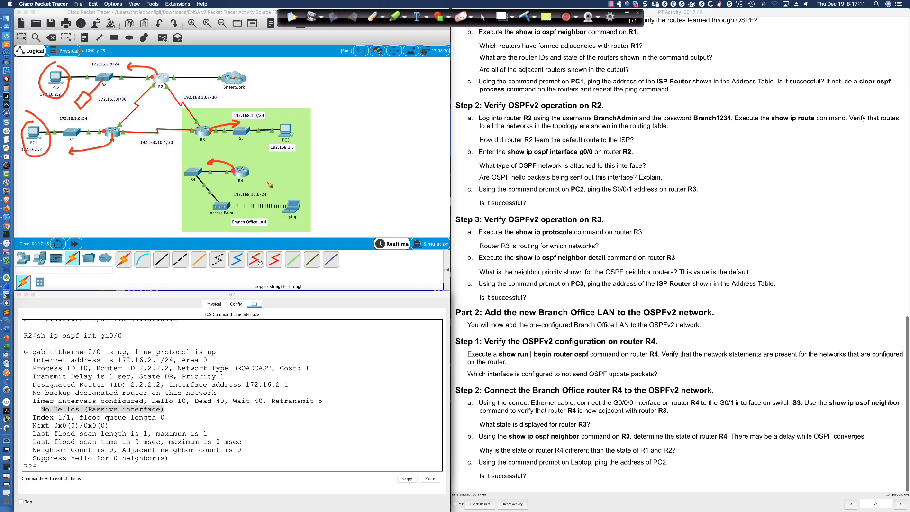
pyautogui.moveTo(28, 164); pyautogui.dragTo(52, 167)
pyautogui.moveTo(44, 172)
pyautogui.mouseDown()
pyautogui.moveTo(116, 156)
pyautogui.moveTo(109, 155)
pyautogui.mouseUp()
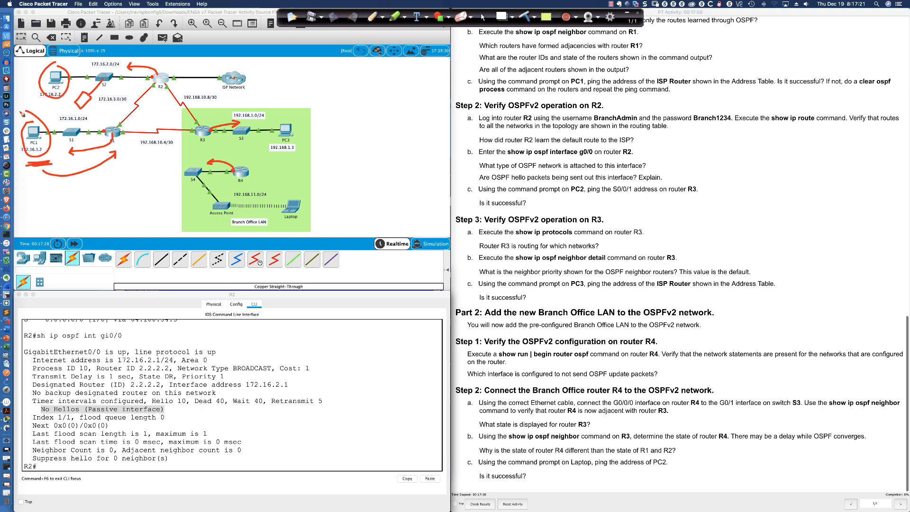
pyautogui.moveTo(23, 113); pyautogui.dragTo(27, 79)
pyautogui.click(527, 18)
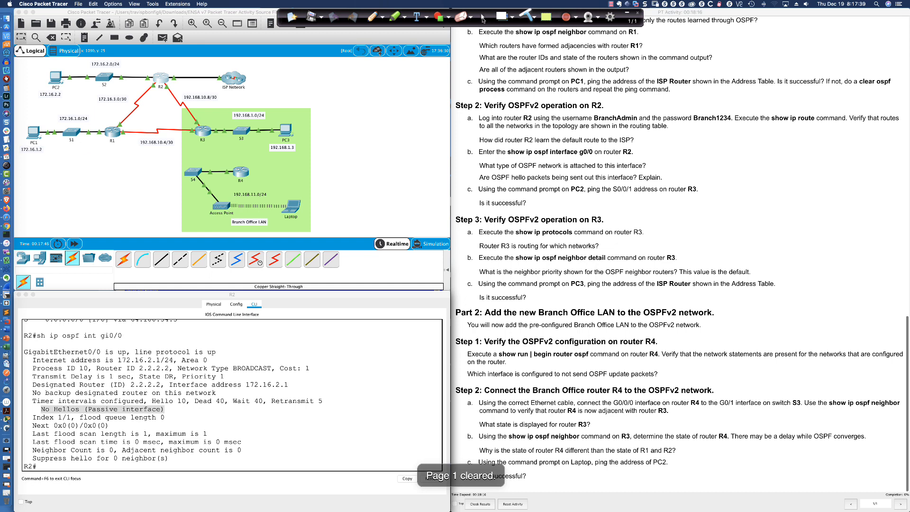
pyautogui.click(483, 18)
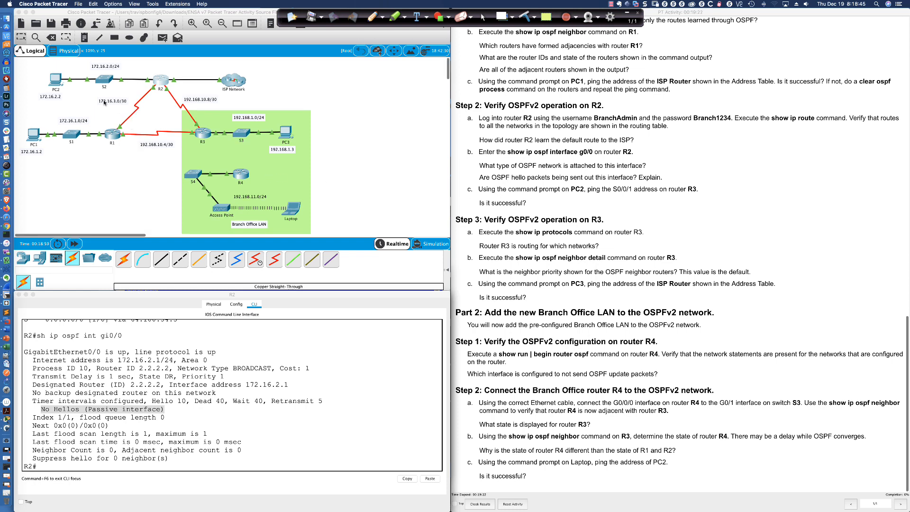
# - Open the command prompt on PC2, with its window moved clear of the instructions and widened
pyautogui.click(55, 79)
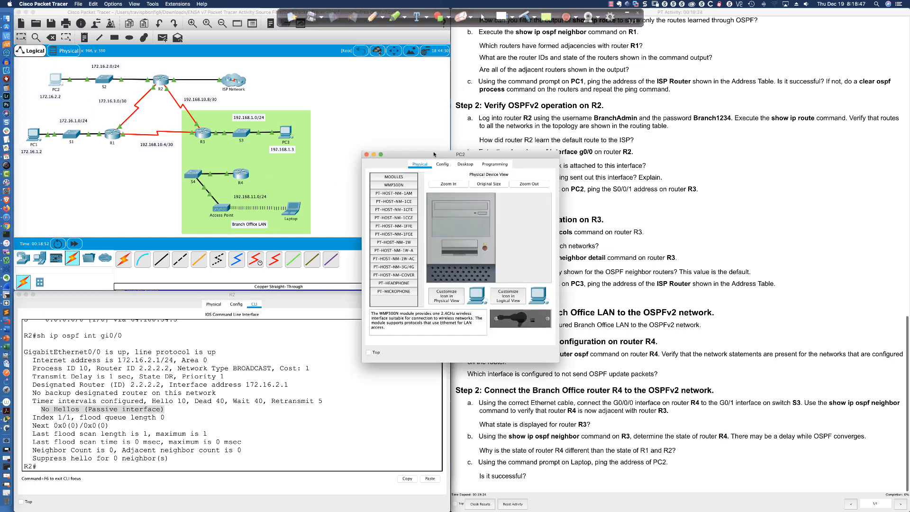
pyautogui.moveTo(463, 168); pyautogui.dragTo(206, 276)
pyautogui.click(207, 273)
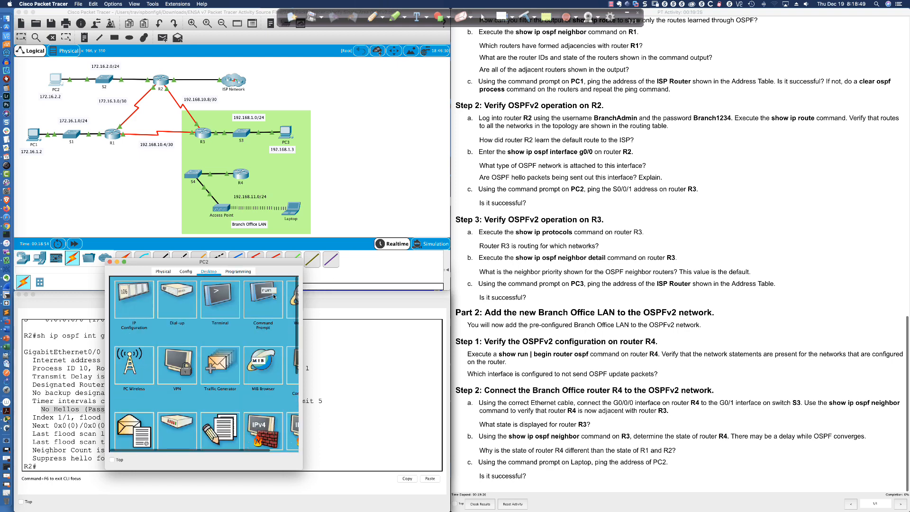
pyautogui.click(263, 299)
pyautogui.moveTo(303, 297); pyautogui.dragTo(431, 297)
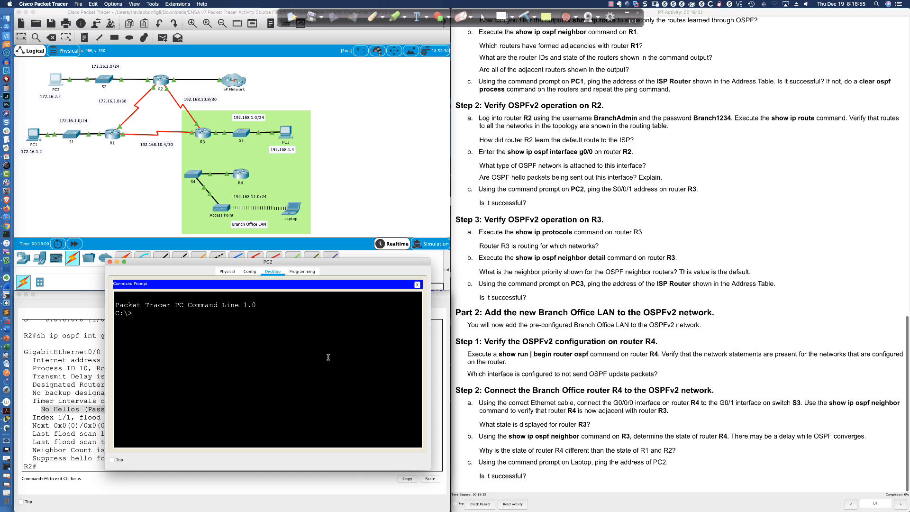
# - Look up the S0/0/1 address of router R3 in the activity's Address Table
pyautogui.press('Return')
pyautogui.press('Return')
pyautogui.press('Return')
pyautogui.scroll(10, 577, 230)
pyautogui.scroll(8, 577, 230)
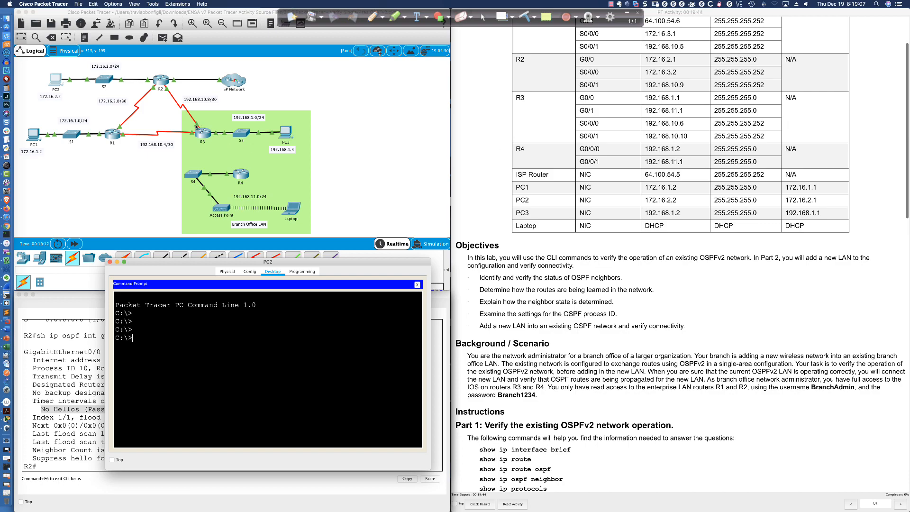
pyautogui.scroll(-10, 560, 135)
pyautogui.scroll(-8, 560, 134)
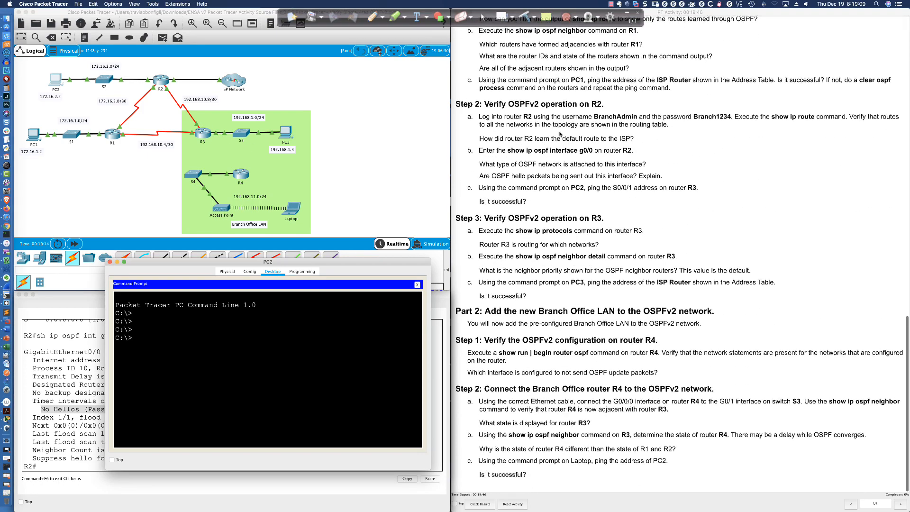
# - Ping R3's S0/0/1 address 192.168.10.10 from PC2 and review the related question in the instructions
pyautogui.write('pi')
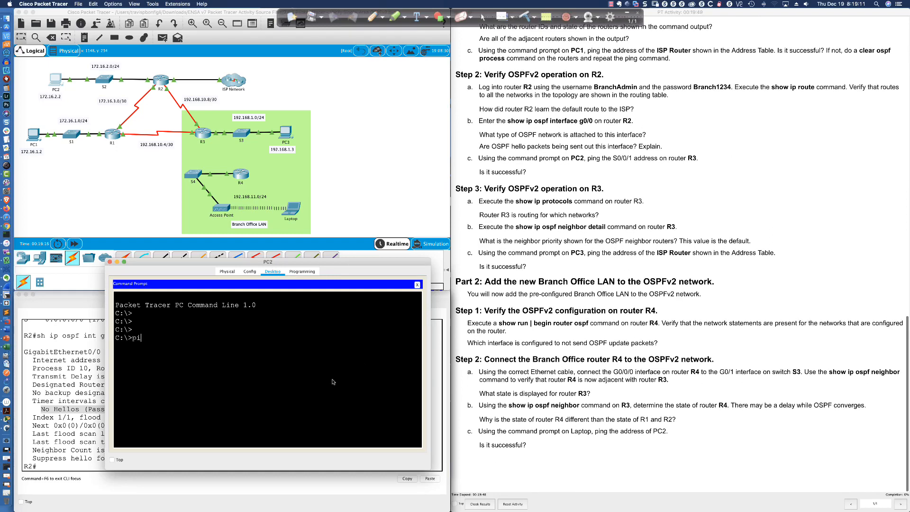
pyautogui.write('ng 192.168.10.10')
pyautogui.press('Return')
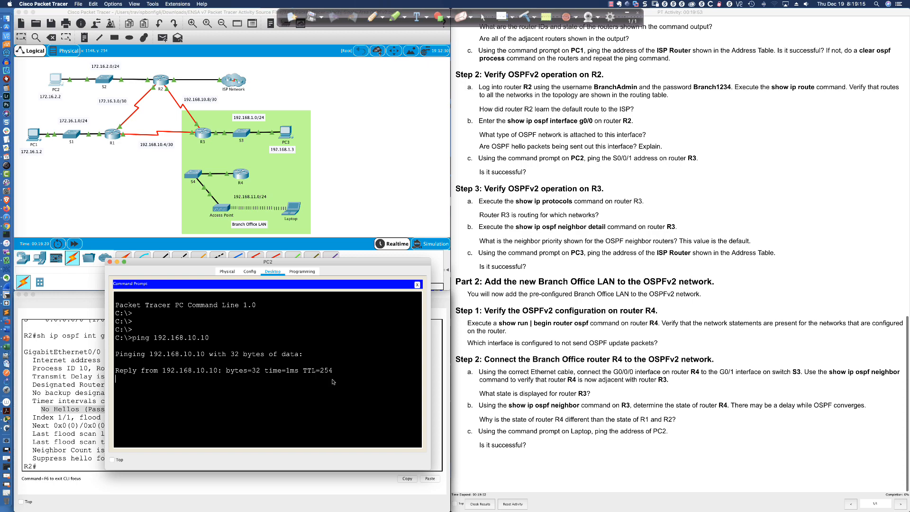
pyautogui.scroll(-1, 507, 211)
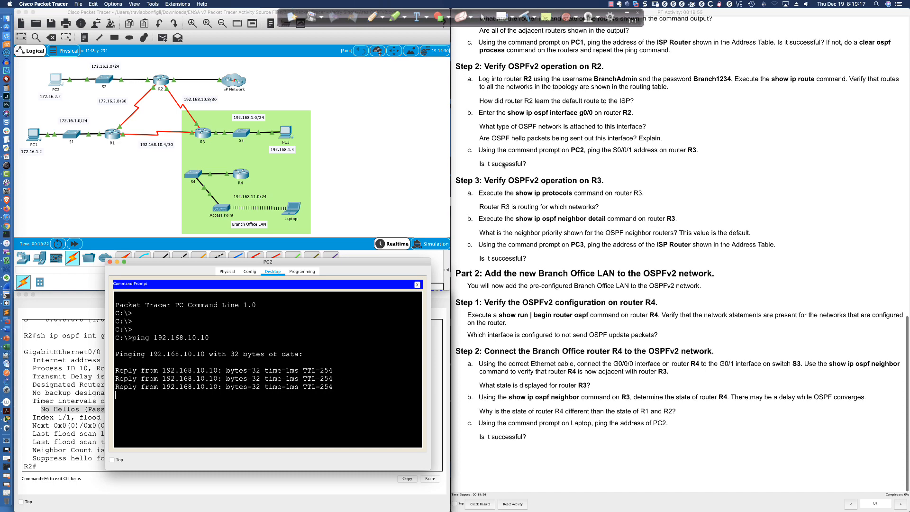
pyautogui.scroll(3, 504, 206)
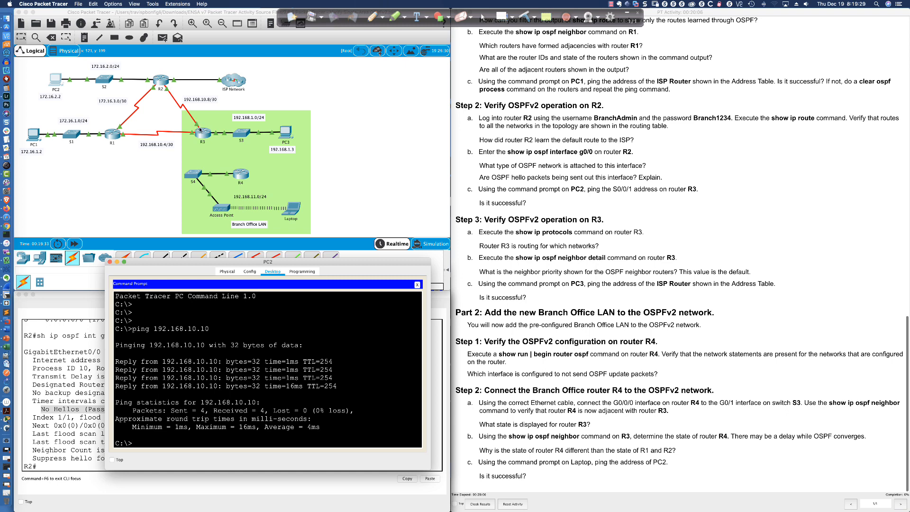
pyautogui.scroll(-1, 482, 216)
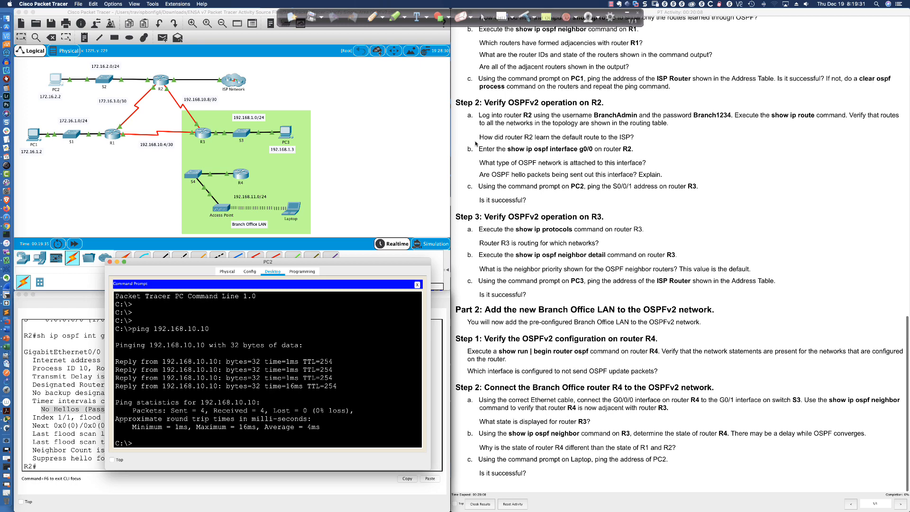
pyautogui.scroll(1, 483, 217)
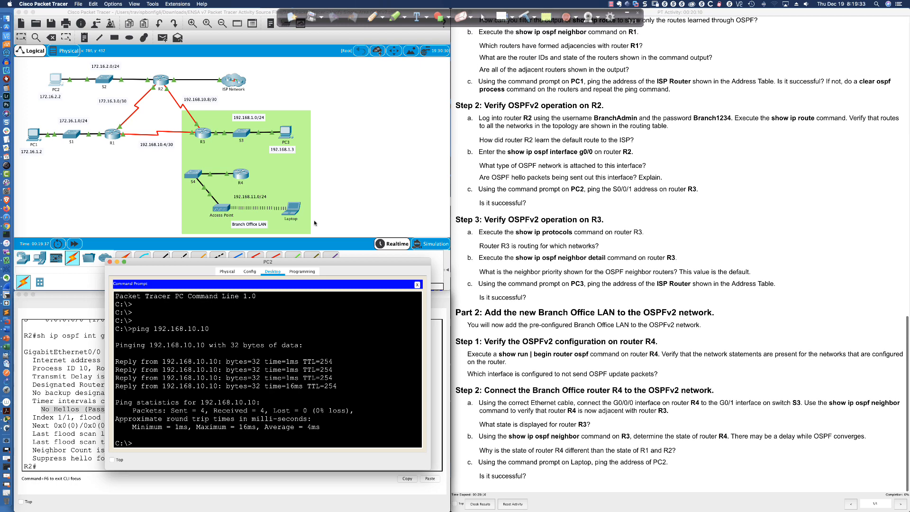
# - Open router R3's command line and enter privileged EXEC mode
pyautogui.click(199, 130)
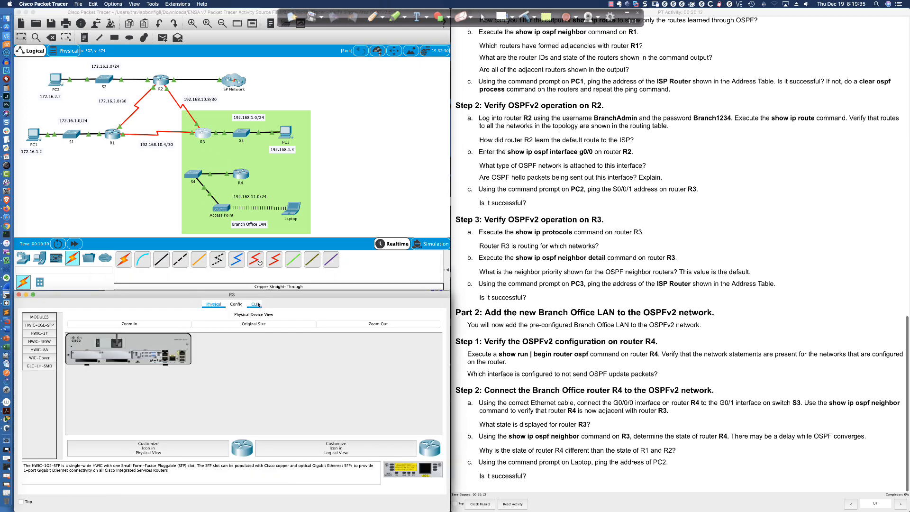
pyautogui.click(253, 306)
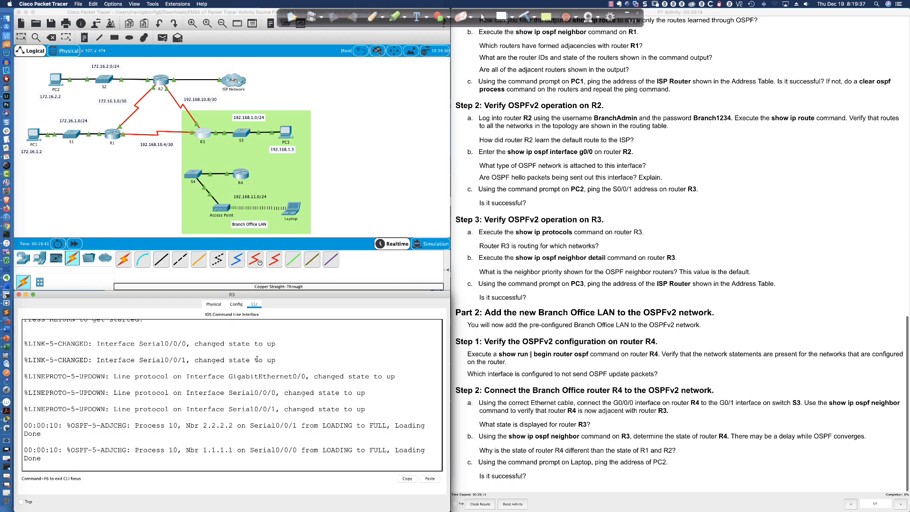
pyautogui.press('Return')
pyautogui.press('Return')
pyautogui.press('Return')
pyautogui.write('en')
pyautogui.press('Return')
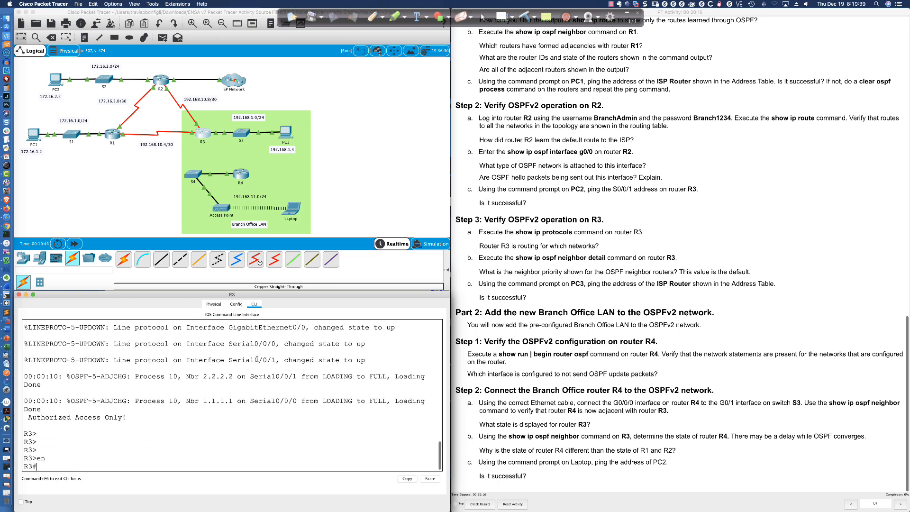
# - Run sh ip protocols on R3 and examine the networks it is routing for
pyautogui.write('sh ip protocols')
pyautogui.press('Return')
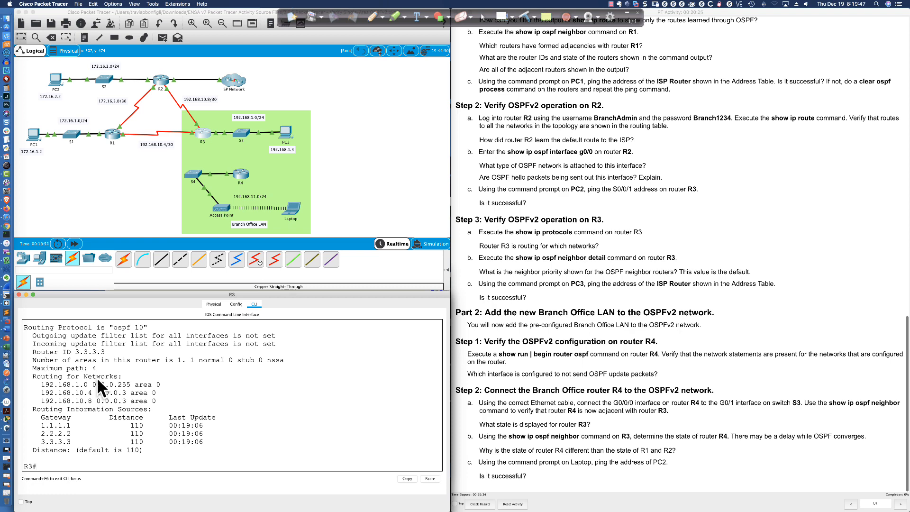
pyautogui.moveTo(40, 384); pyautogui.dragTo(160, 400)
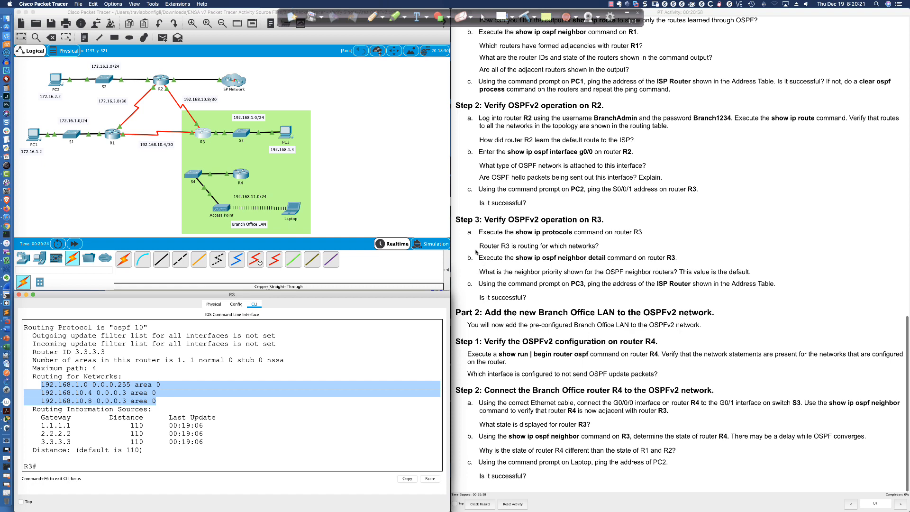
pyautogui.click(313, 402)
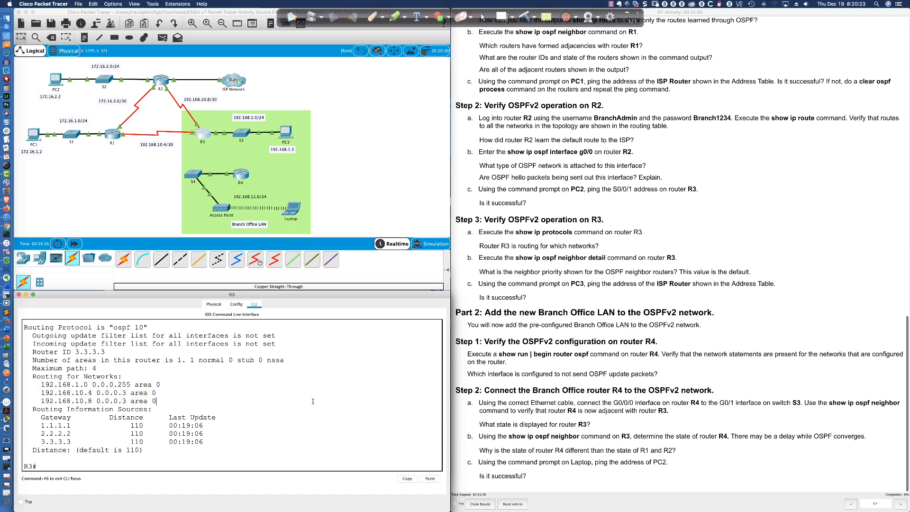
# - Run sh ip ospf neigh det on router R3 to list its OSPF neighbor details
pyautogui.press('Return')
pyautogui.press('Return')
pyautogui.press('Return')
pyautogui.write('sh ip o')
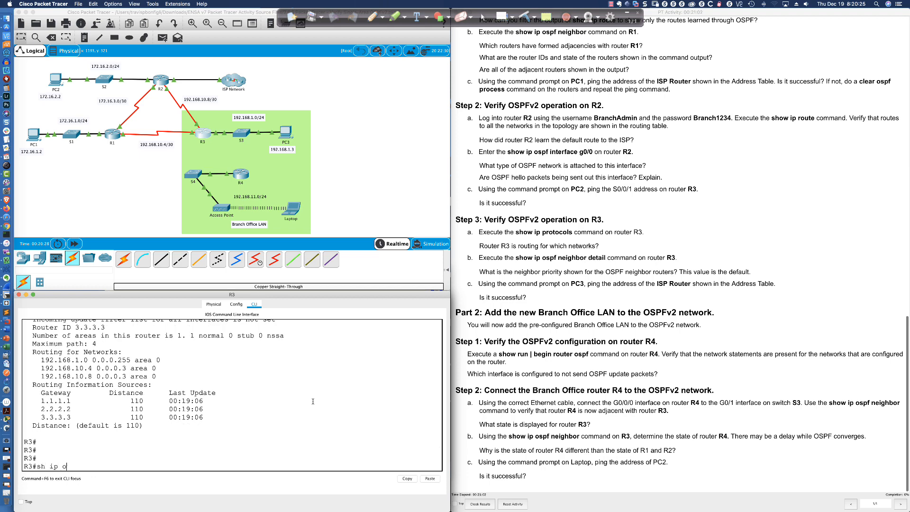
pyautogui.write('psf neigh det')
pyautogui.press('Return')
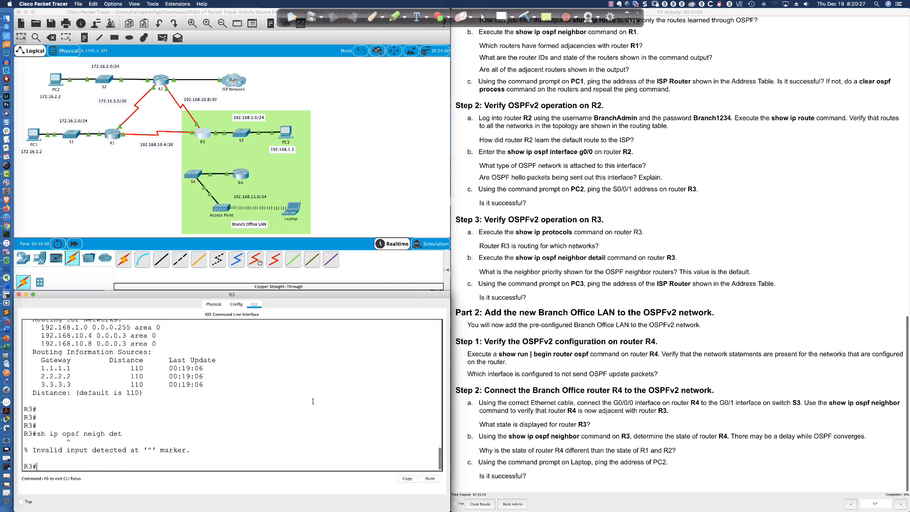
pyautogui.write('sh ip ospf neigh det')
pyautogui.press('Return')
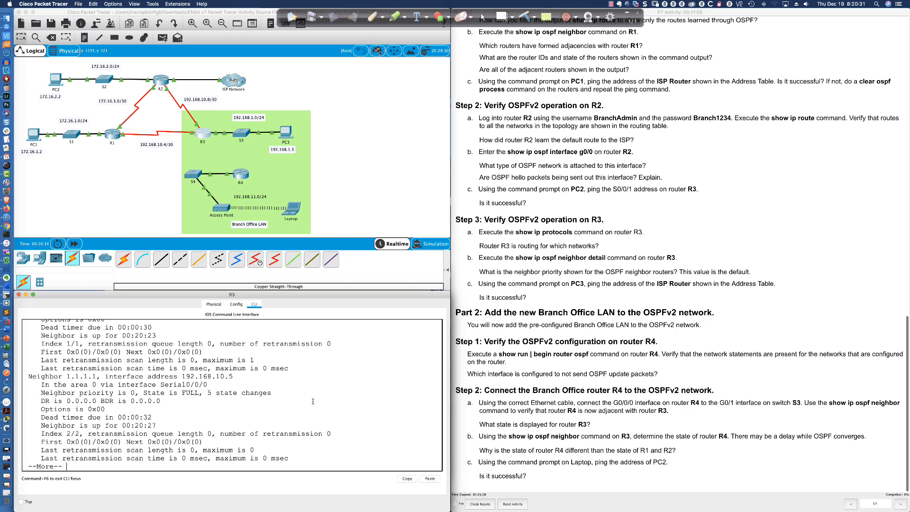
# - Enlarge R3's command-line window and examine the neighbor priority and state in the detailed OSPF output
pyautogui.moveTo(331, 290); pyautogui.dragTo(331, 162)
pyautogui.press('Return')
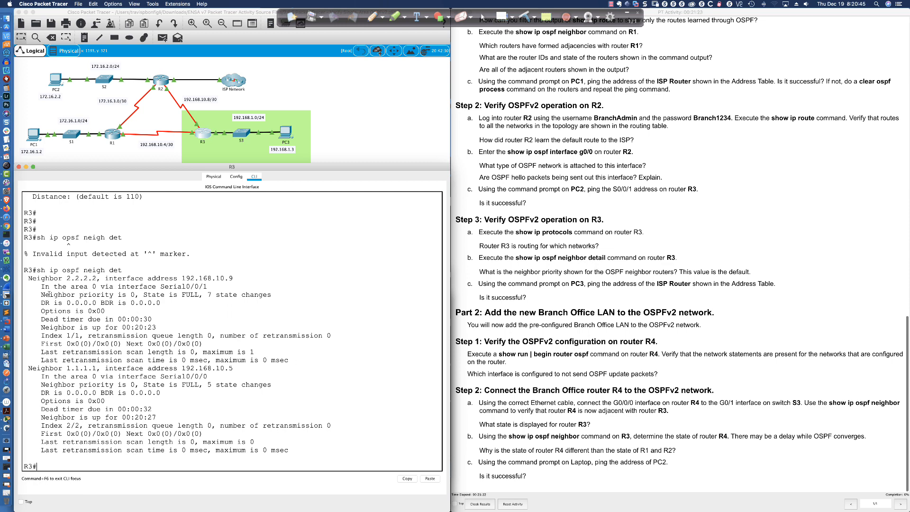
pyautogui.moveTo(41, 295); pyautogui.dragTo(209, 294)
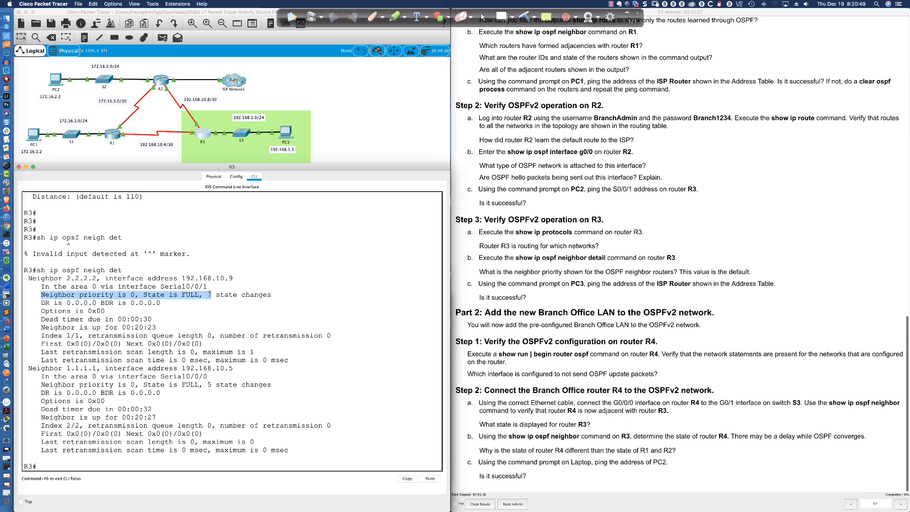
pyautogui.click(378, 366)
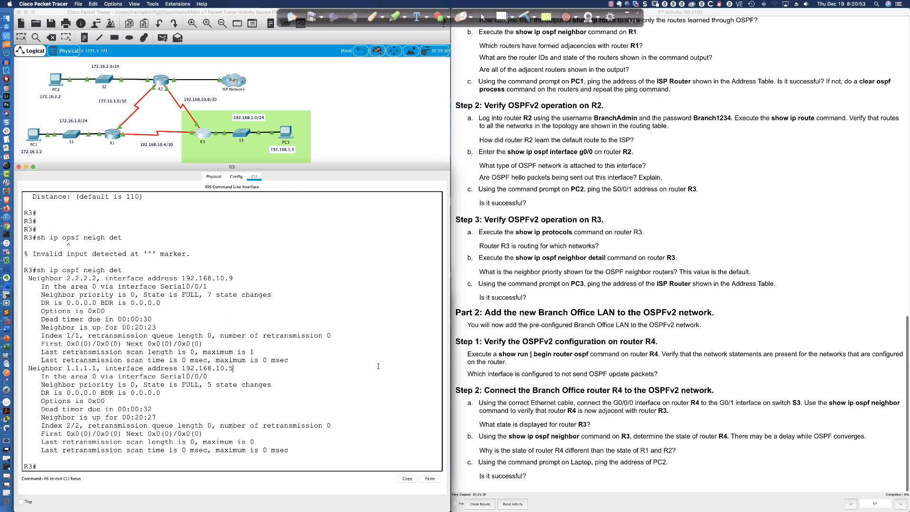
# - Run sh ip ospf neigh on R3 and compare its priority and state information with the detailed output
pyautogui.press('Return')
pyautogui.press('Return')
pyautogui.write('sh ip ospf neigh')
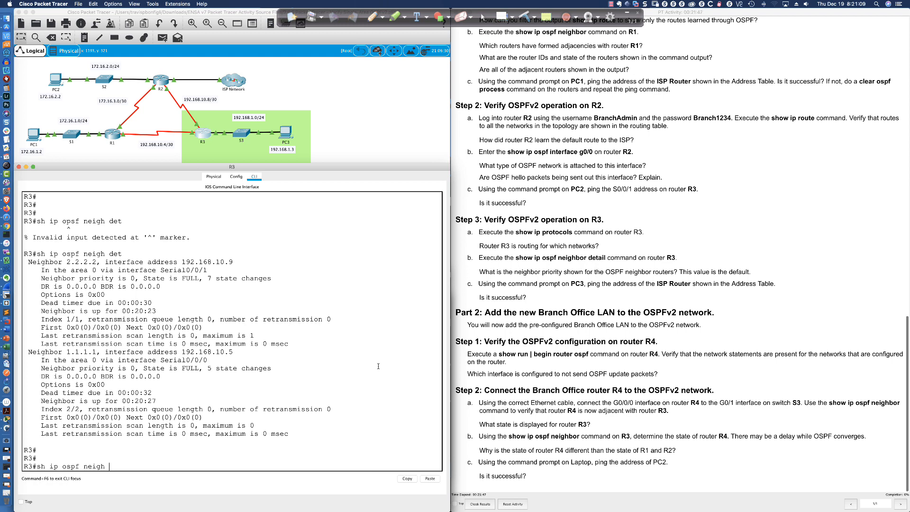
pyautogui.press('Return')
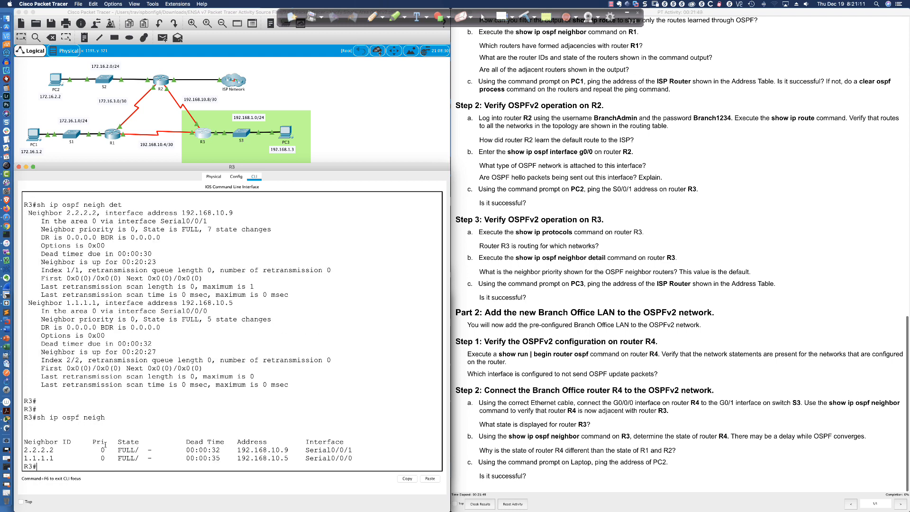
pyautogui.moveTo(105, 445); pyautogui.dragTo(103, 457)
pyautogui.click(104, 457)
pyautogui.moveTo(204, 229); pyautogui.dragTo(273, 230)
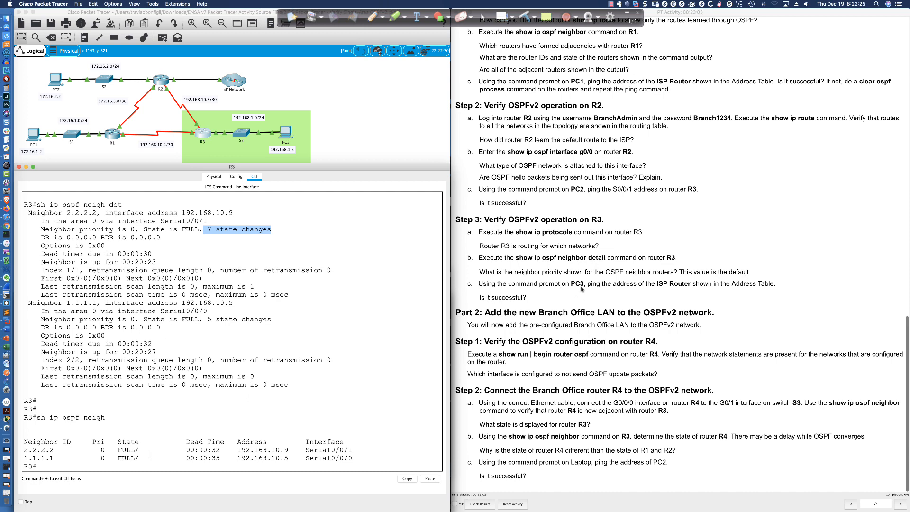
# - Open PC3's command prompt in a widened window placed below the topology
pyautogui.click(285, 133)
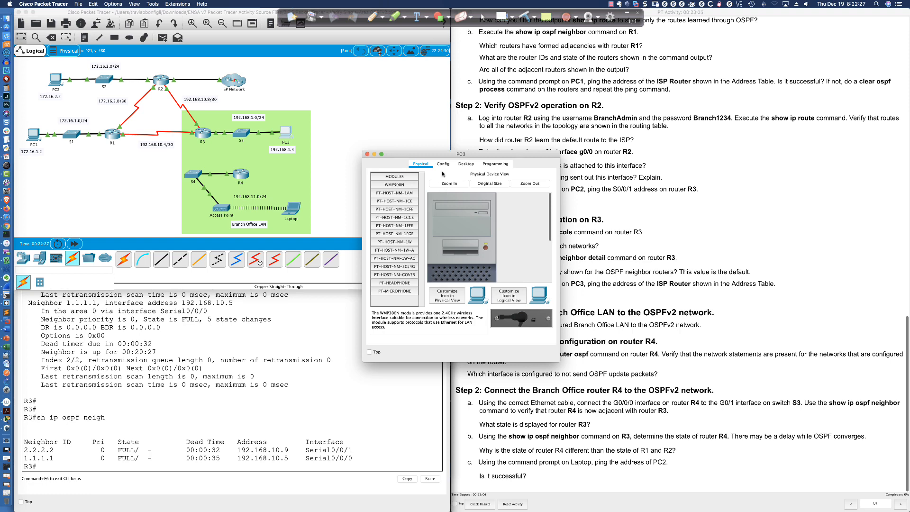
pyautogui.moveTo(455, 154); pyautogui.dragTo(159, 273)
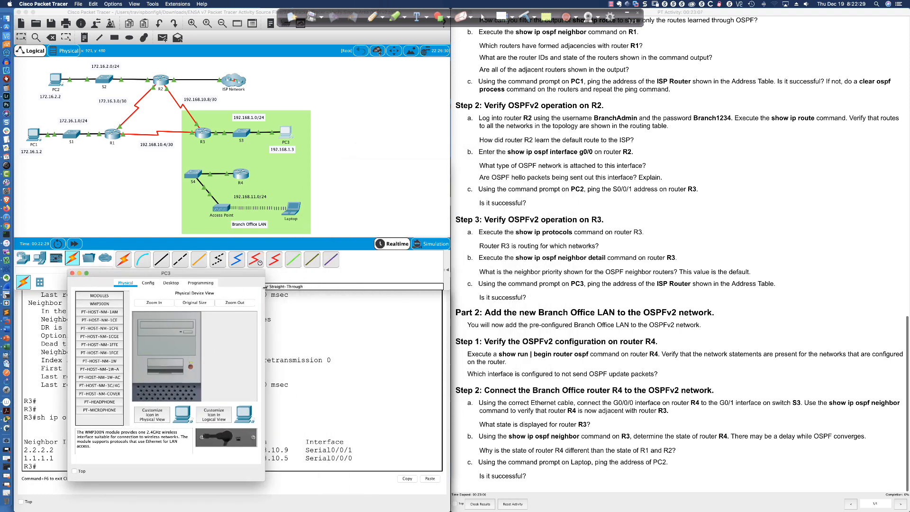
pyautogui.moveTo(265, 295); pyautogui.dragTo(419, 295)
pyautogui.click(247, 283)
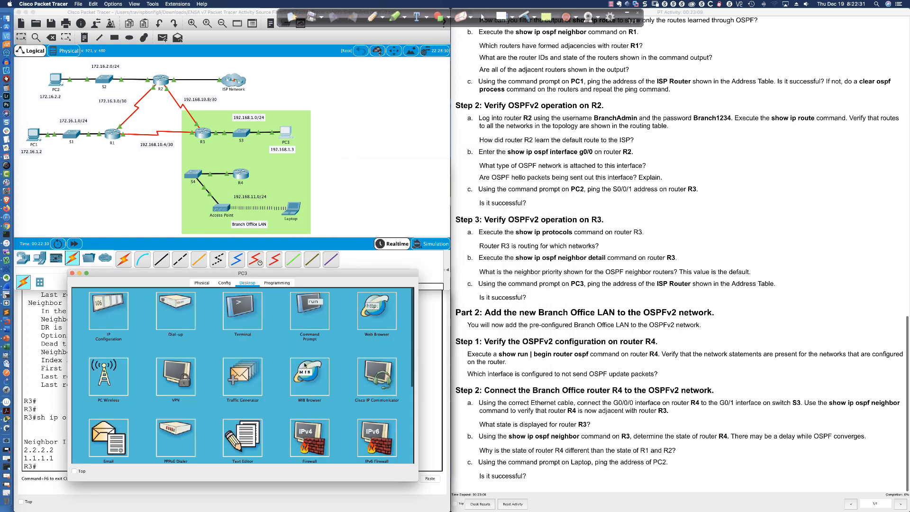
pyautogui.click(310, 312)
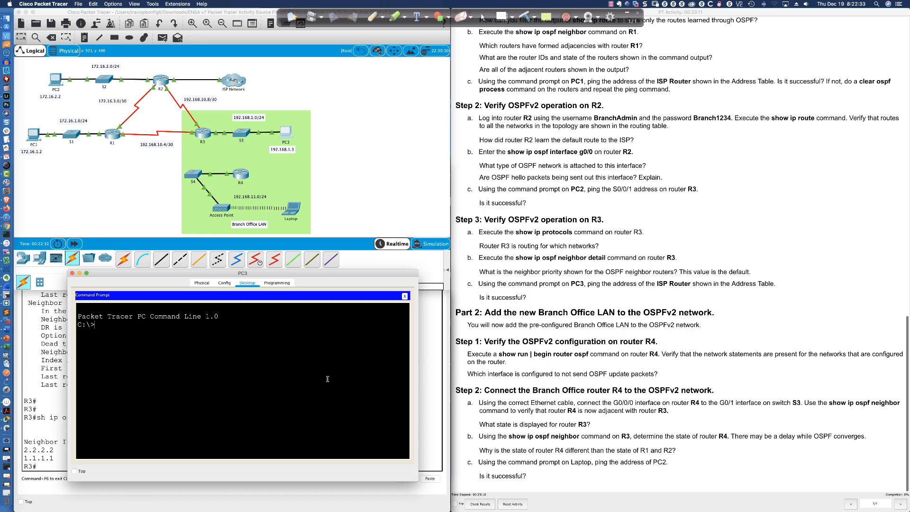
# - Look up the ISP Router address in the Address Table, ping 64.100.54.5 from PC3, and review the following instructions
pyautogui.write('ping 64.100.')
pyautogui.scroll(15, 527, 227)
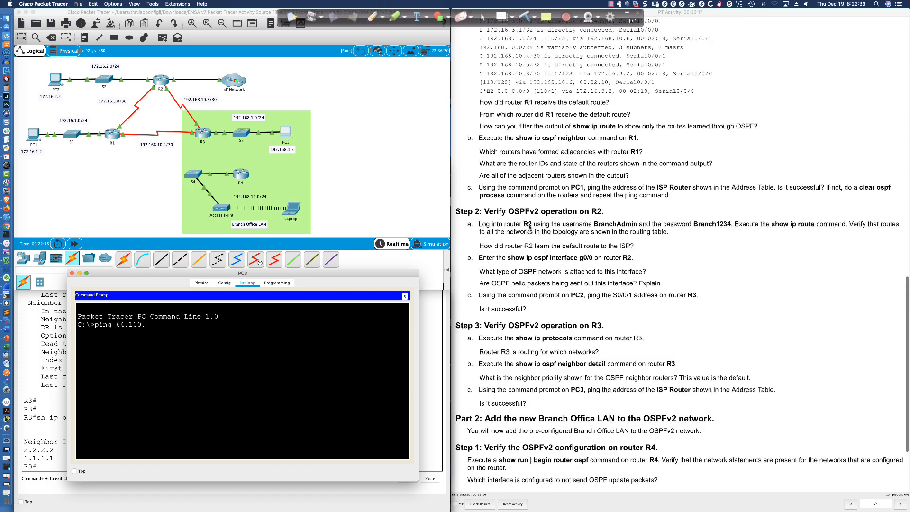
pyautogui.scroll(10, 529, 227)
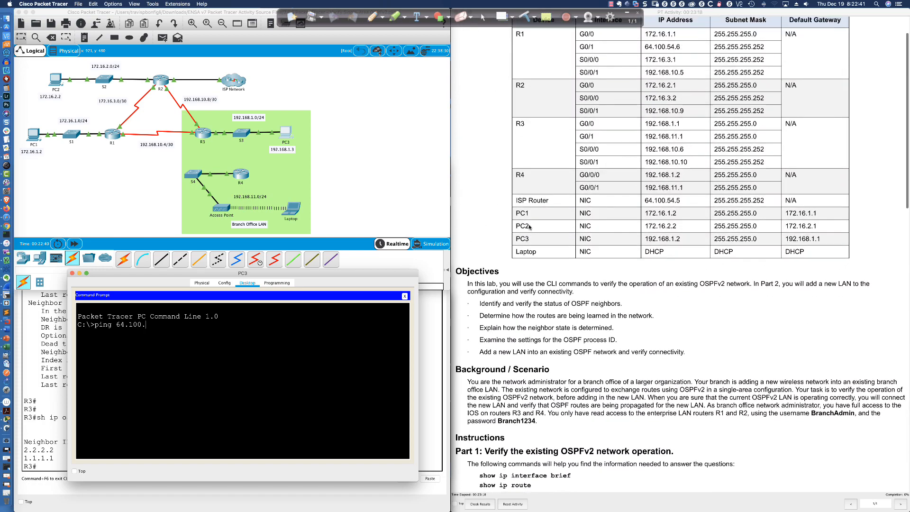
pyautogui.scroll(-20, 579, 227)
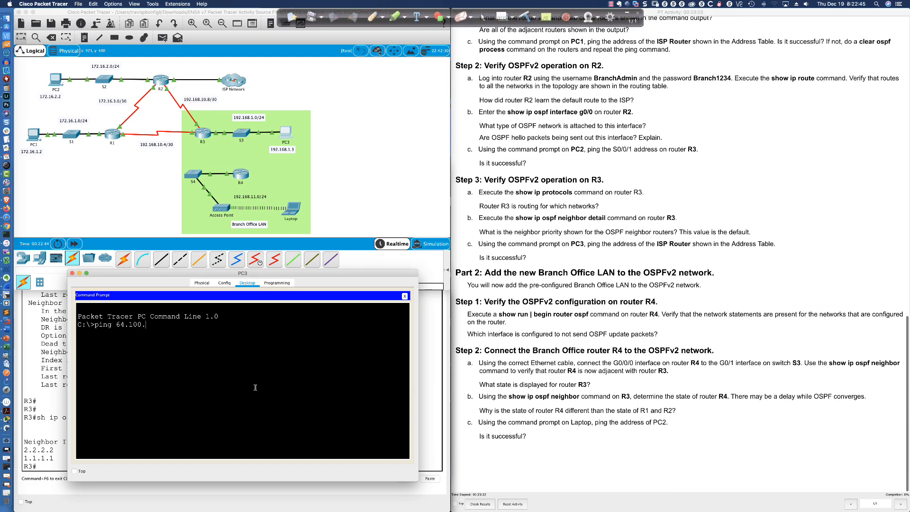
pyautogui.write('54.5')
pyautogui.press('Return')
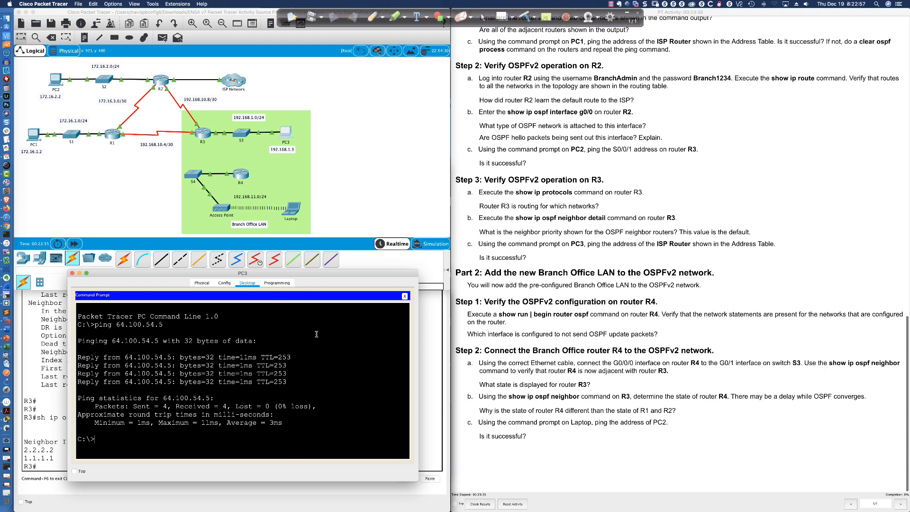
pyautogui.scroll(-2, 806, 424)
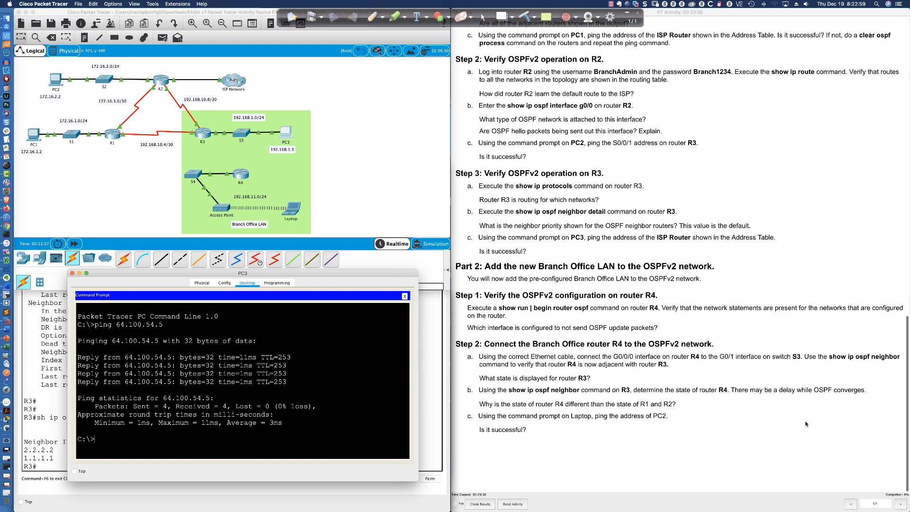
pyautogui.scroll(3, 806, 424)
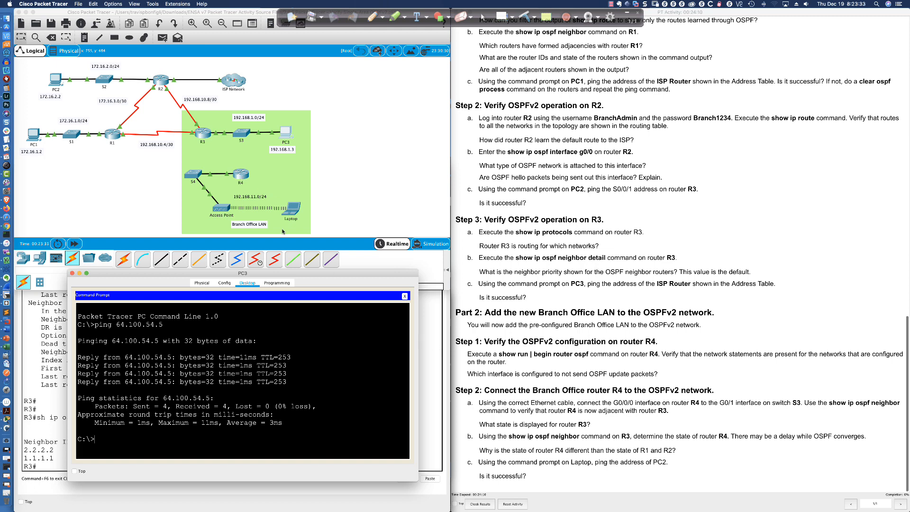
# - Open router R4's command line and enter privileged EXEC mode
pyautogui.click(241, 175)
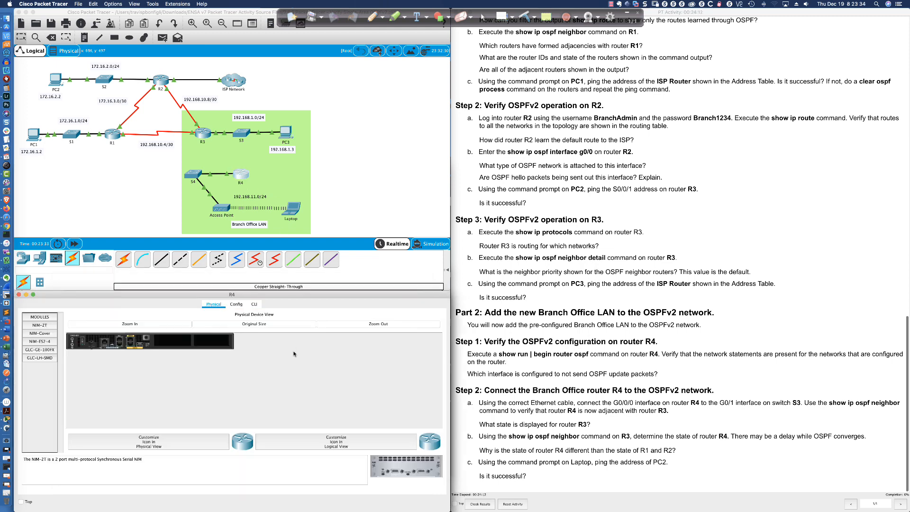
pyautogui.click(254, 304)
pyautogui.press('Return')
pyautogui.press('Return')
pyautogui.press('Return')
pyautogui.write('en')
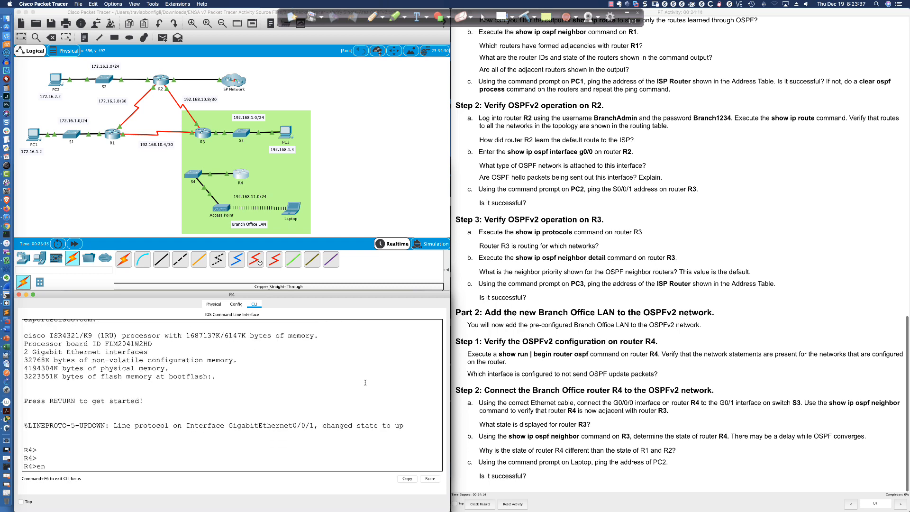
pyautogui.press('Return')
pyautogui.press('Return')
pyautogui.press('Return')
pyautogui.press('Return')
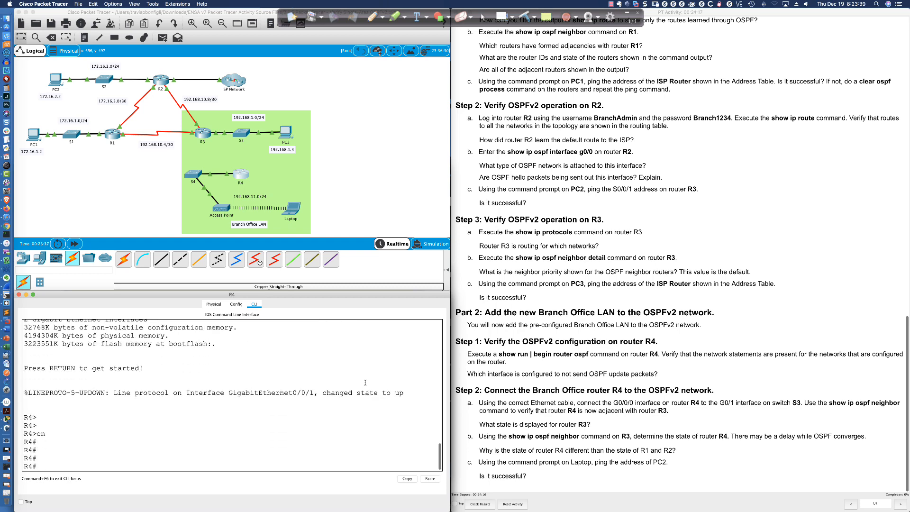
# - Run sh run | beg router ospf on R4, examine the OSPF network statements, and return to the prompt
pyautogui.write('sh run | beg router ospf')
pyautogui.press('Return')
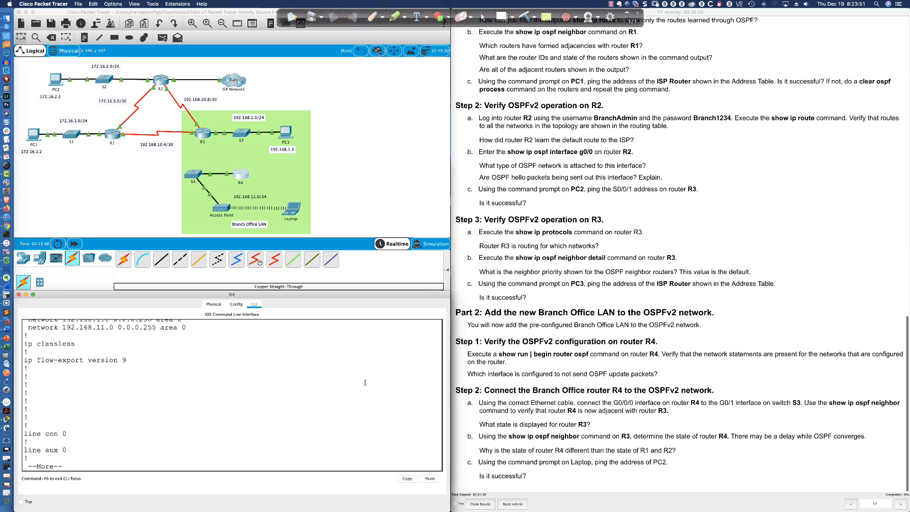
pyautogui.scroll(3, 191, 385)
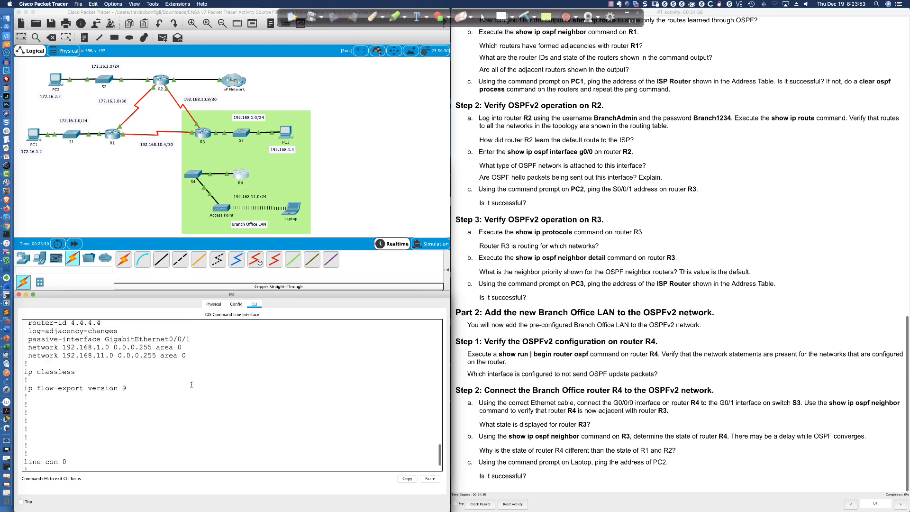
pyautogui.scroll(2, 191, 385)
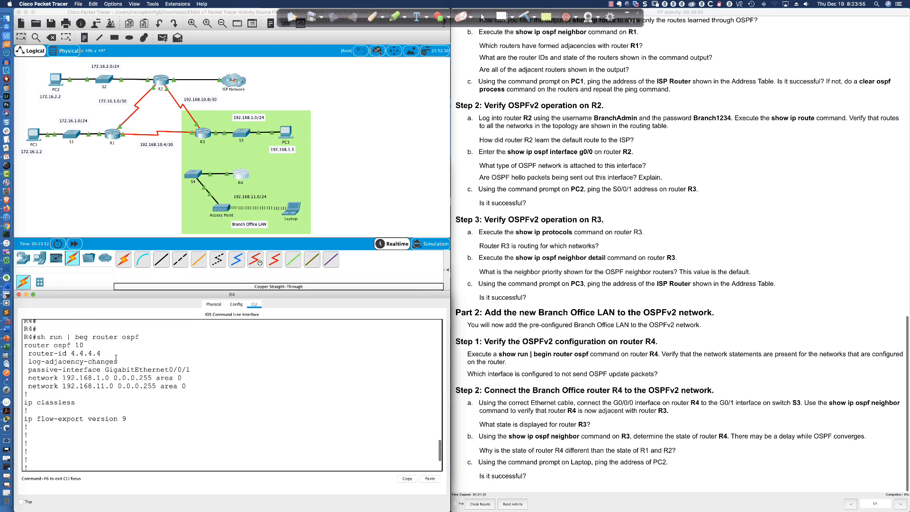
pyautogui.moveTo(24, 345); pyautogui.dragTo(186, 387)
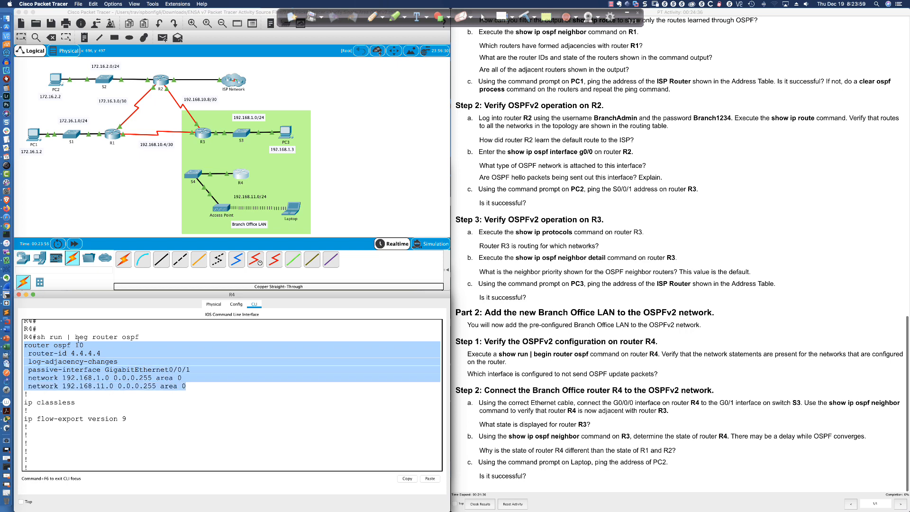
pyautogui.click(83, 346)
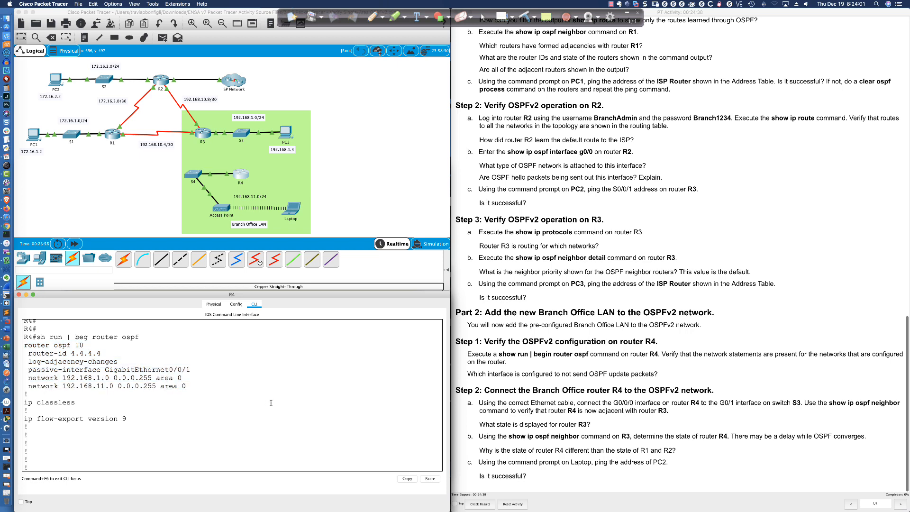
pyautogui.scroll(-3, 271, 404)
pyautogui.press('q')
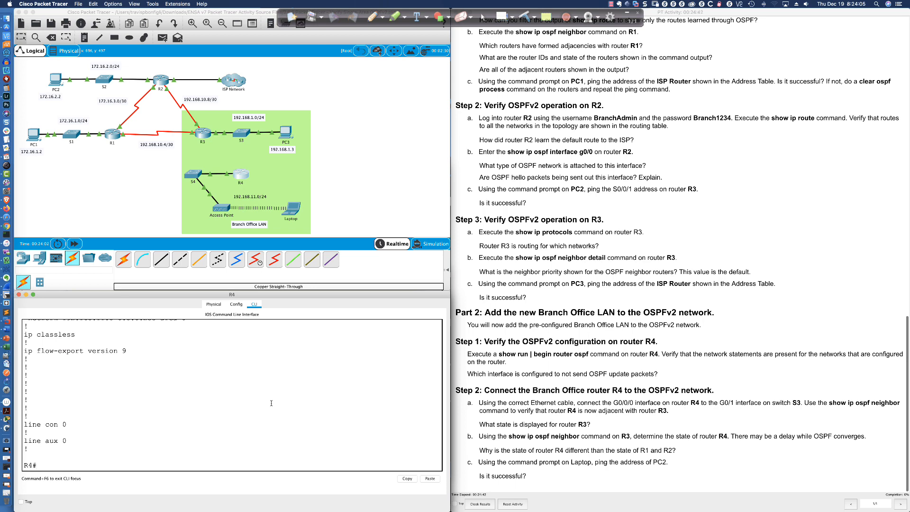
# - Filter R4's running configuration with sh run | sec router ospf, and again with sh run | sec router ospf 10
pyautogui.write('sh run | sec router ospf')
pyautogui.press('Return')
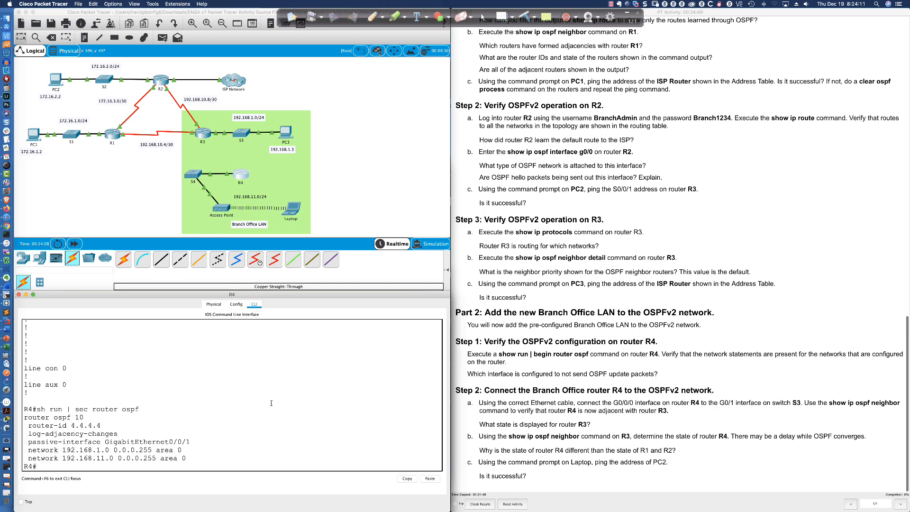
pyautogui.press('Up')
pyautogui.write('10')
pyautogui.press('Return')
pyautogui.press('Return')
pyautogui.press('Return')
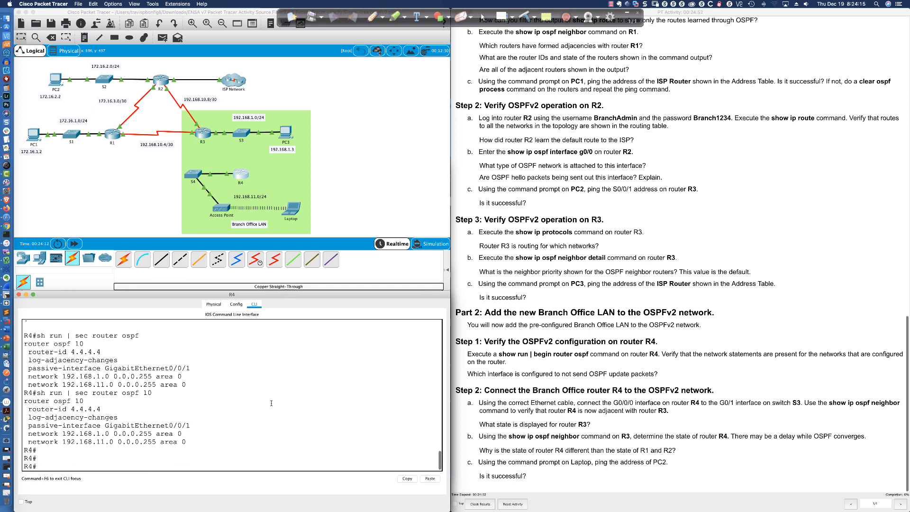
# - Rerun sh run | sec router ospf 10 on R4 and identify the interface that does not send OSPF updates
pyautogui.press('Return')
pyautogui.press('Return')
pyautogui.press('Up')
pyautogui.press('Return')
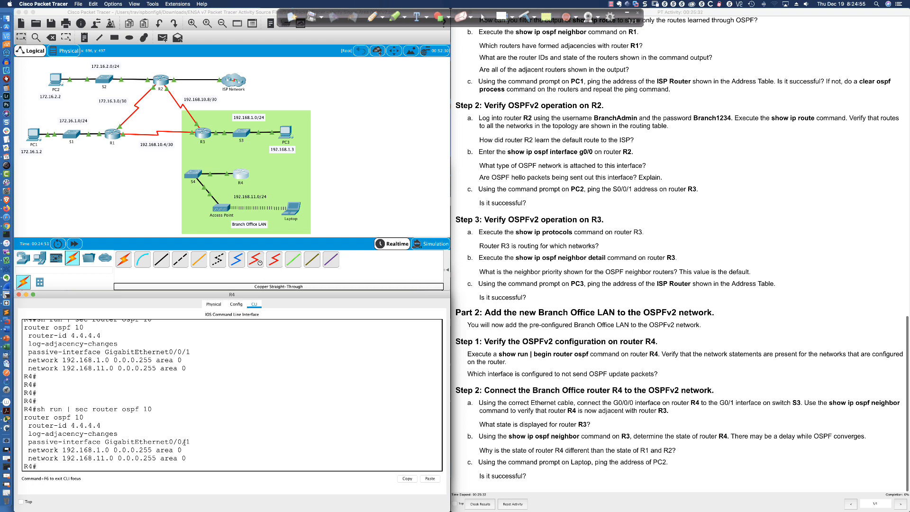
pyautogui.moveTo(190, 442); pyautogui.dragTo(26, 440)
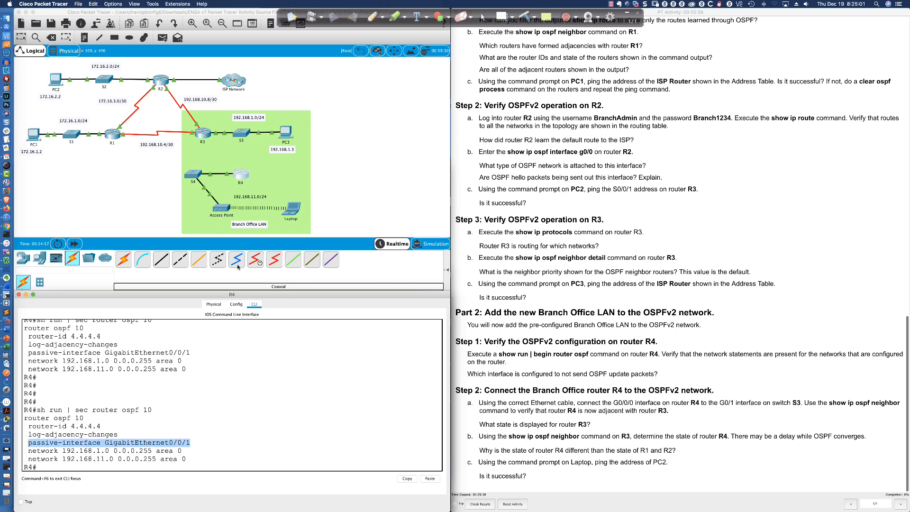
pyautogui.click(231, 399)
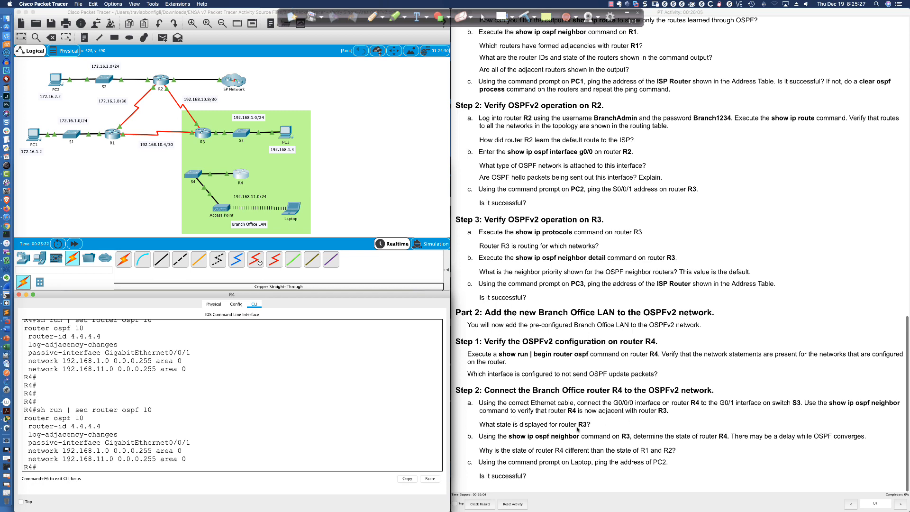
# - Connect R4's GigabitEthernet0/0/0 interface to the G0/1 interface on switch S3 with a Copper Straight-Through cable
pyautogui.click(161, 259)
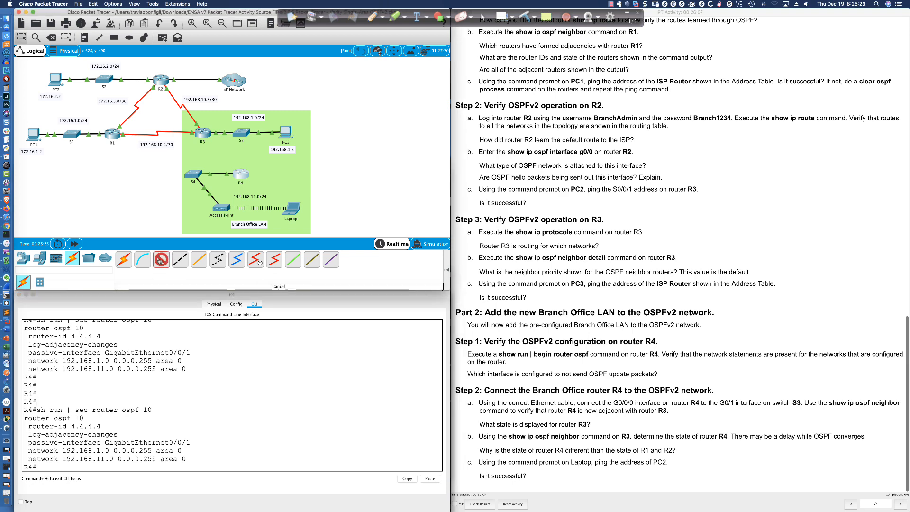
pyautogui.click(243, 176)
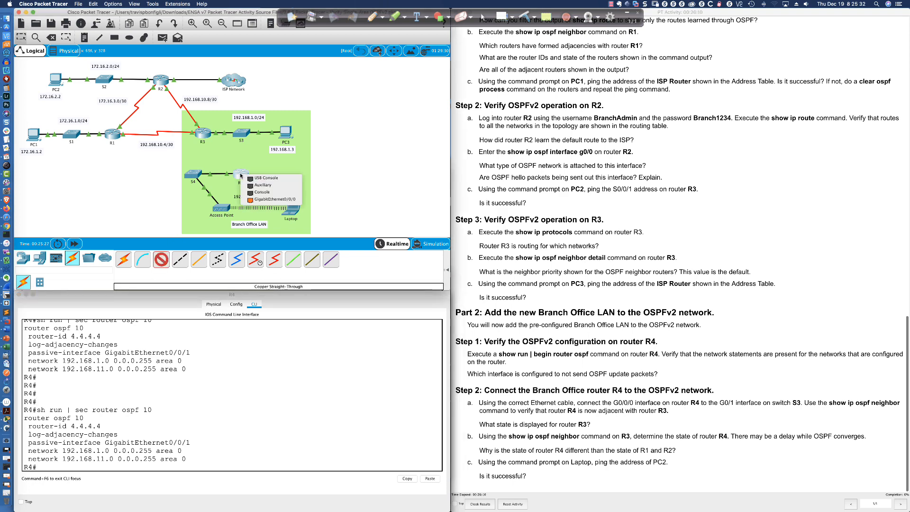
pyautogui.click(269, 200)
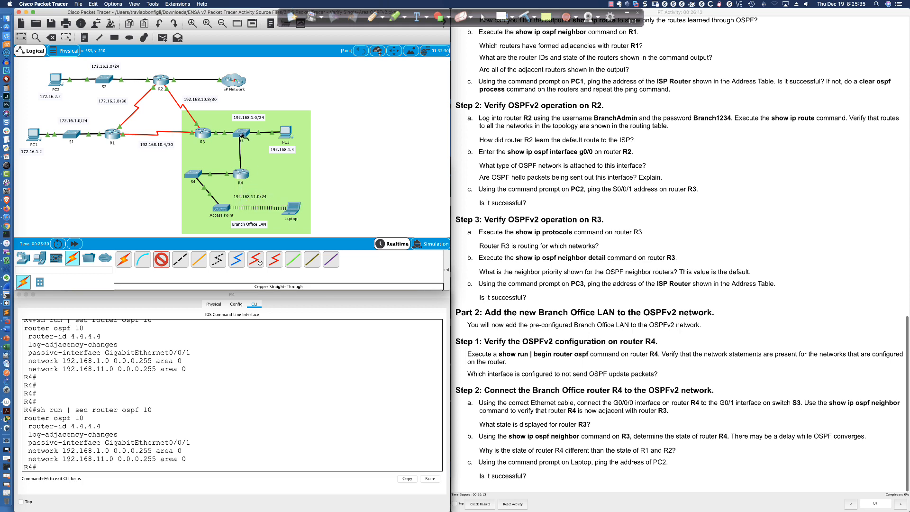
pyautogui.click(243, 133)
pyautogui.click(271, 307)
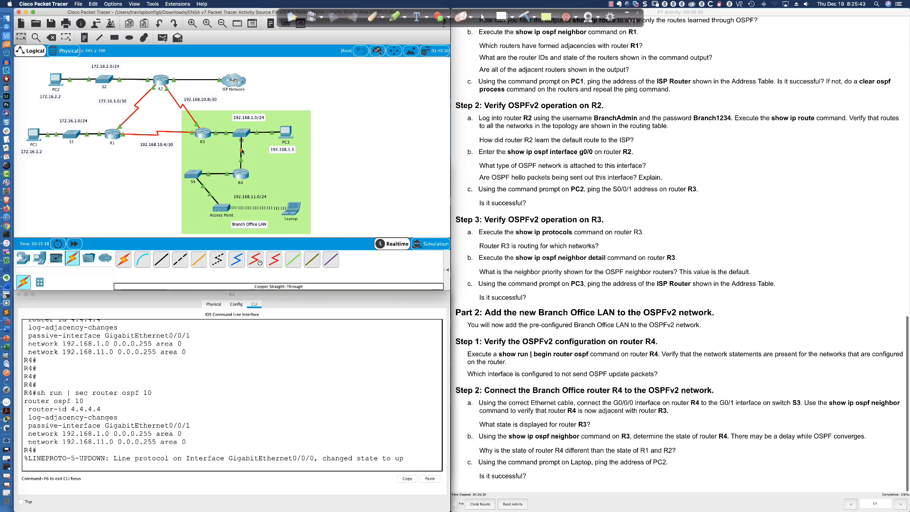
# - Return to R4's command line, get a fresh prompt, and list its OSPF neighbors with sh ip ospf neigh
pyautogui.click(260, 369)
pyautogui.press('Return')
pyautogui.press('Return')
pyautogui.press('Return')
pyautogui.press('Return')
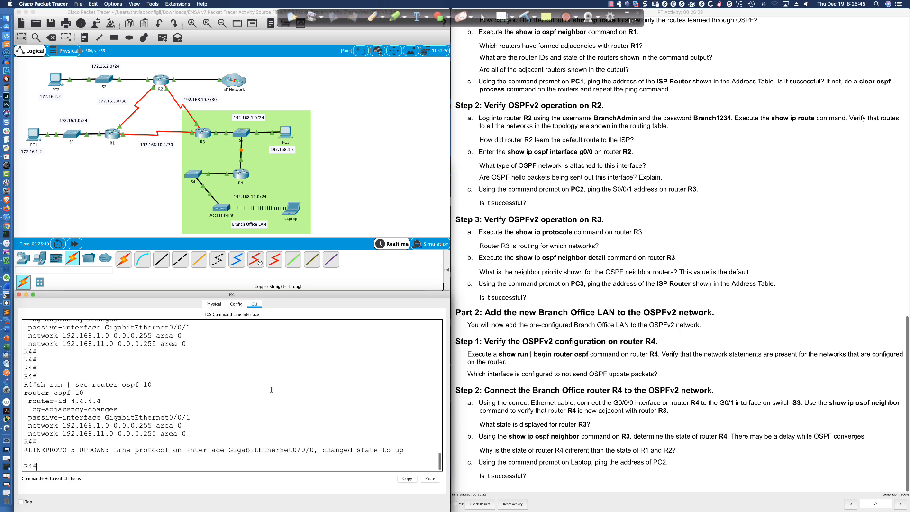
pyautogui.write('sh ip o')
pyautogui.write('spf neigh')
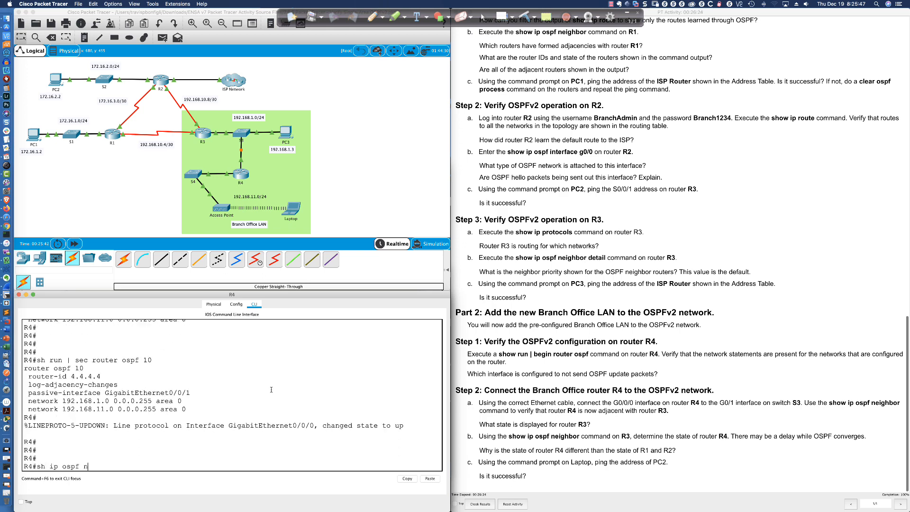
pyautogui.press('Return')
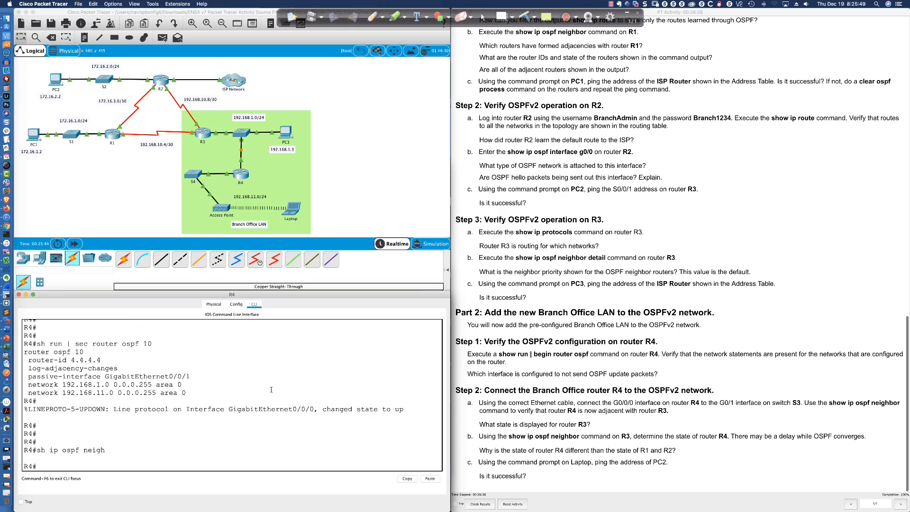
# - Repeat sh ip ospf neigh on R4 several times while the new link to S3 comes up
pyautogui.press('Up')
pyautogui.press('Return')
pyautogui.press('Up')
pyautogui.press('Return')
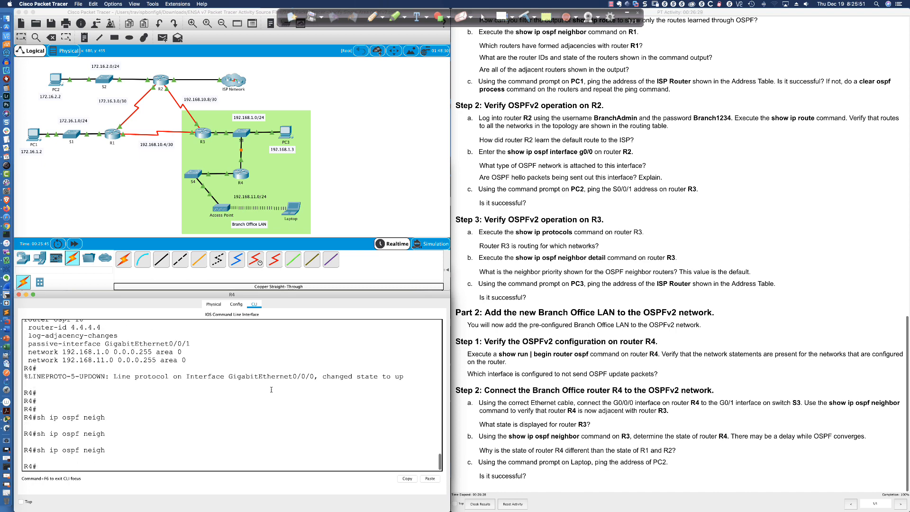
pyautogui.press('Up')
pyautogui.press('Return')
pyautogui.press('Up')
pyautogui.press('Return')
pyautogui.press('Up')
pyautogui.press('Return')
pyautogui.press('Up')
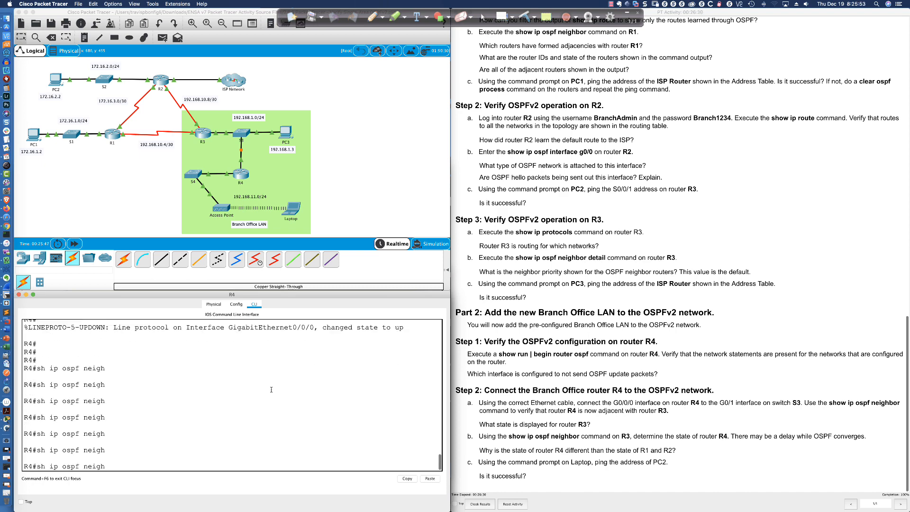
pyautogui.press('Return')
pyautogui.press('Up')
pyautogui.press('Return')
pyautogui.press('Up')
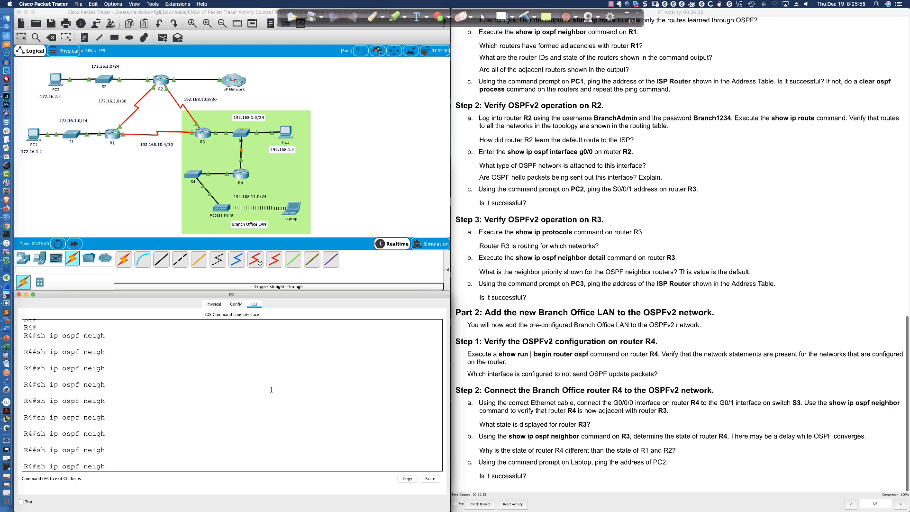
pyautogui.press('Return')
pyautogui.press('Up')
pyautogui.press('Return')
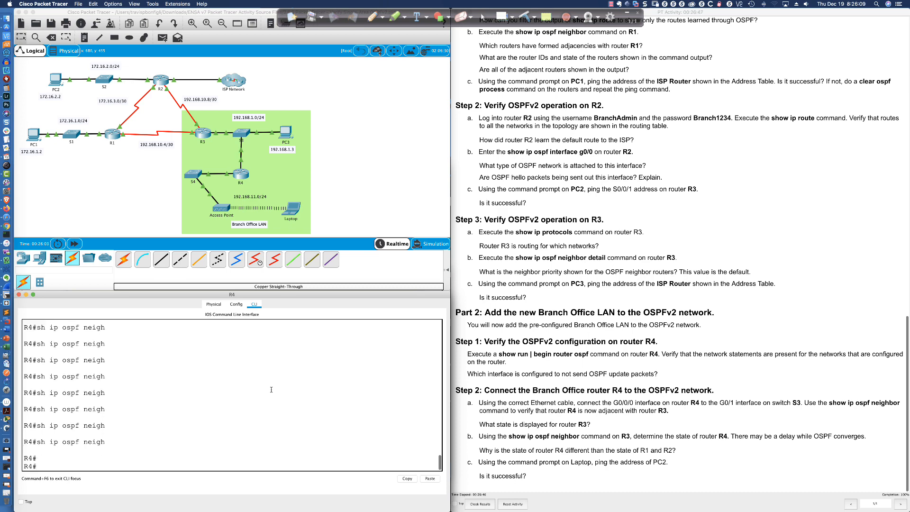
# - Get a fresh R4 prompt and keep rerunning sh ip ospf neigh until the neighbor R3 is listed
pyautogui.press('Return')
pyautogui.press('Return')
pyautogui.press('Return')
pyautogui.press('Up')
pyautogui.press('Return')
pyautogui.press('Up')
pyautogui.press('Return')
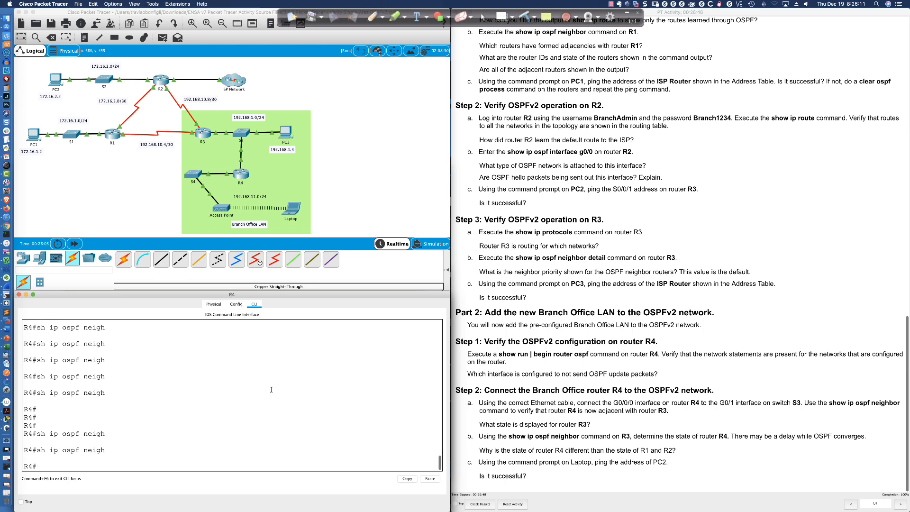
pyautogui.press('Up')
pyautogui.press('Return')
pyautogui.press('Up')
pyautogui.press('Return')
pyautogui.press('Up')
pyautogui.press('Return')
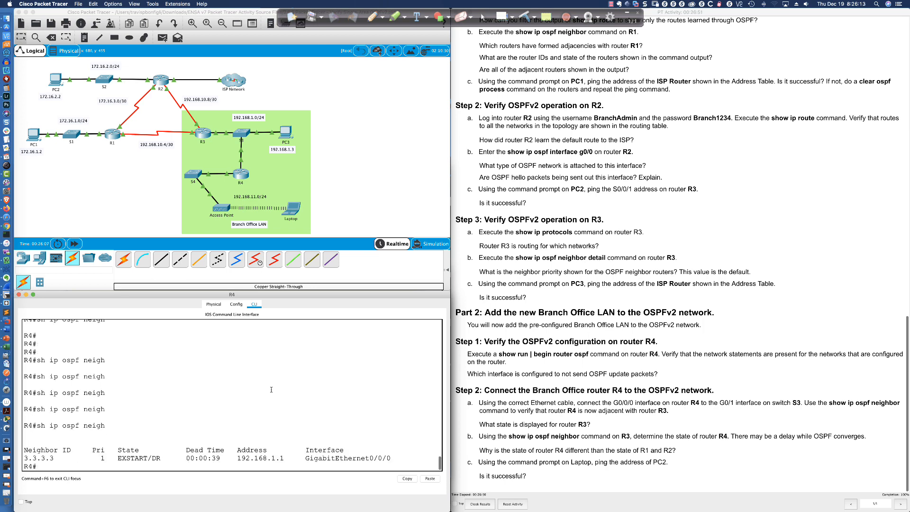
pyautogui.press('Up')
pyautogui.press('Return')
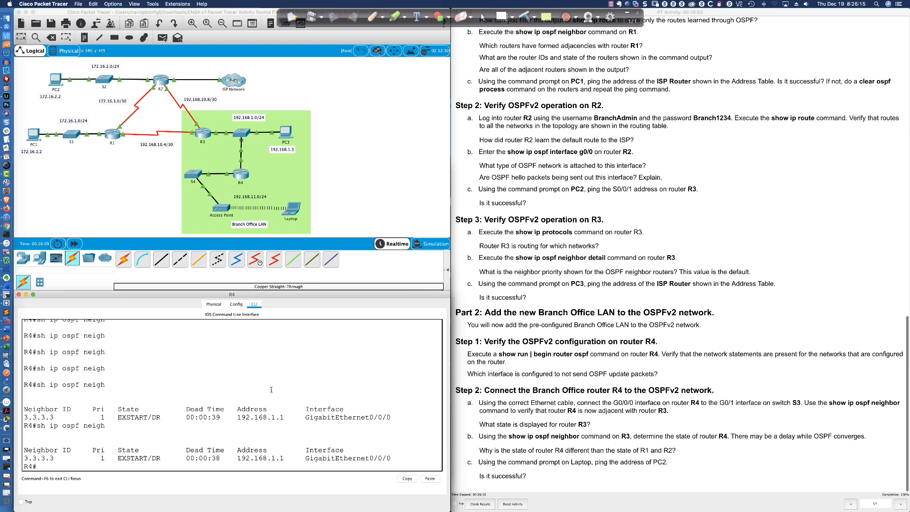
# - Recheck R3's adjacency state on R4 with further runs of sh ip ospf neigh after the OSPF exchange
pyautogui.press('Up')
pyautogui.press('Return')
pyautogui.press('Return')
pyautogui.press('Return')
pyautogui.press('Return')
pyautogui.press('Return')
pyautogui.press('Return')
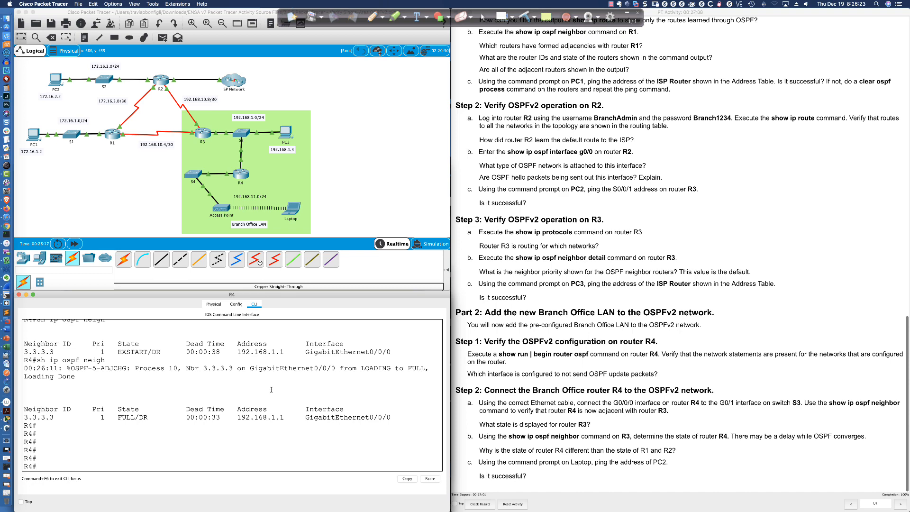
pyautogui.press('Up')
pyautogui.press('Return')
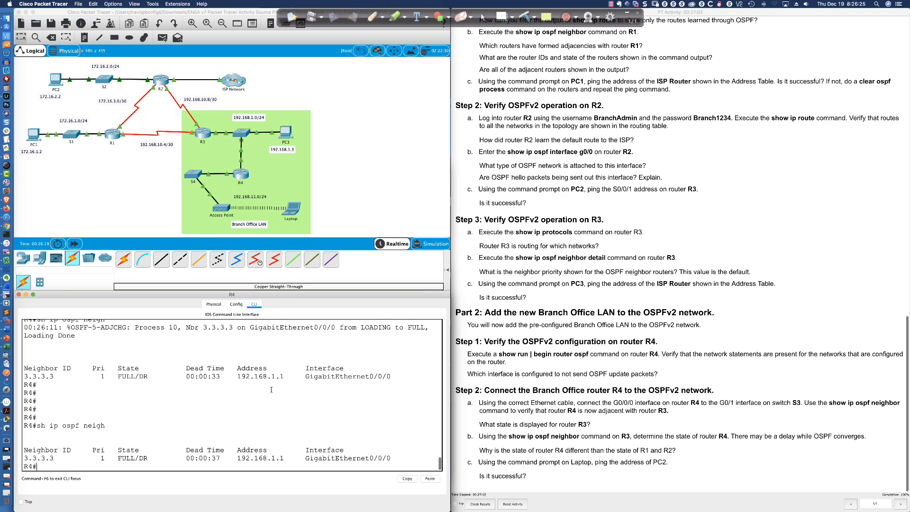
pyautogui.press('Up')
pyautogui.press('Return')
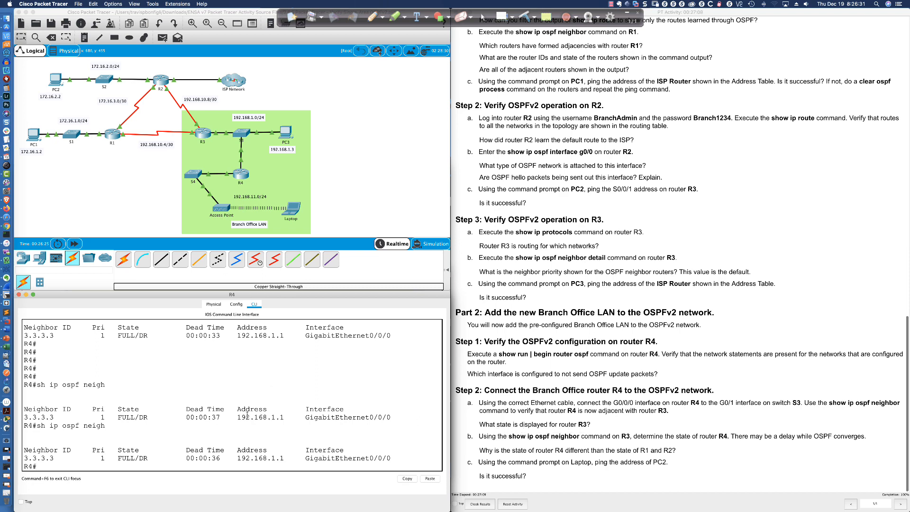
# - Compare R3's earlier neighbor state with its latest state in R4's command output
pyautogui.scroll(5, 119, 350)
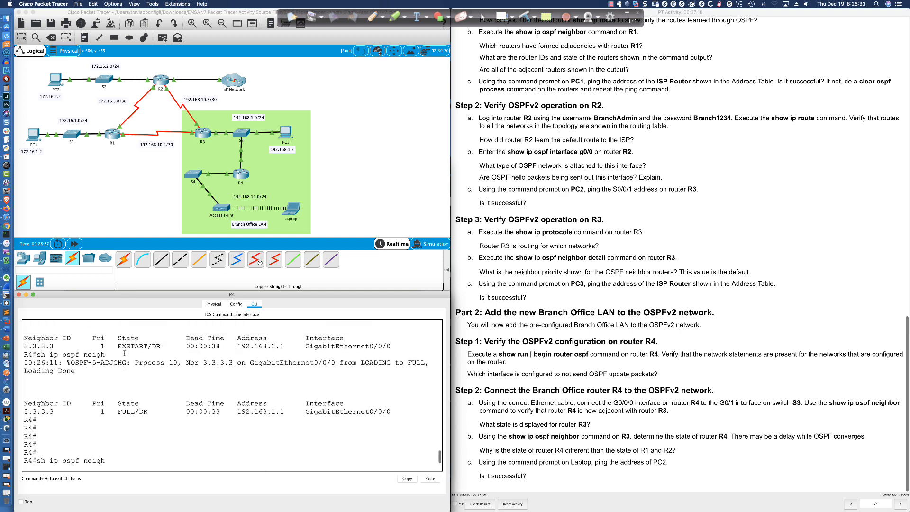
pyautogui.moveTo(118, 349); pyautogui.dragTo(149, 349)
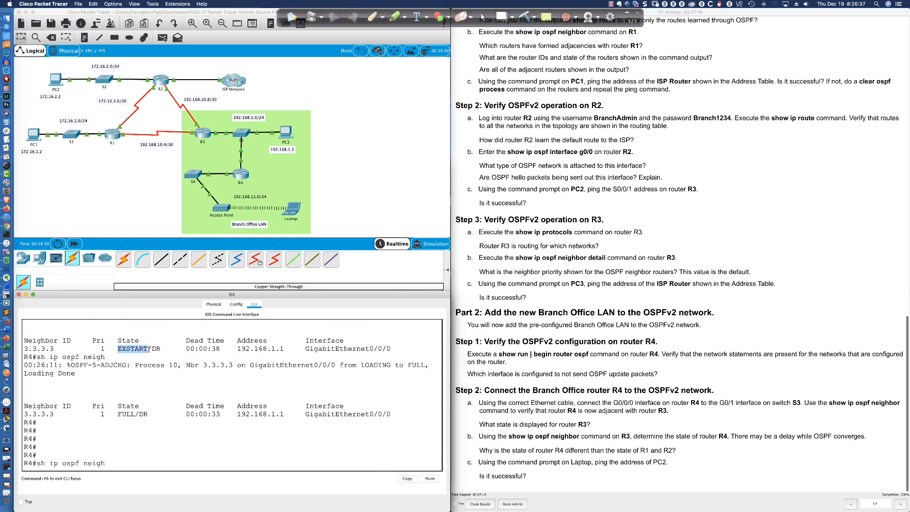
pyautogui.scroll(-5, 147, 351)
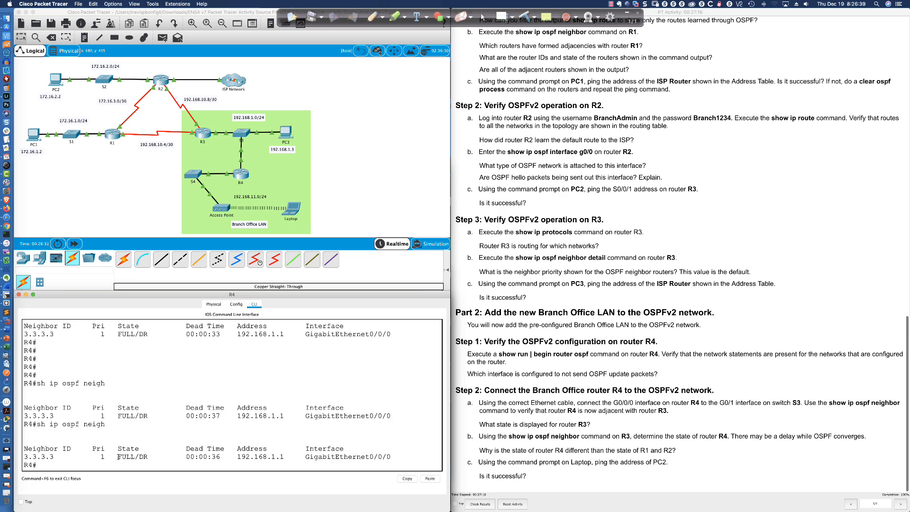
pyautogui.moveTo(118, 457); pyautogui.dragTo(134, 457)
# - Get a clean prompt on R4 and run sh ip ospf neigh once more
pyautogui.click(224, 464)
pyautogui.press('Return')
pyautogui.press('Return')
pyautogui.press('Return')
pyautogui.write('sh ip ospf neigh')
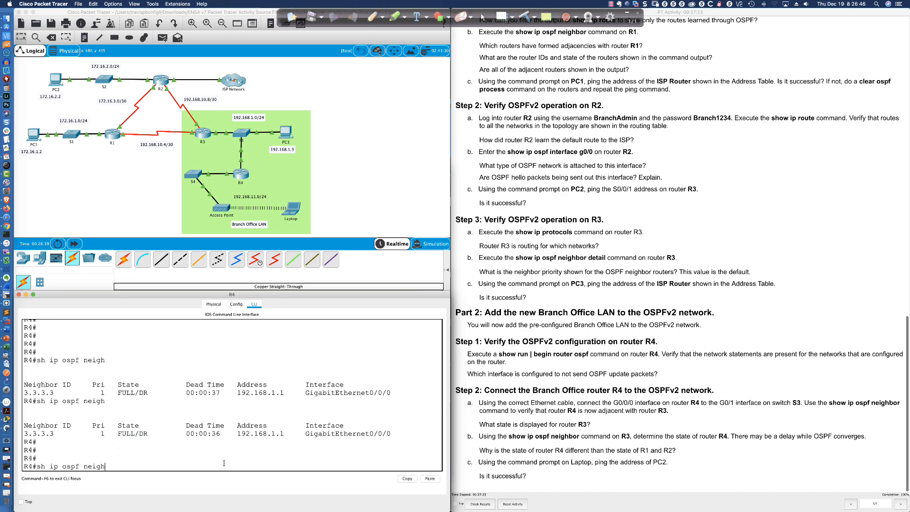
pyautogui.press('Return')
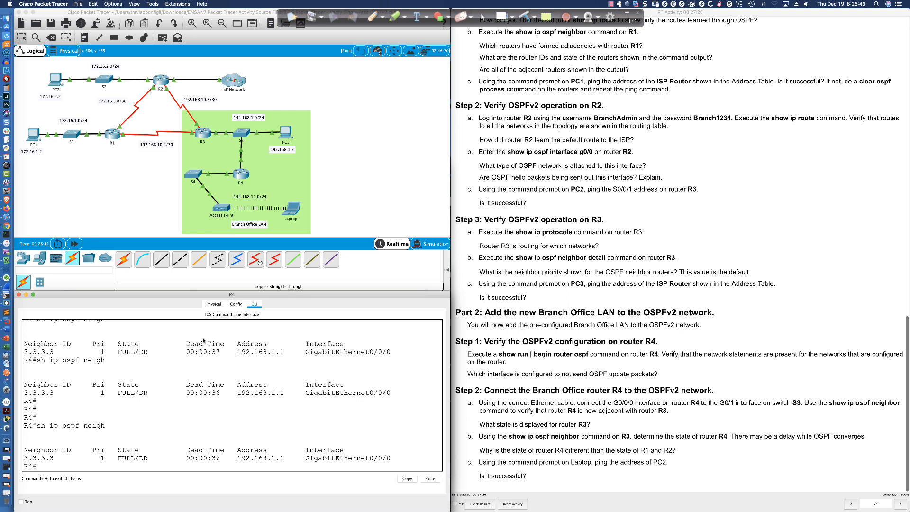
# - Open router R3's command line, run sh ip ospf neigh, and highlight the state of neighbor 4.4.4.4
pyautogui.click(204, 136)
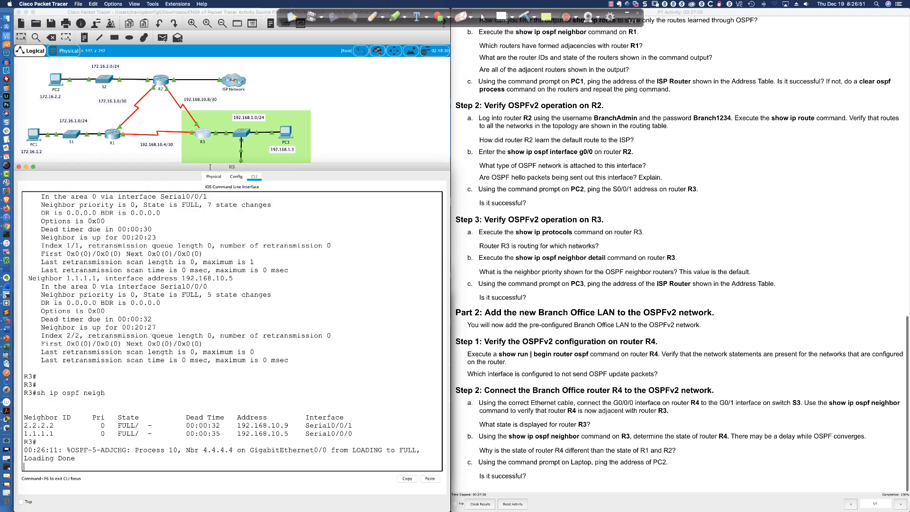
pyautogui.press('Return')
pyautogui.press('Return')
pyautogui.press('Return')
pyautogui.press('Return')
pyautogui.write('sh ip ')
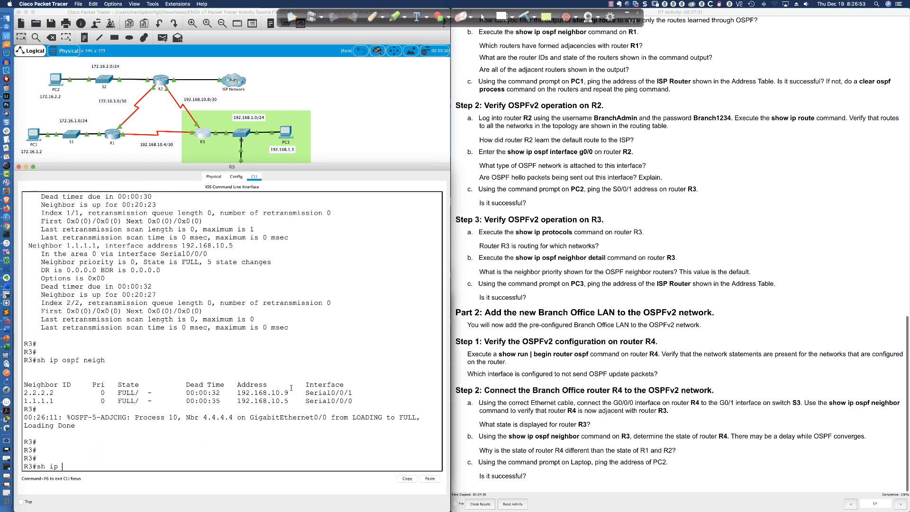
pyautogui.write('ospf neigh')
pyautogui.press('Return')
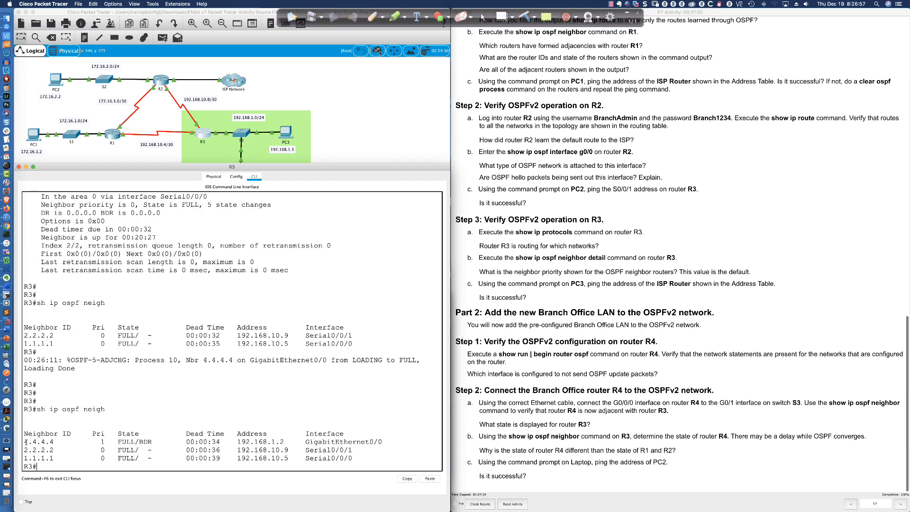
pyautogui.moveTo(24, 443); pyautogui.dragTo(153, 442)
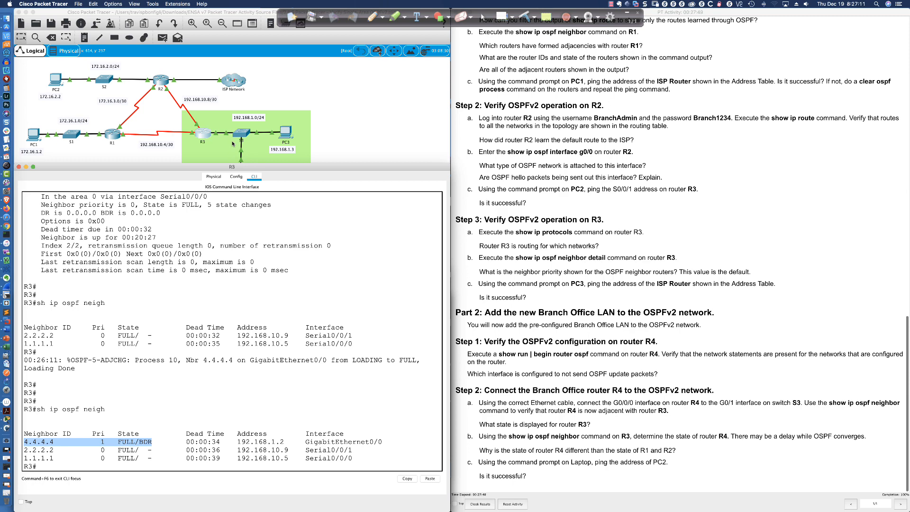
# - Bring R4's command line back up and highlight R3's designated router role in the neighbor state
pyautogui.click(354, 147)
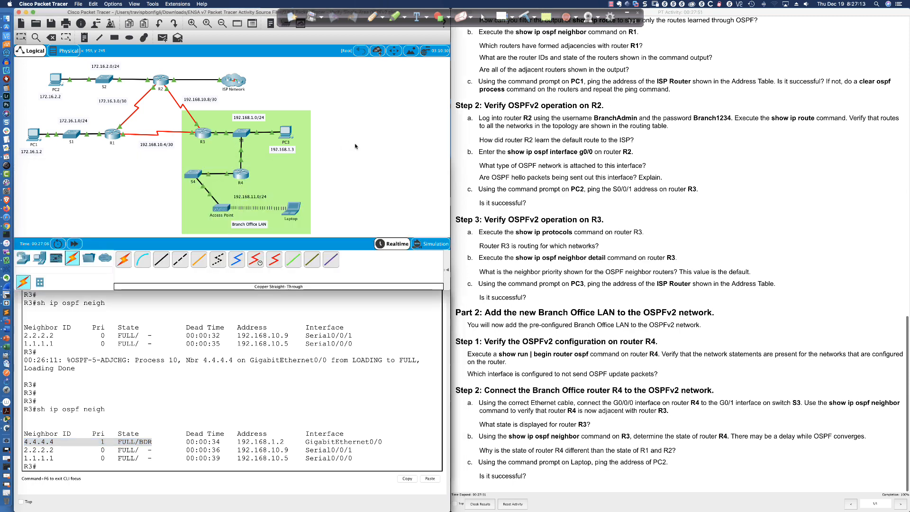
pyautogui.click(240, 174)
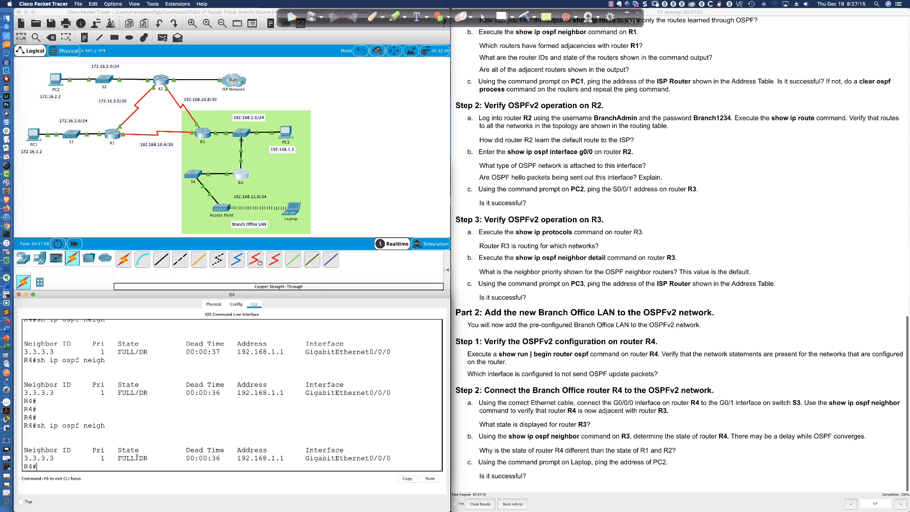
pyautogui.moveTo(135, 458); pyautogui.dragTo(148, 458)
pyautogui.scroll(-1, 469, 316)
pyautogui.scroll(1, 469, 316)
# - Open the Laptop's command prompt and ping PC2 at 172.16.2.2
pyautogui.click(294, 212)
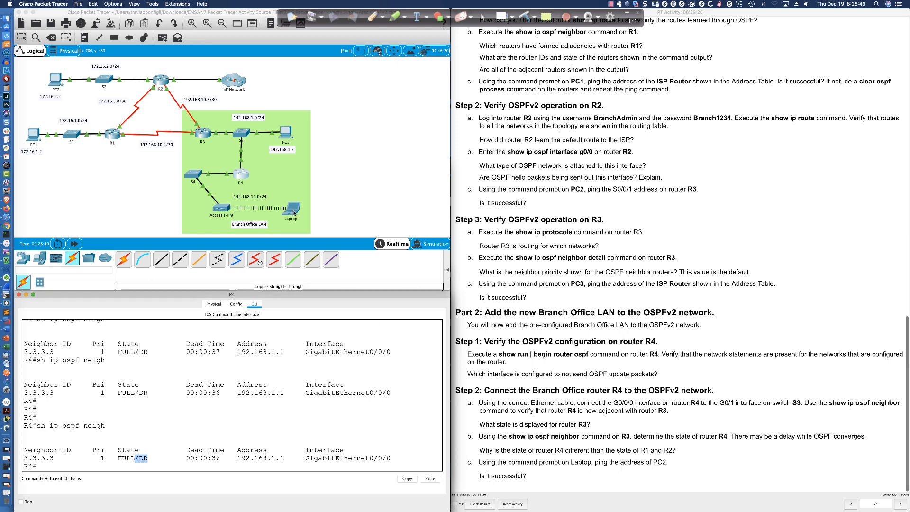
pyautogui.click(467, 163)
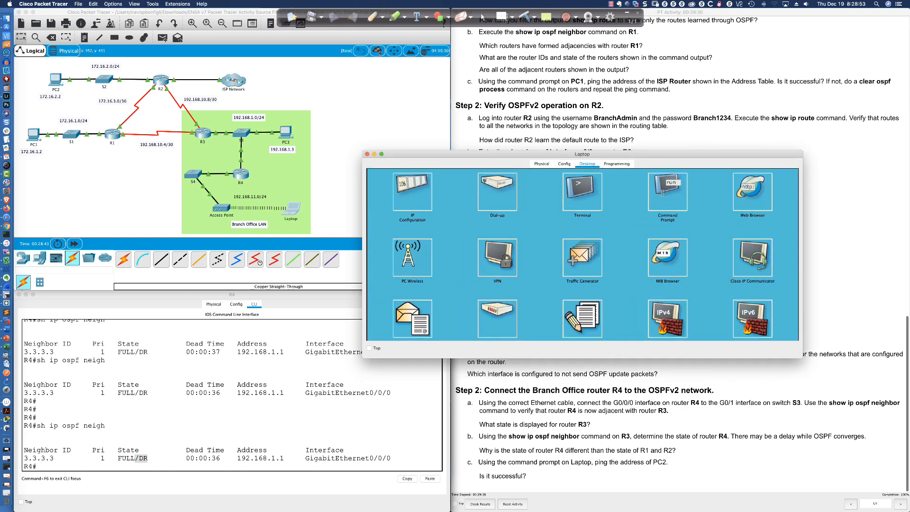
pyautogui.click(521, 192)
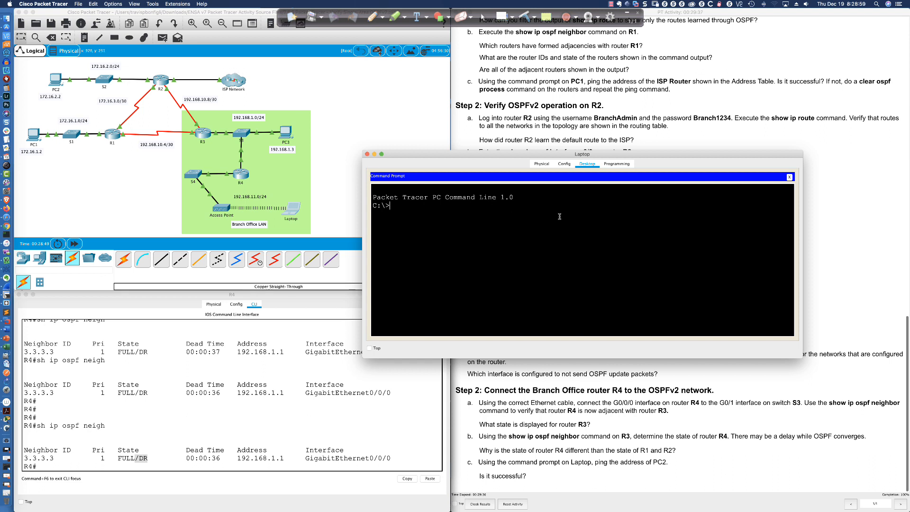
pyautogui.write('ping 172.16.2.2')
pyautogui.press('Return')
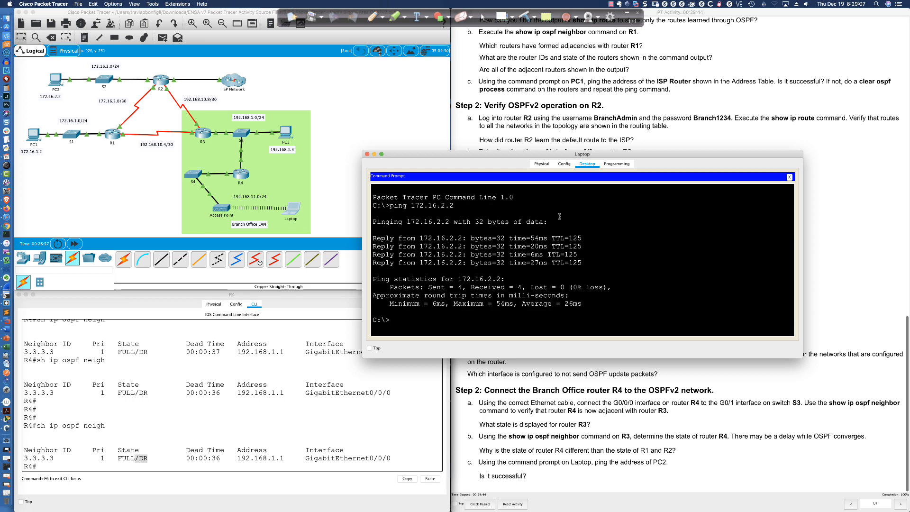
# - Display R4's routing table with sh ip route and highlight the default route learned through OSPF
pyautogui.click(262, 397)
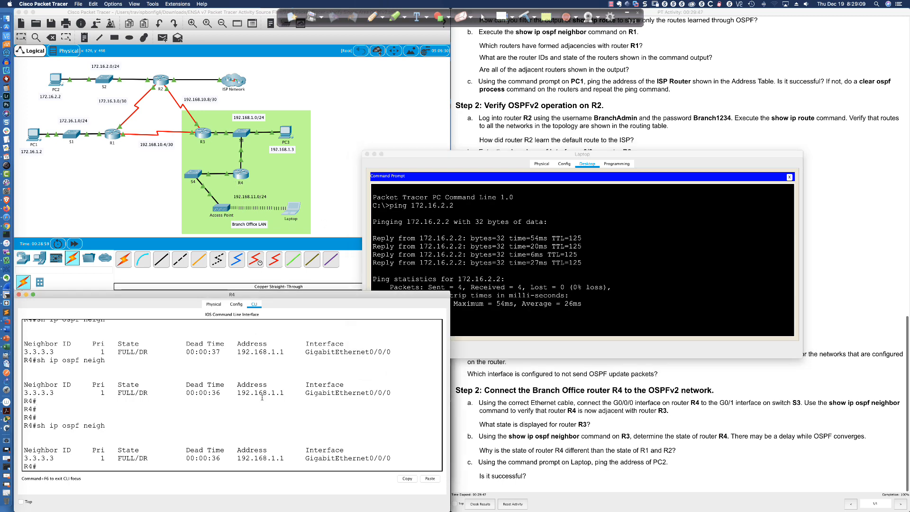
pyautogui.write('sh ip route')
pyautogui.press('Return')
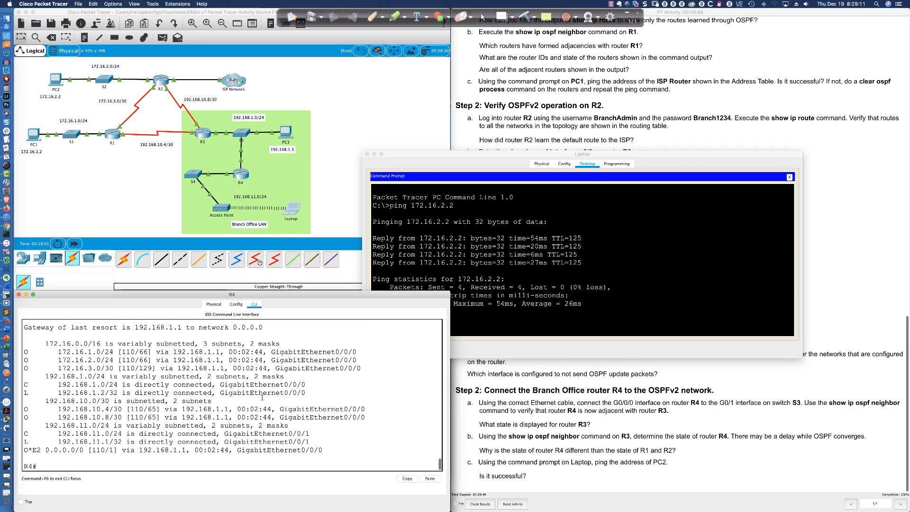
pyautogui.moveTo(26, 450); pyautogui.dragTo(321, 450)
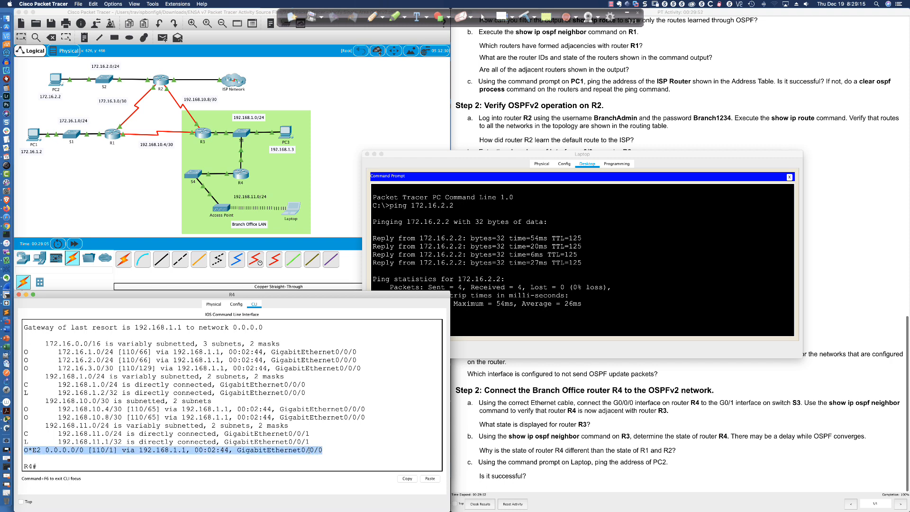
# - Trace the route from R4 to the ISP router at 64.100.54.5 with the trace command
pyautogui.click(237, 451)
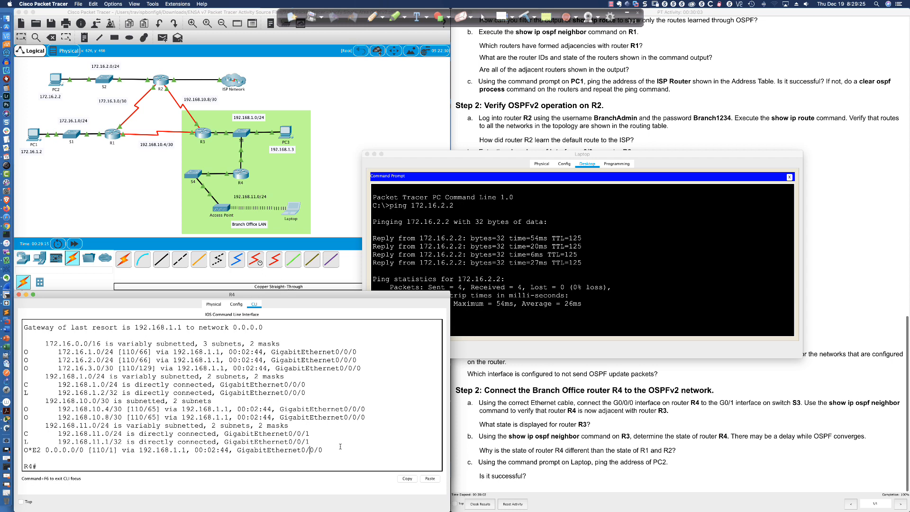
pyautogui.press('Return')
pyautogui.press('Return')
pyautogui.press('Return')
pyautogui.write('trace')
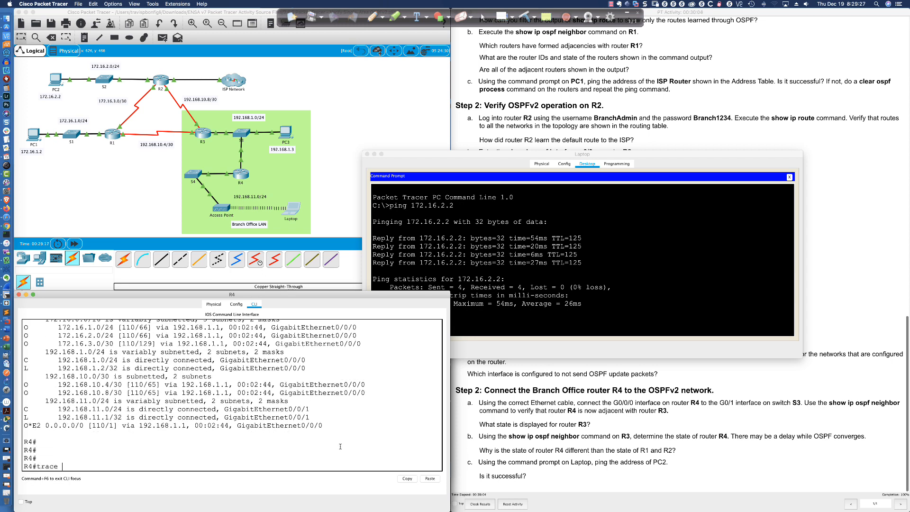
pyautogui.write(' 64.100.54.5')
pyautogui.press('Return')
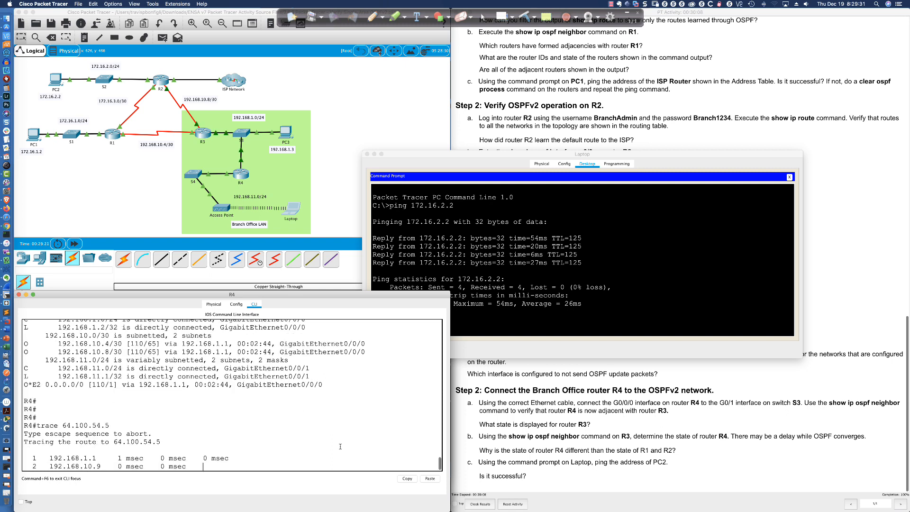
# - Highlight each of the three hop addresses in R4's trace output in turn, and clear the selection
pyautogui.moveTo(47, 439); pyautogui.dragTo(103, 440)
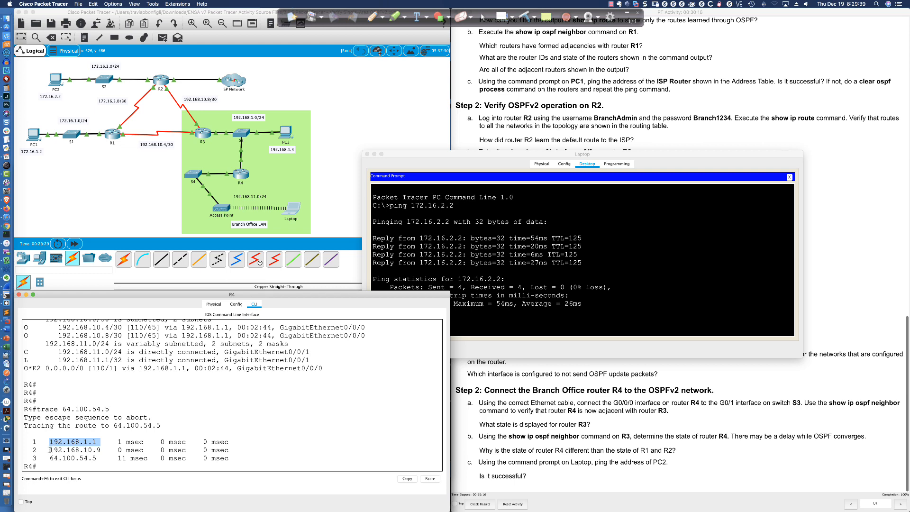
pyautogui.moveTo(48, 450); pyautogui.dragTo(100, 450)
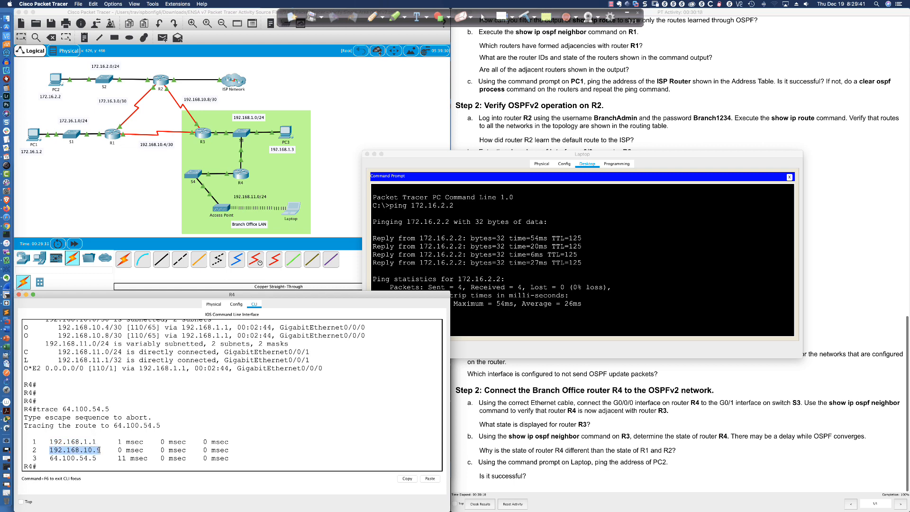
pyautogui.moveTo(50, 458); pyautogui.dragTo(96, 458)
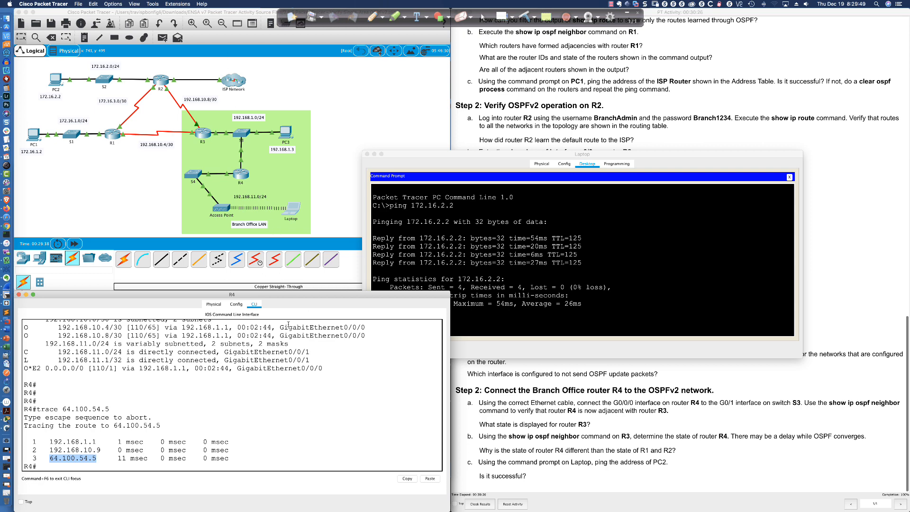
pyautogui.click(314, 350)
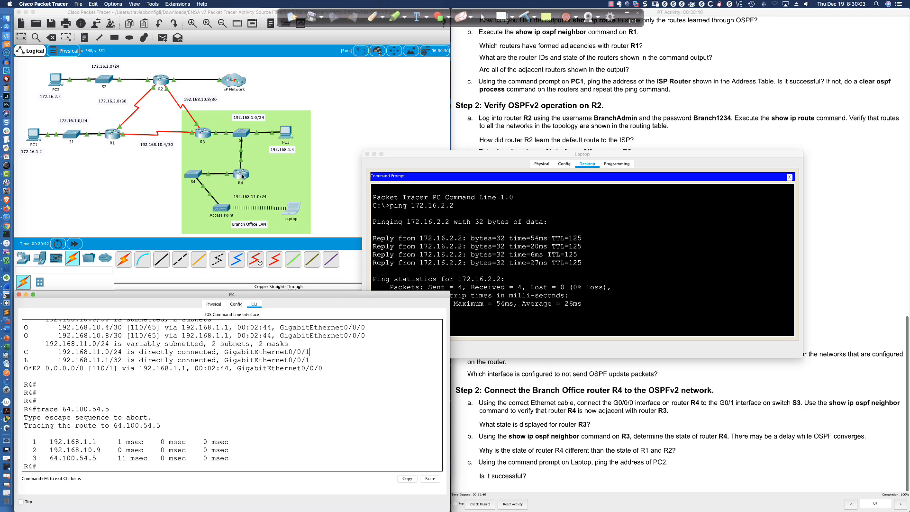
# - Sketch a red pen path over the topology from R4 through R3, R1 and R2 to the ISP Network, and clear the annotation
pyautogui.hscroll(1, 343, 128)
pyautogui.click(372, 17)
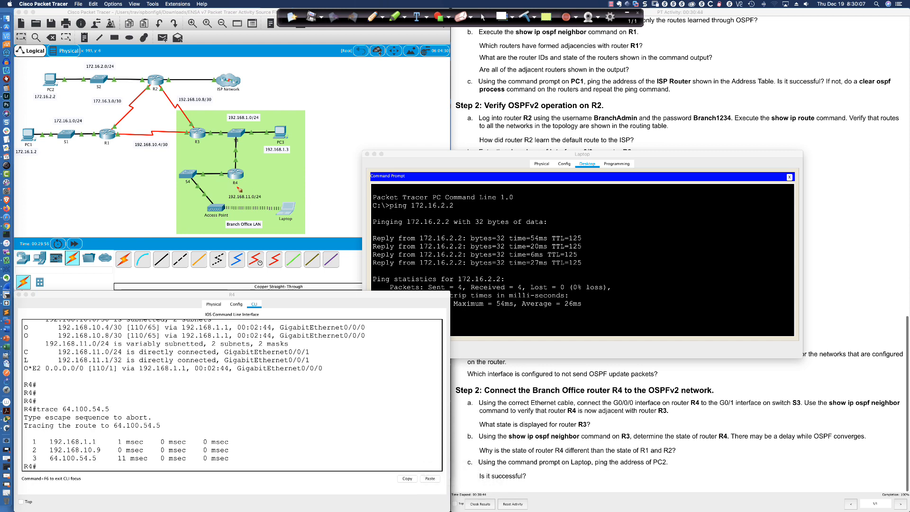
pyautogui.moveTo(238, 186)
pyautogui.mouseDown()
pyautogui.moveTo(235, 139)
pyautogui.moveTo(104, 137)
pyautogui.moveTo(156, 76)
pyautogui.moveTo(241, 83)
pyautogui.moveTo(232, 77)
pyautogui.mouseUp()
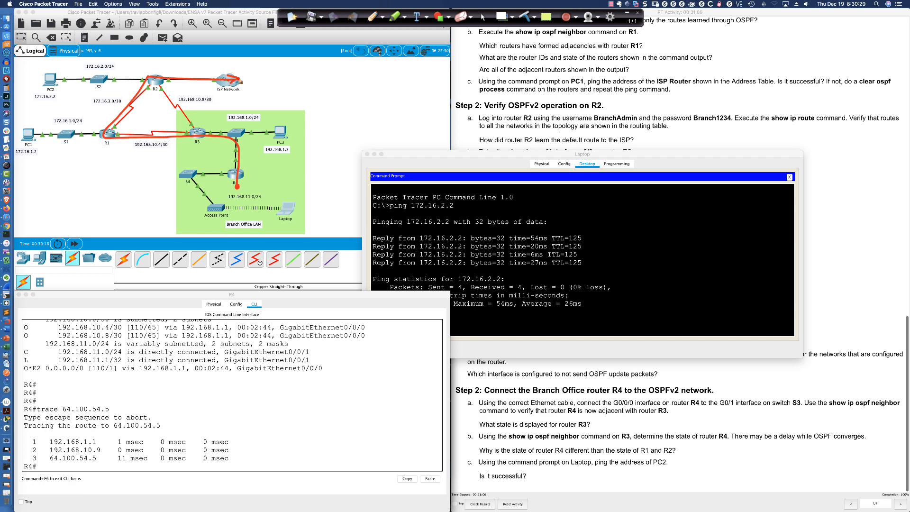
pyautogui.click(527, 17)
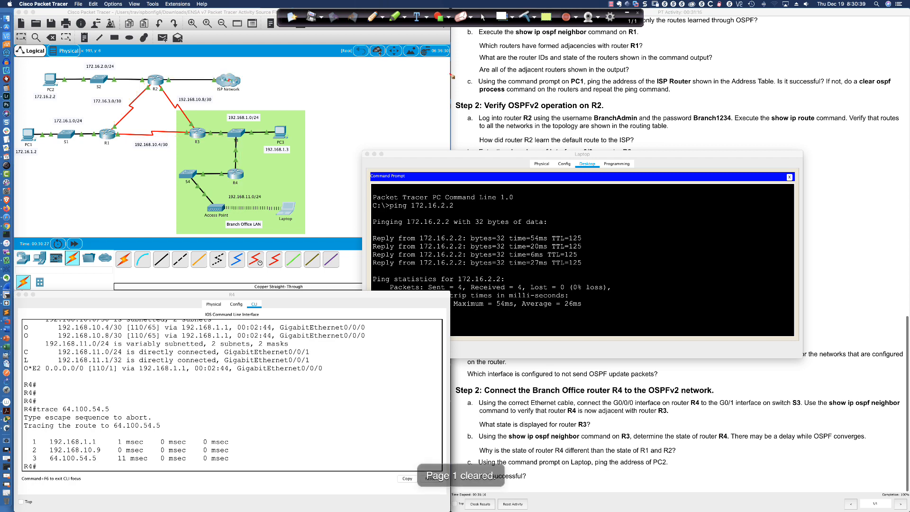
pyautogui.click(486, 17)
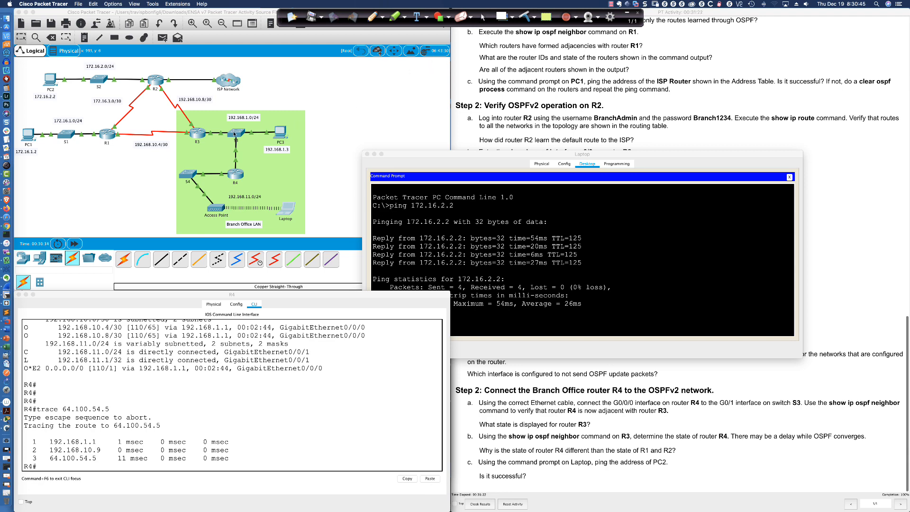
# - Enter global configuration mode on router R3 and list its interfaces with do sh ip int bri
pyautogui.click(198, 135)
pyautogui.press('Return')
pyautogui.press('Return')
pyautogui.press('Return')
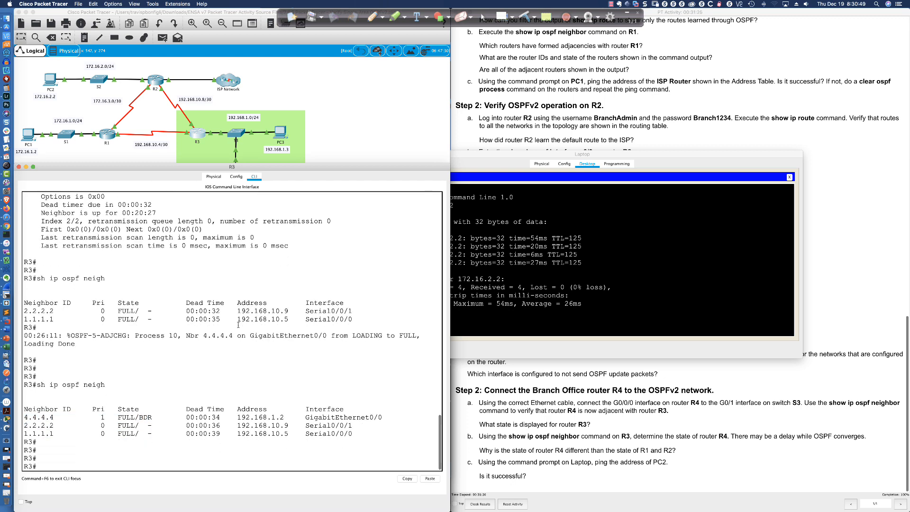
pyautogui.write('conf t')
pyautogui.press('Return')
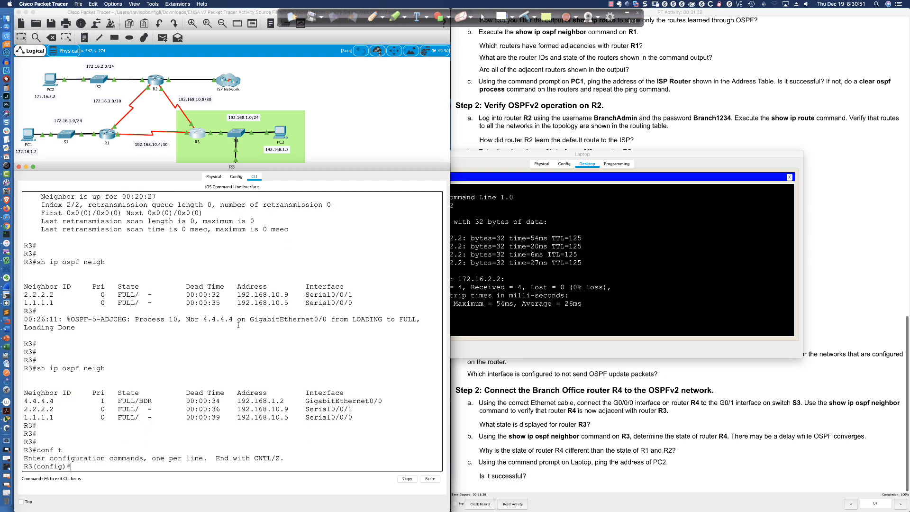
pyautogui.write('do sh ip int bri')
pyautogui.press('Return')
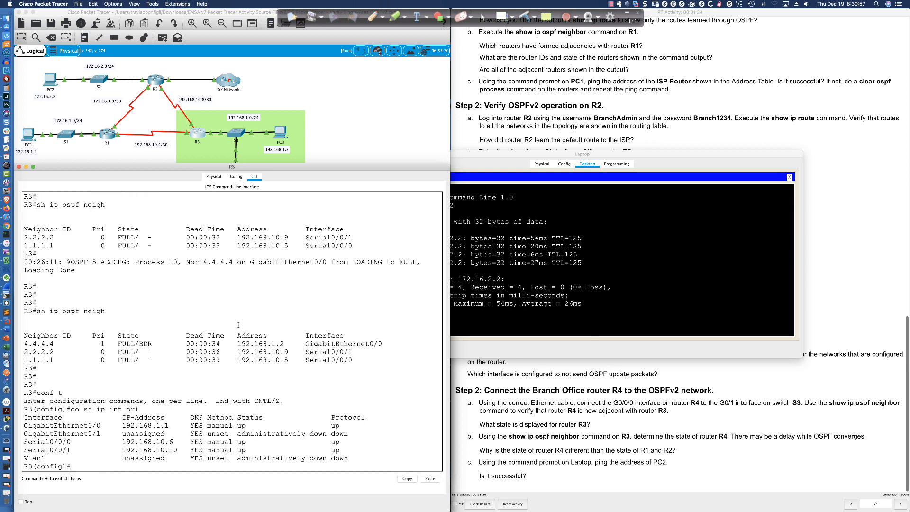
# - Set the OSPF cost of R3's Serial0/0/1 interface to 8000 with ip ospf cost 8000
pyautogui.write('int s0/0/1')
pyautogui.press('Return')
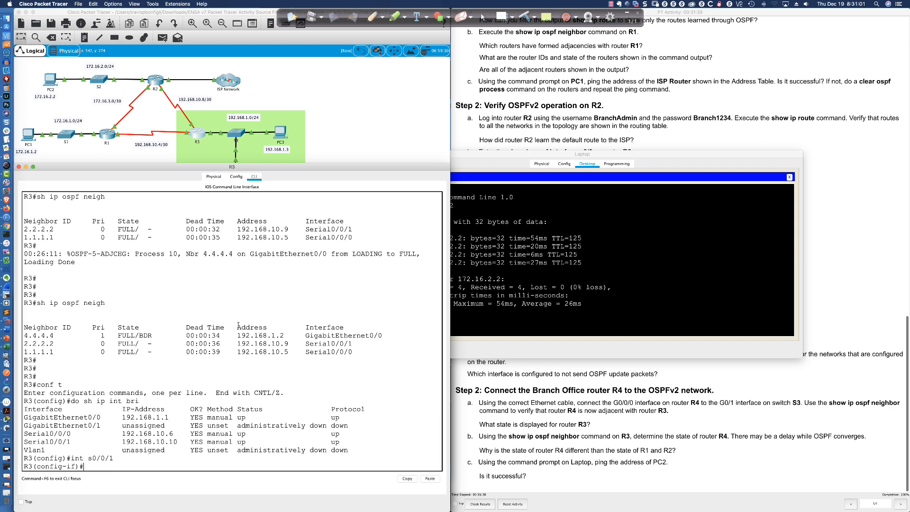
pyautogui.write('ip ospf cost 8000')
pyautogui.press('Return')
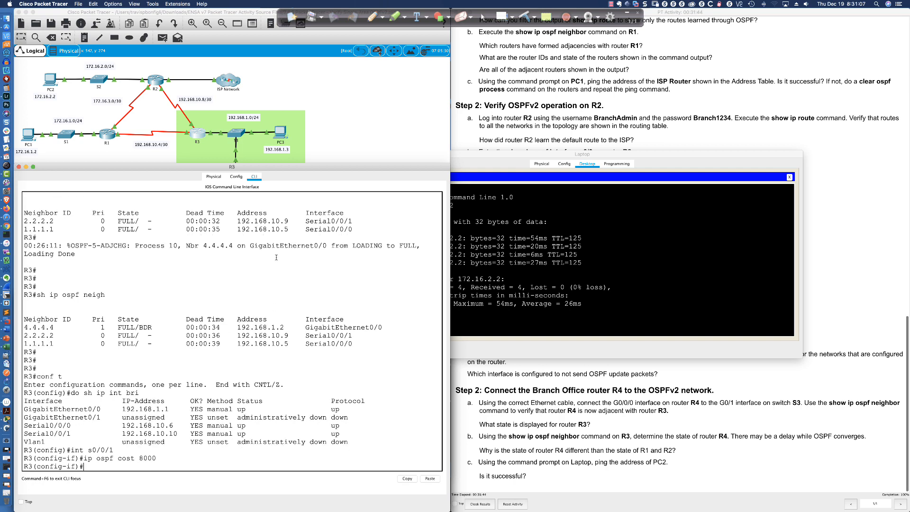
# - Bring R4's command line back up and repeat the trace to 64.100.54.5
pyautogui.click(334, 123)
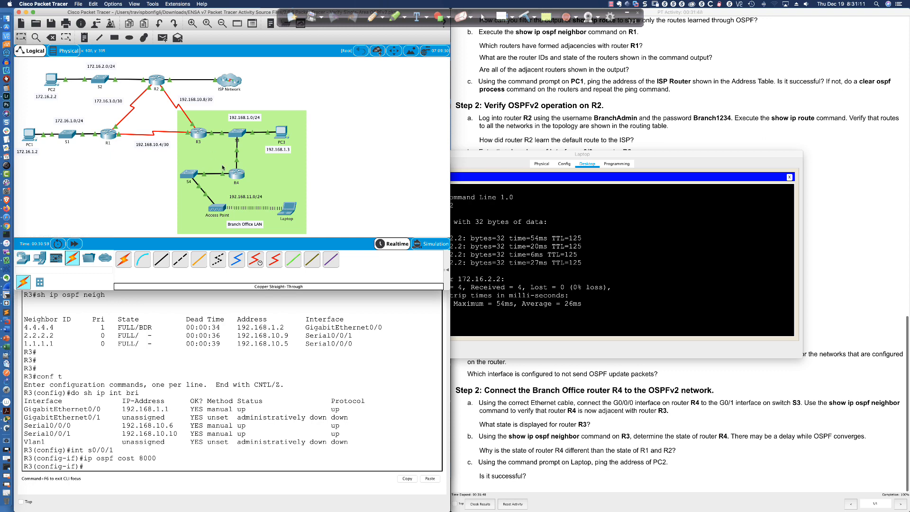
pyautogui.click(238, 176)
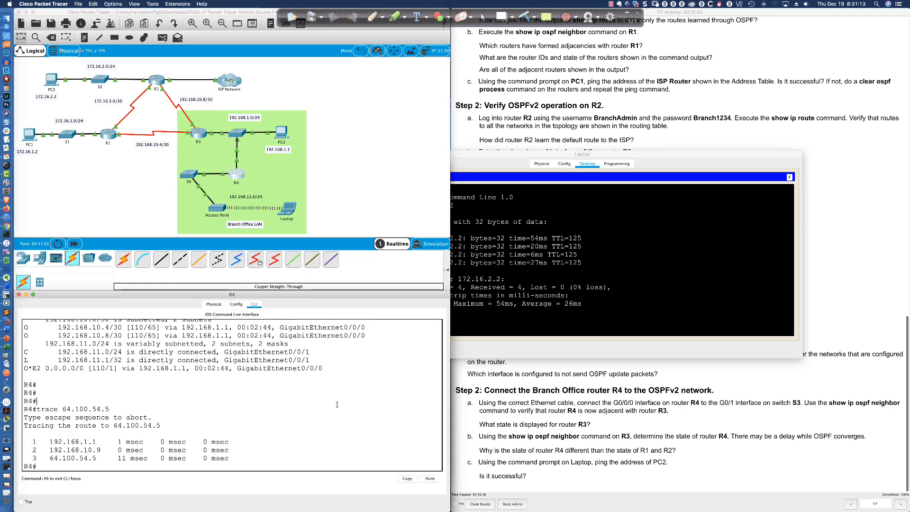
pyautogui.press('Return')
pyautogui.press('Return')
pyautogui.press('Up')
pyautogui.press('Return')
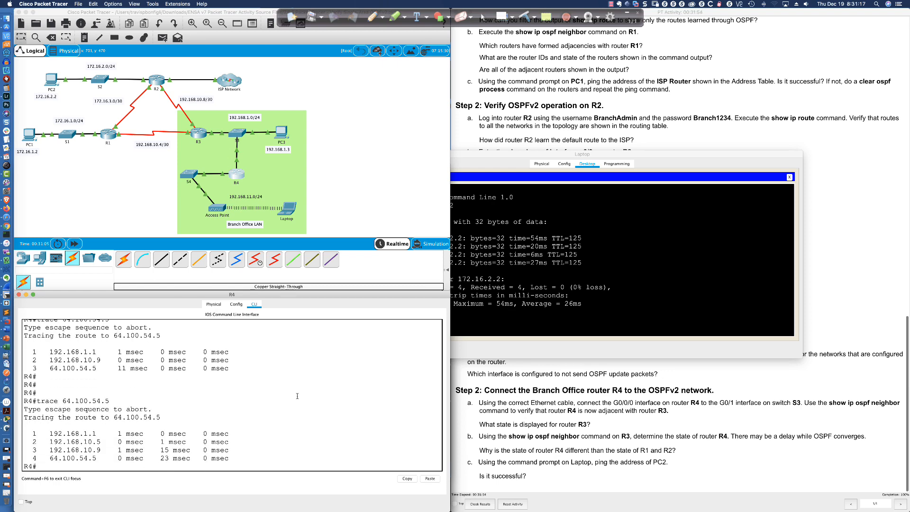
# - Highlight the hop addresses in R4's repeated trace, including the second hop and the final destination, to follow the new path
pyautogui.moveTo(74, 433); pyautogui.dragTo(101, 449)
pyautogui.moveTo(79, 458); pyautogui.dragTo(100, 458)
pyautogui.moveTo(100, 450)
pyautogui.mouseDown()
pyautogui.moveTo(68, 450)
pyautogui.moveTo(84, 442)
pyautogui.mouseUp()
pyautogui.hscroll(1, 117, 138)
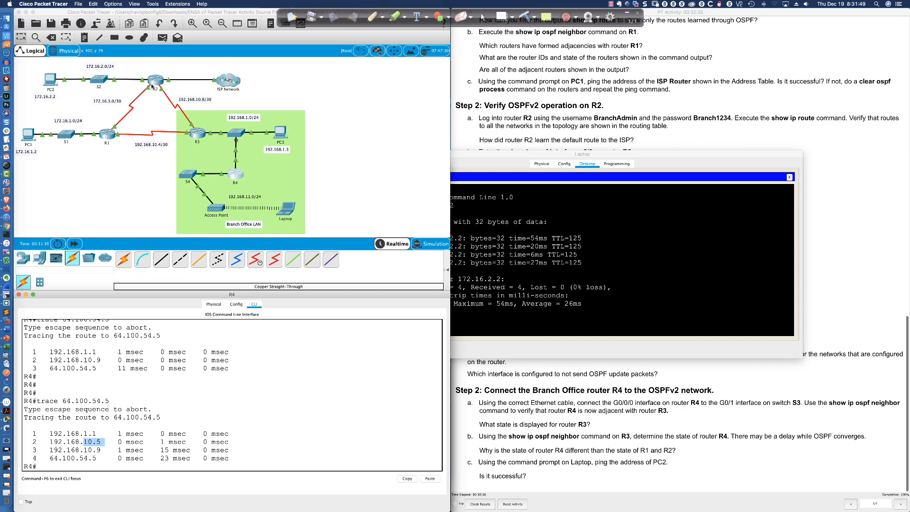
pyautogui.moveTo(96, 459); pyautogui.dragTo(46, 458)
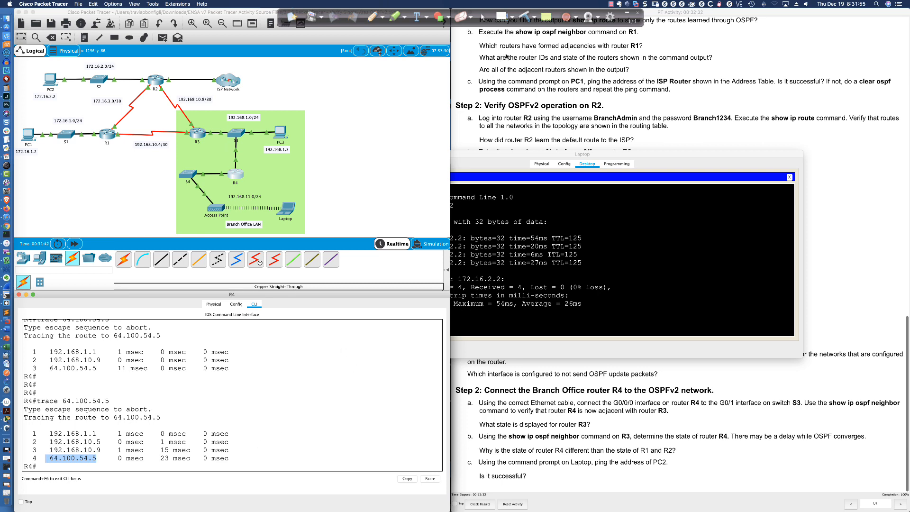
# - Switch to Microsoft PowerPoint
pyautogui.press('super+Tab')
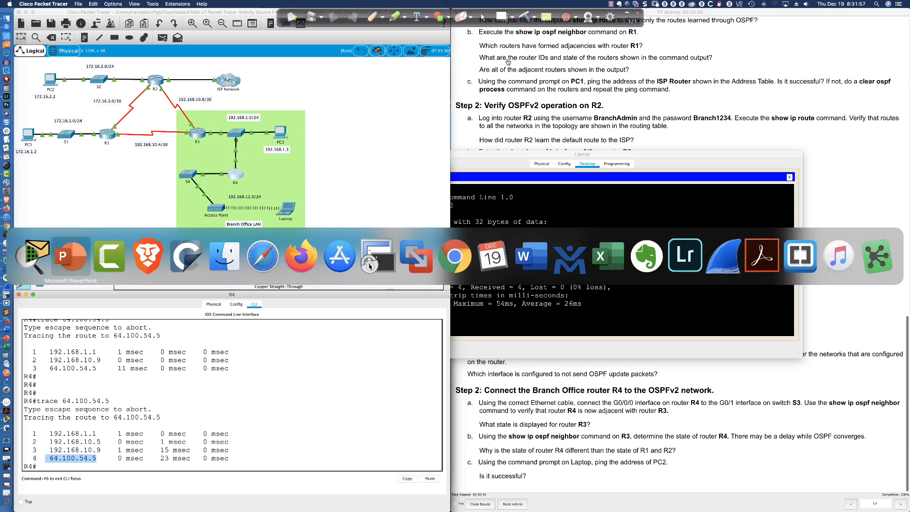